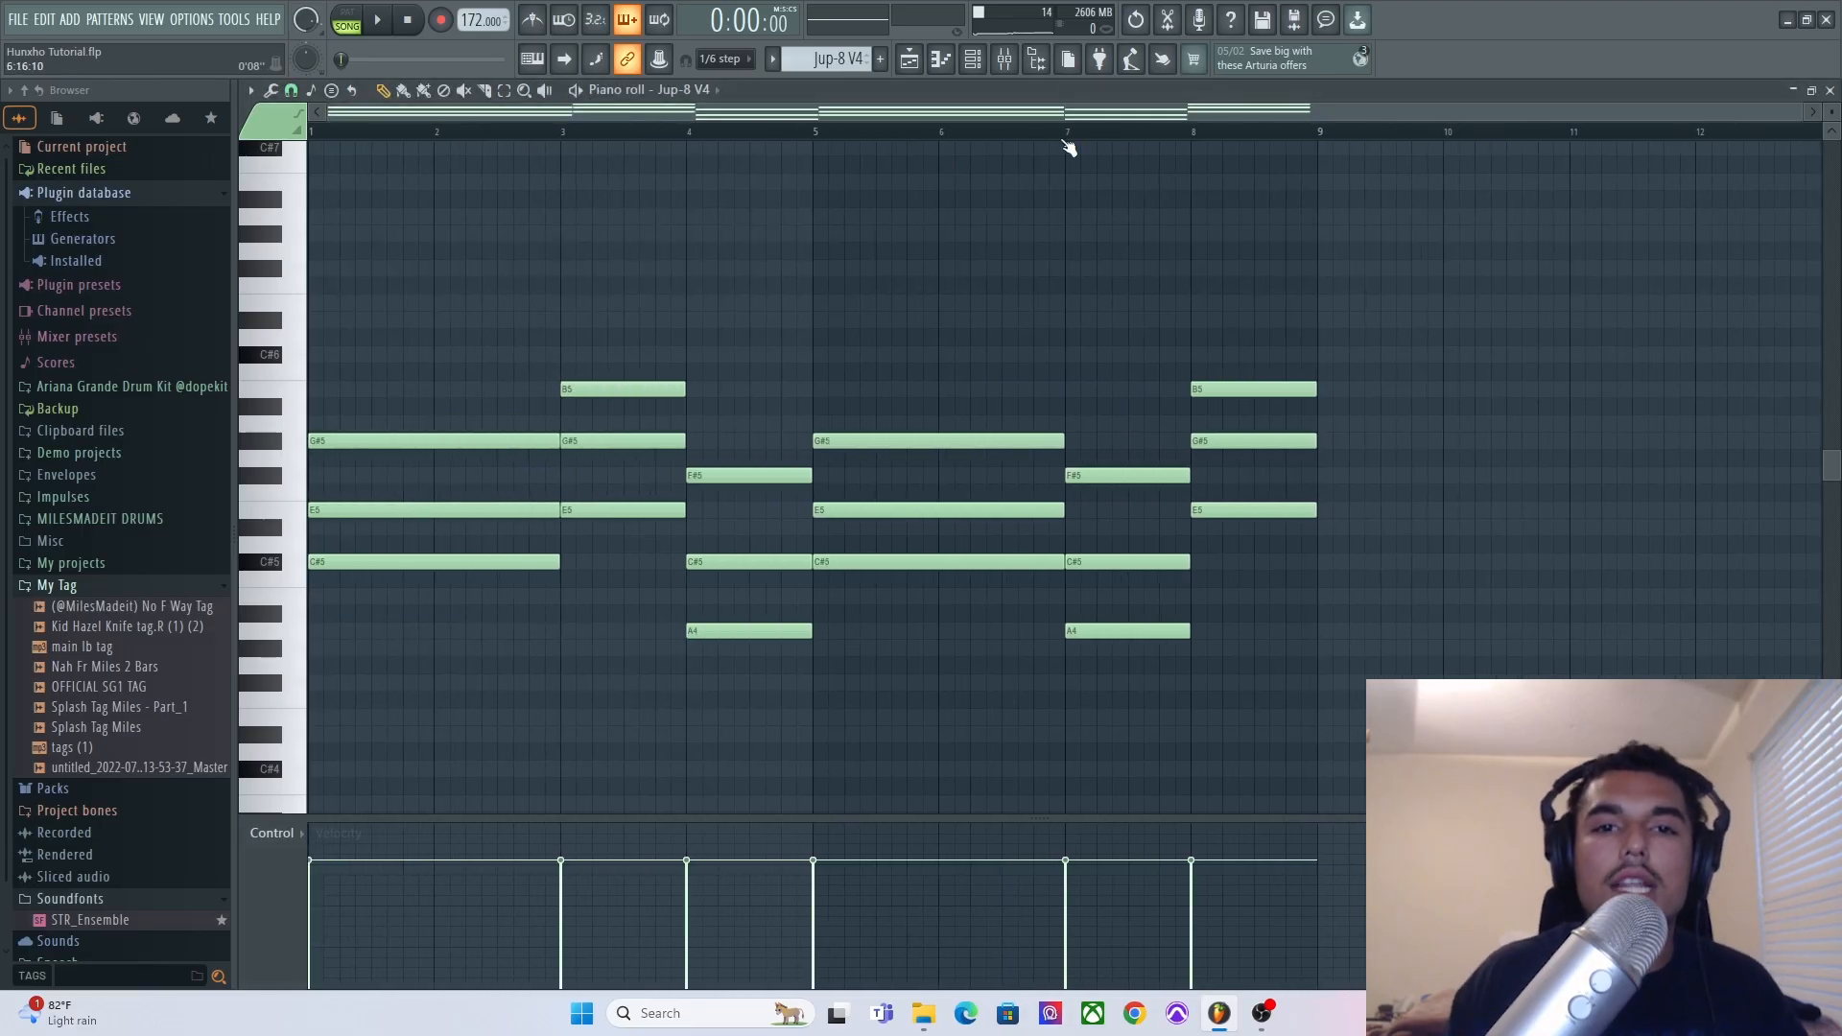
# Open the Jup-8 V4 channel's synth plugin from the channel rack to view its preset, then close it.
pyautogui.click(957, 58)
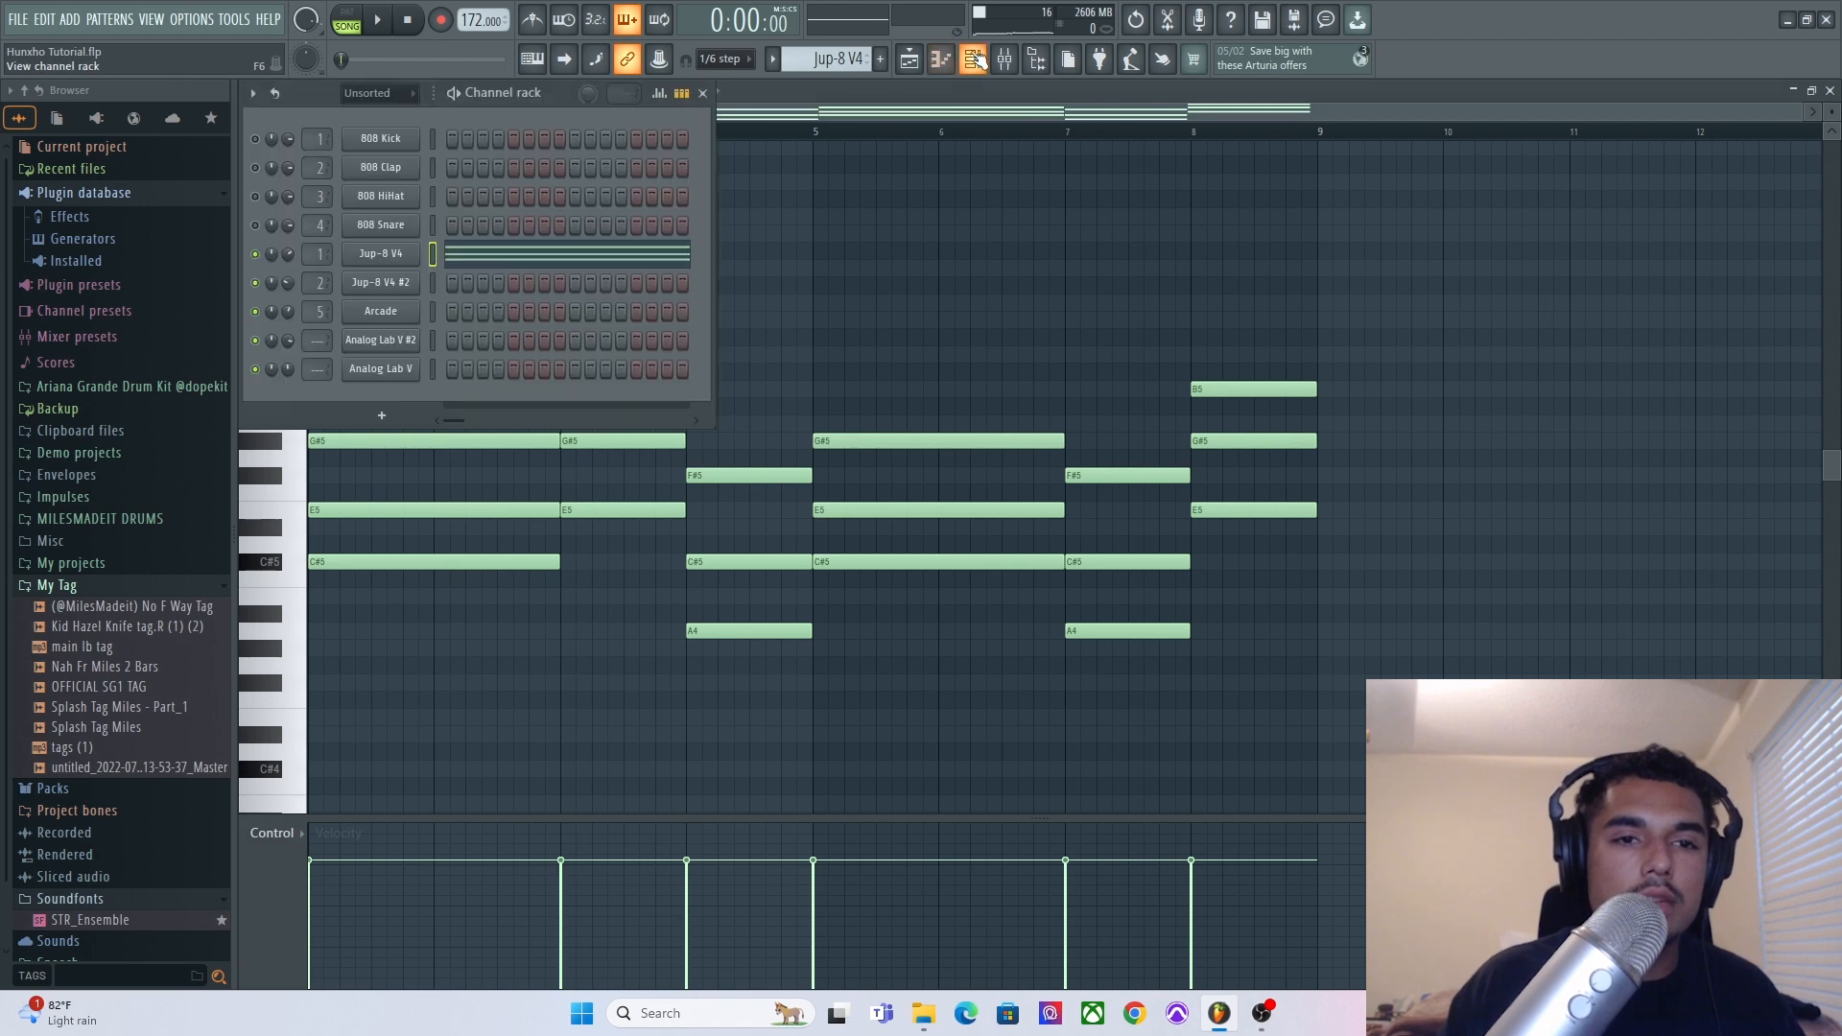
pyautogui.click(382, 253)
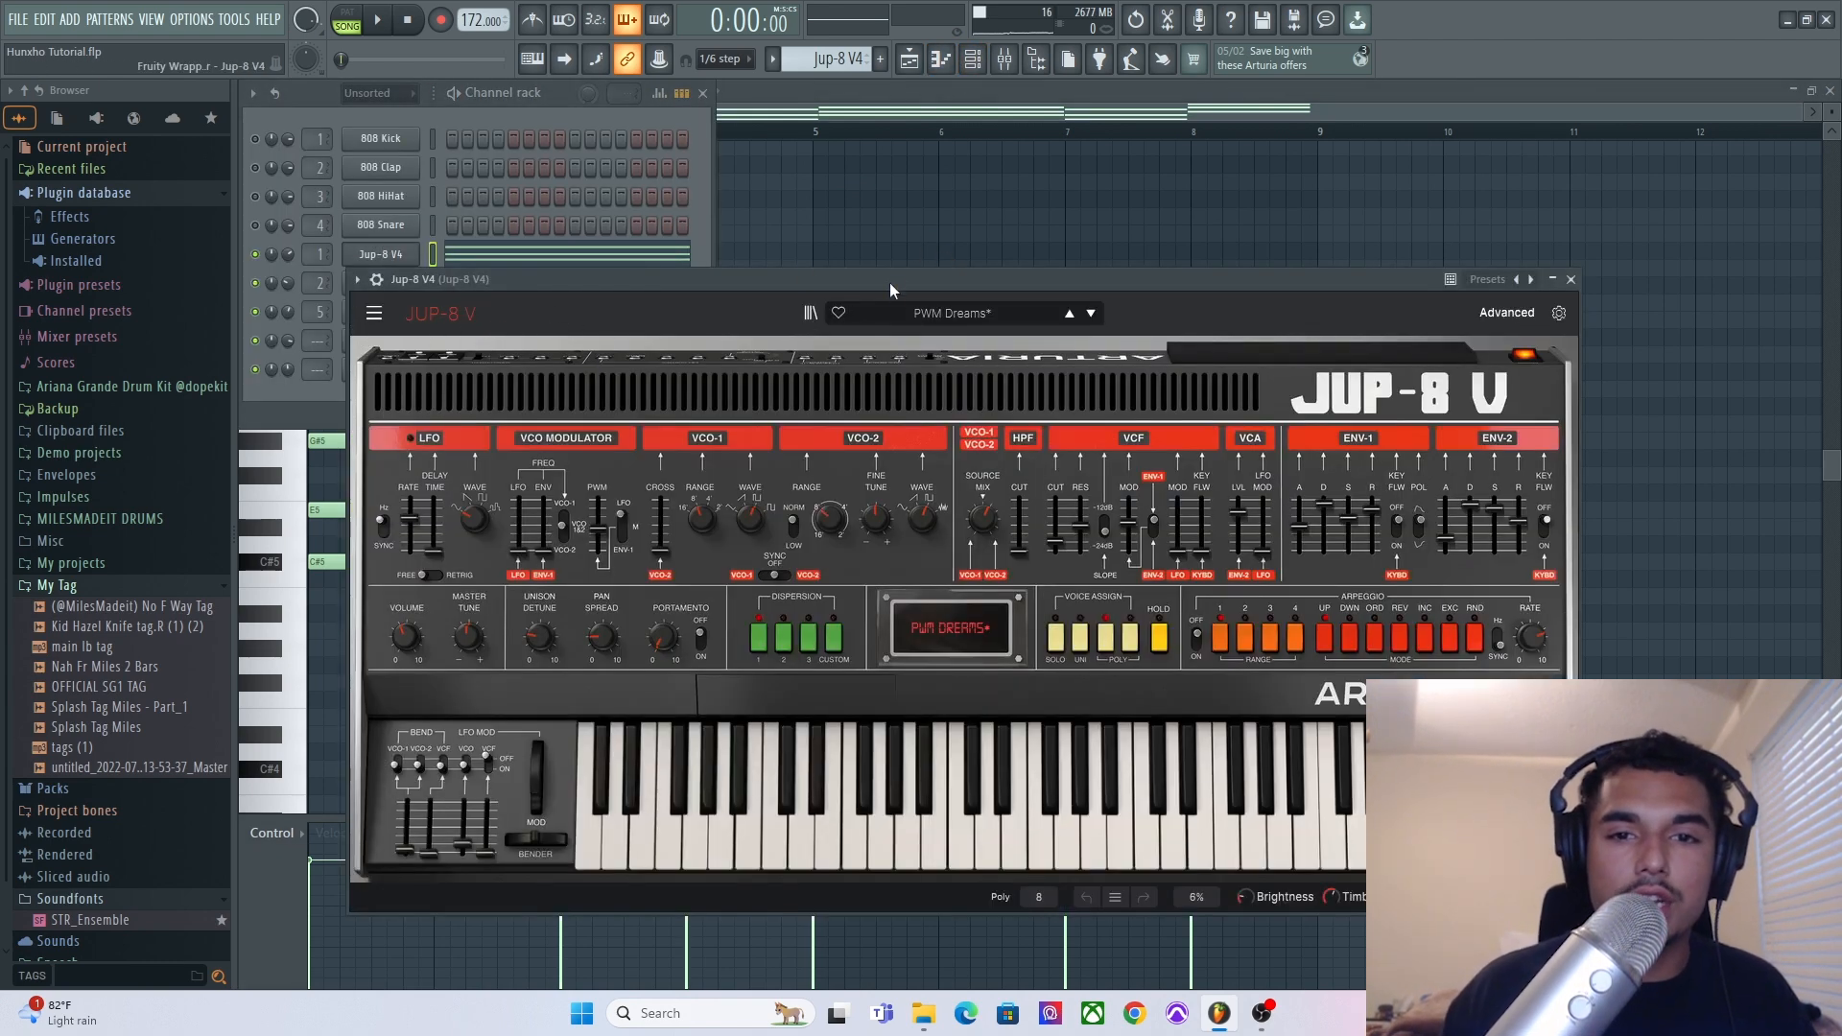
pyautogui.click(875, 218)
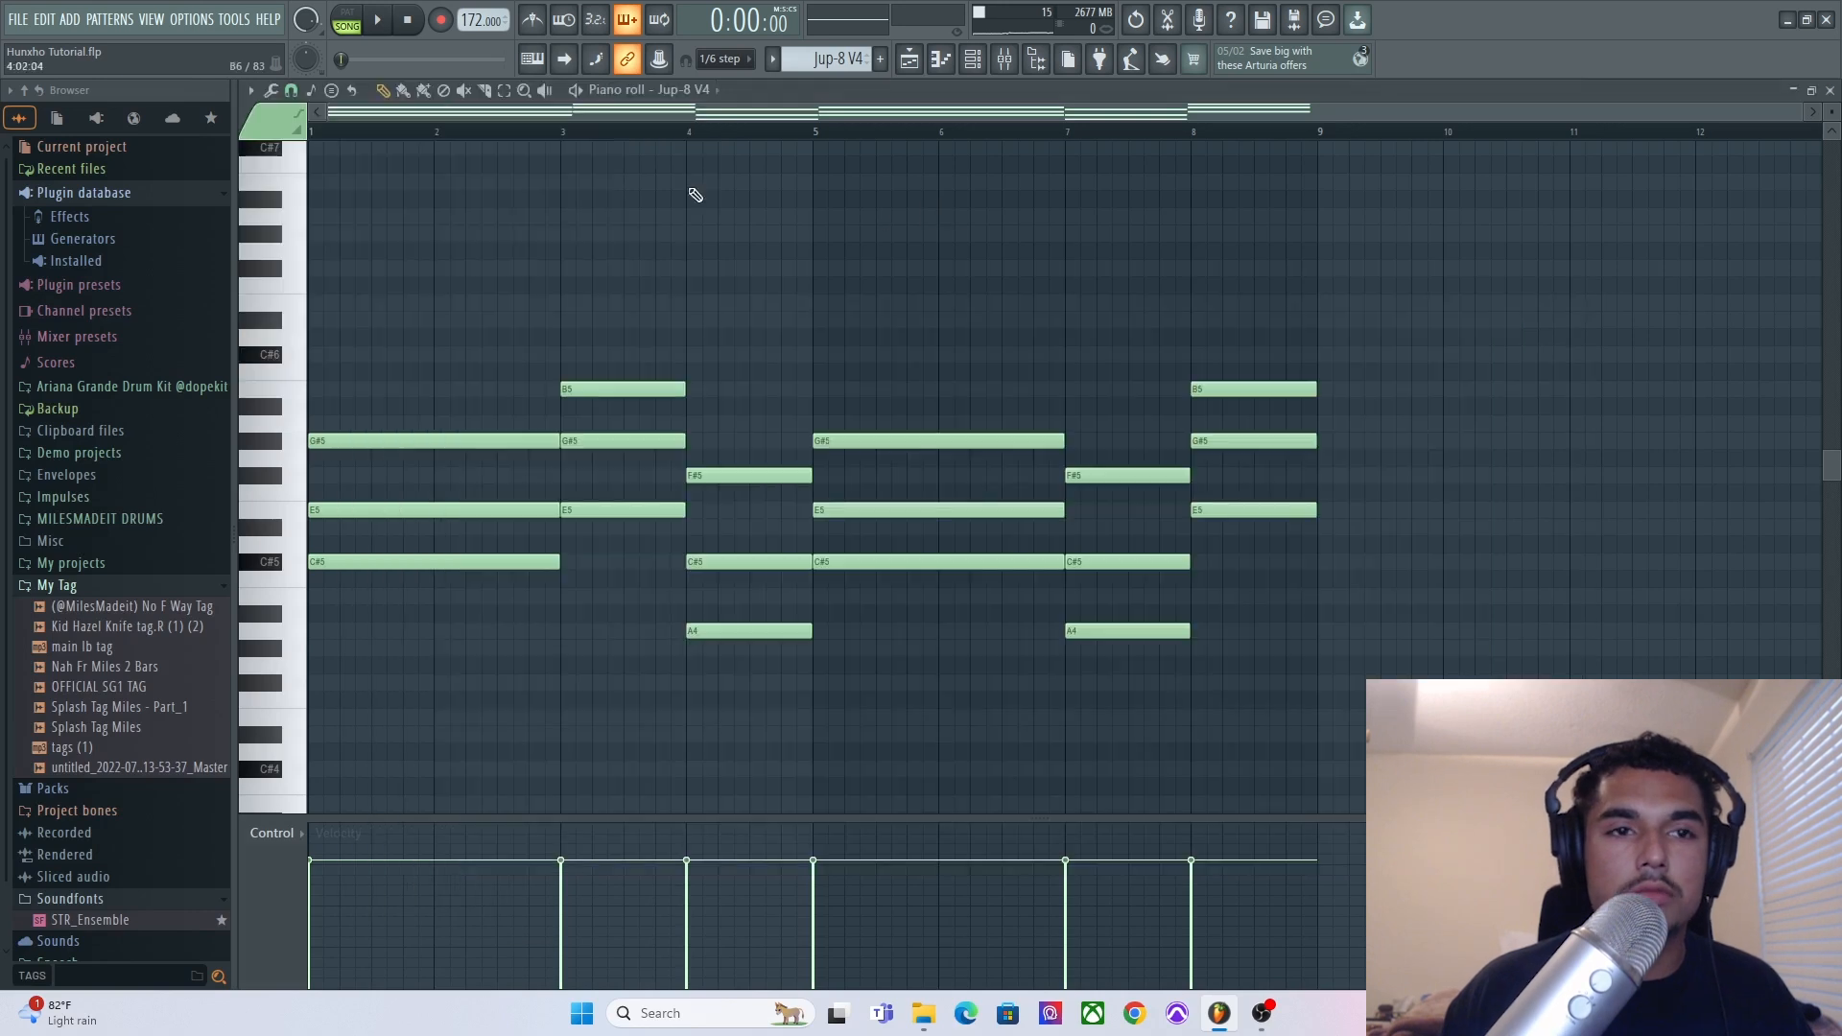
# Play the Jup-8 V4 chord pattern in the piano roll and stop playback.
pyautogui.click(348, 21)
pyautogui.click(377, 19)
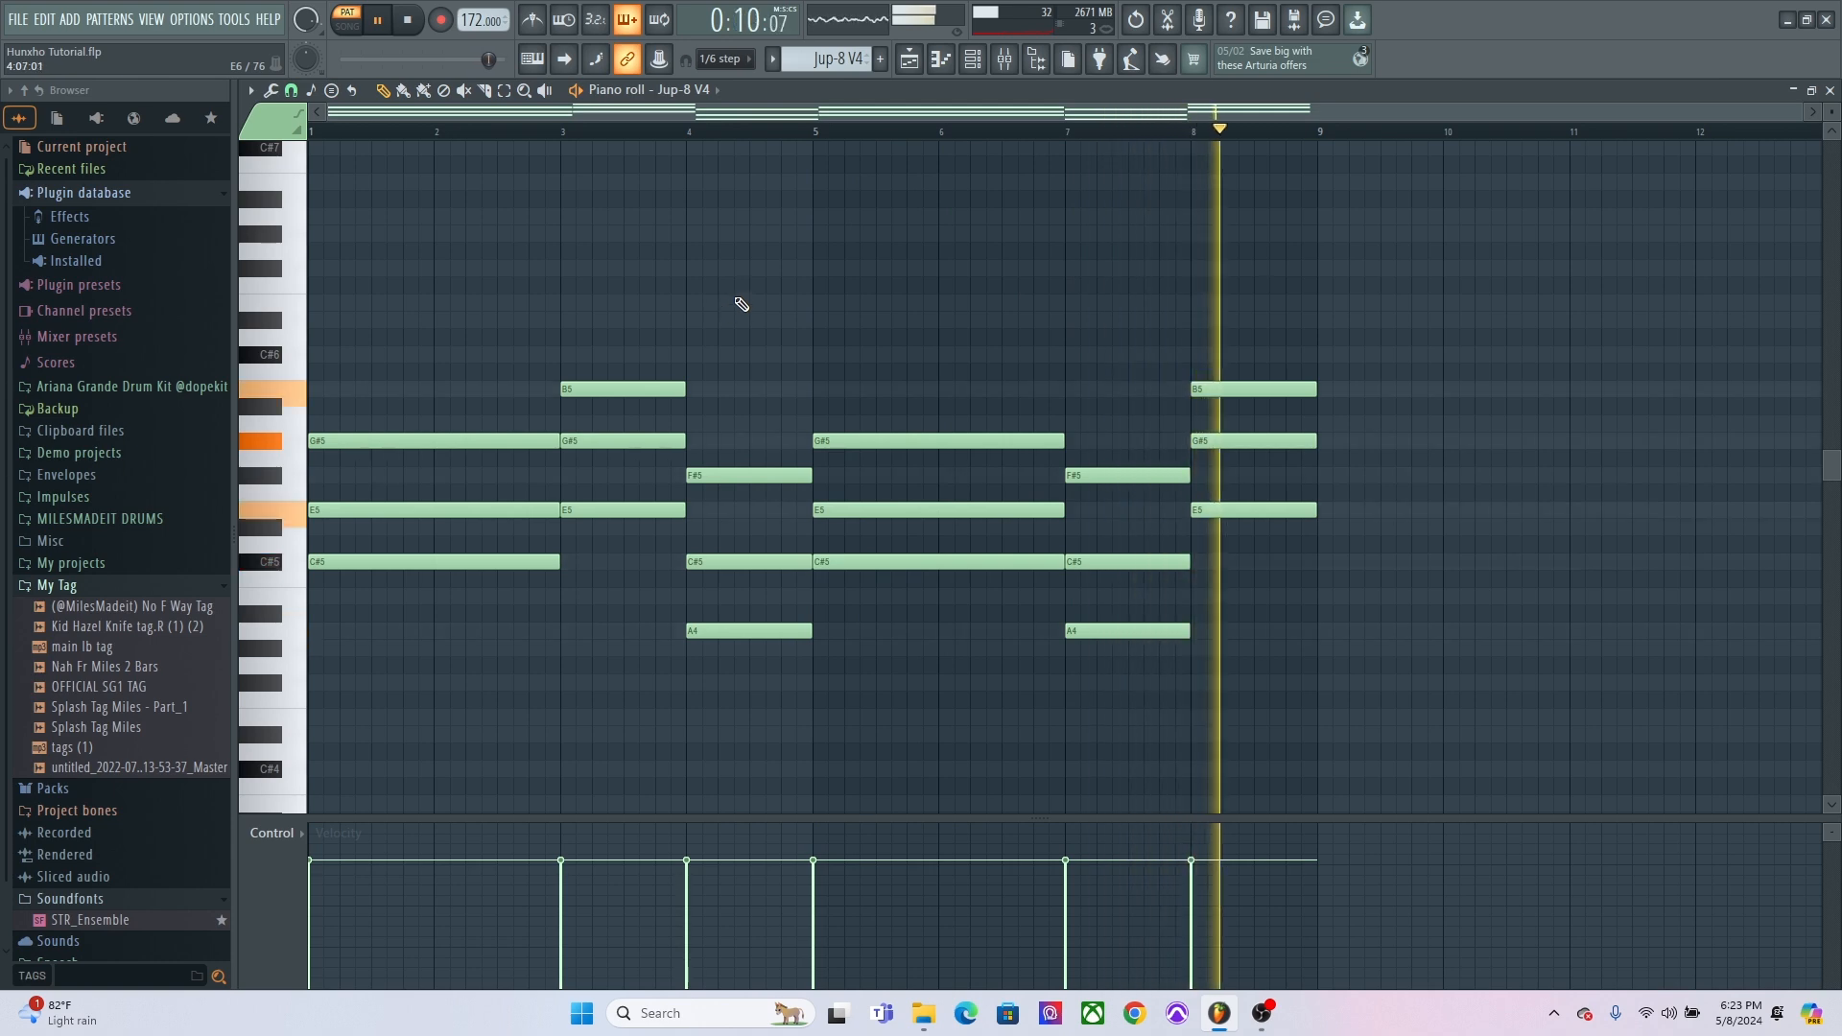
pyautogui.press('space')
pyautogui.moveTo(722, 329); pyautogui.dragTo(215, 758)
pyautogui.keyDown('ctrl'); pyautogui.click(513, 651); pyautogui.keyUp('ctrl')
pyautogui.moveTo(361, 774); pyautogui.dragTo(729, 297)
pyautogui.click(967, 251)
pyautogui.moveTo(1357, 317); pyautogui.dragTo(1151, 758)
pyautogui.click(1098, 767)
pyautogui.moveTo(788, 723); pyautogui.dragTo(584, 553)
pyautogui.keyDown('ctrl'); pyautogui.click(1126, 618); pyautogui.keyUp('ctrl')
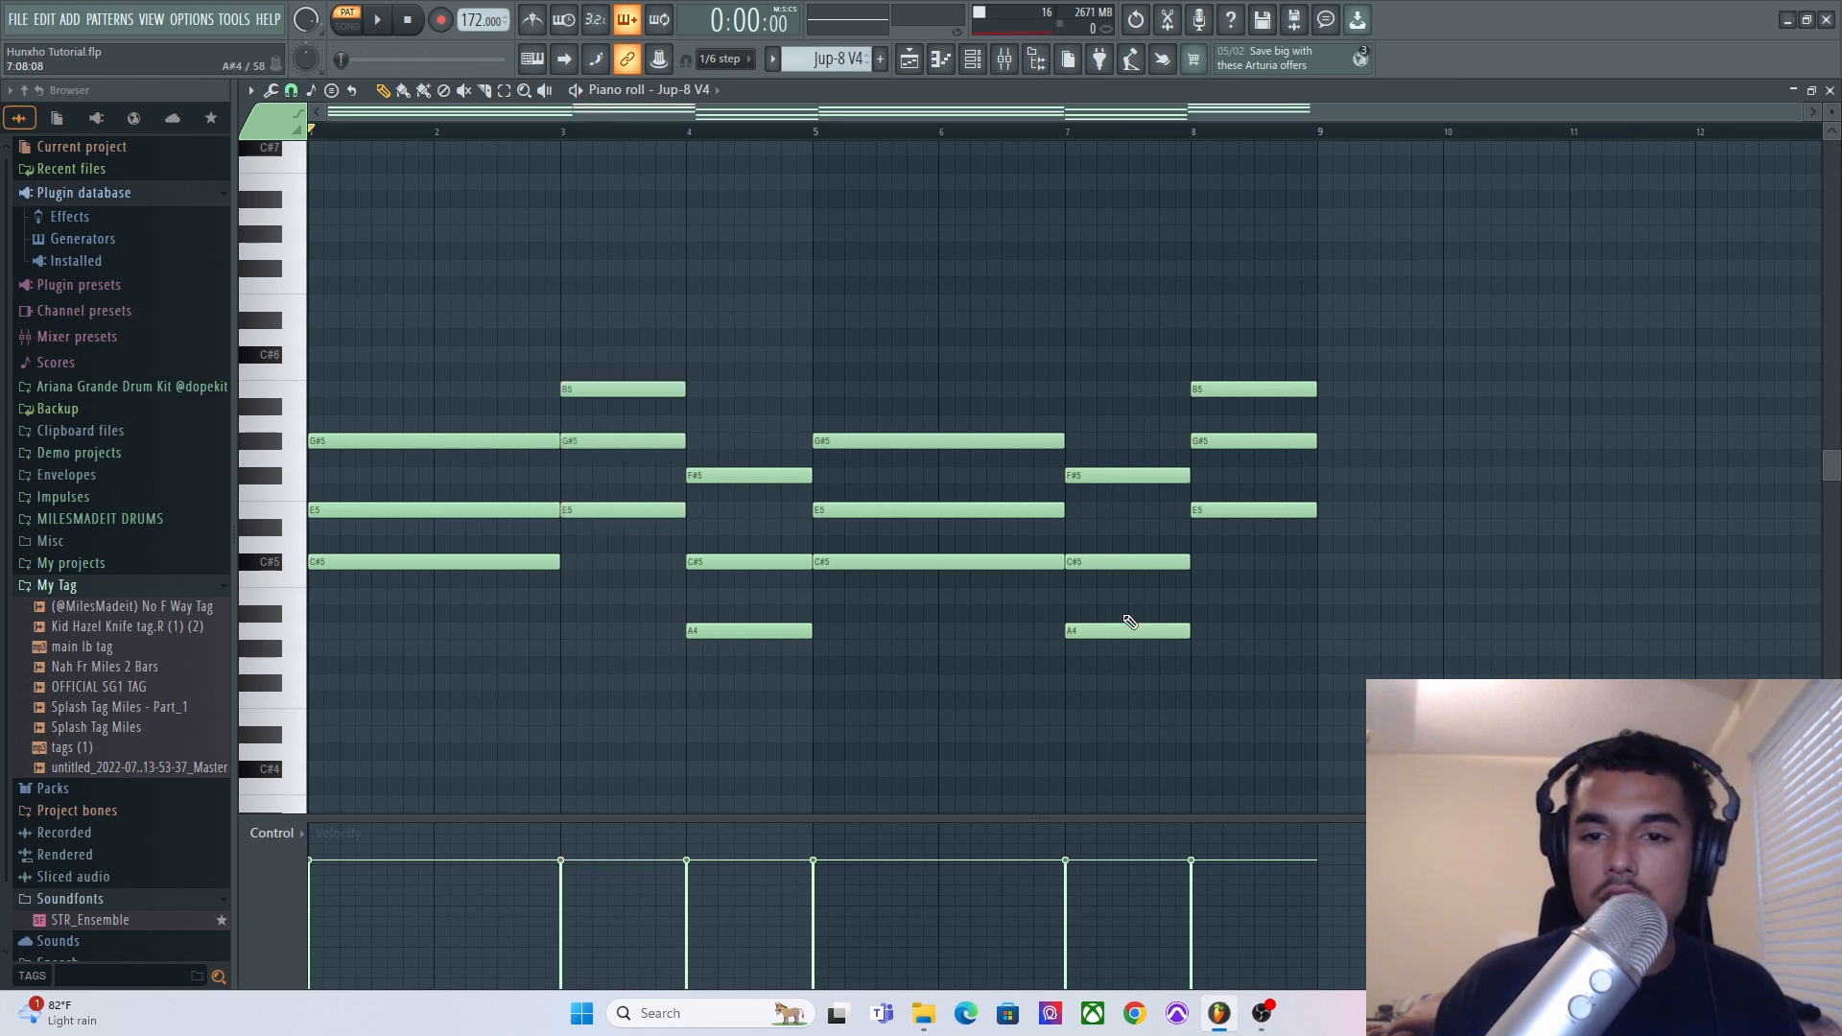
pyautogui.scroll(3, 1227, 581)
pyautogui.moveTo(1218, 704); pyautogui.dragTo(1300, 386)
pyautogui.keyDown('ctrl'); pyautogui.click(1301, 393); pyautogui.keyUp('ctrl')
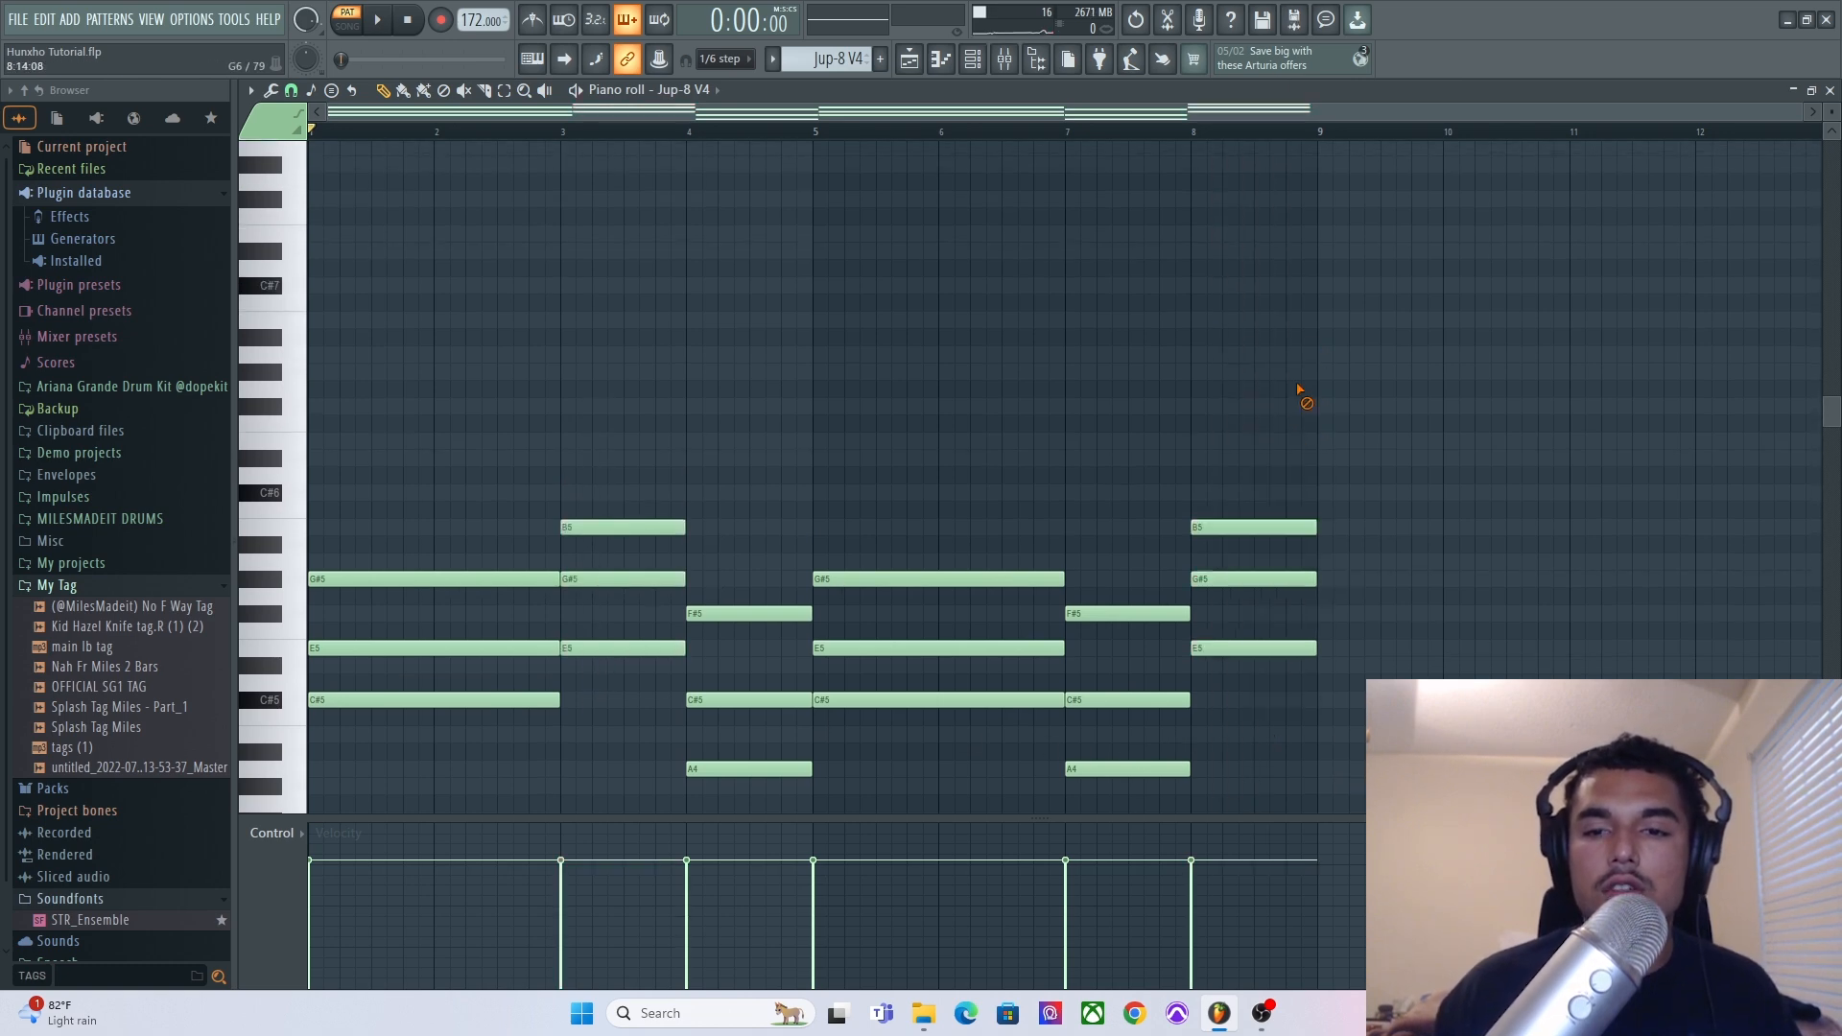
pyautogui.scroll(-2, 1286, 345)
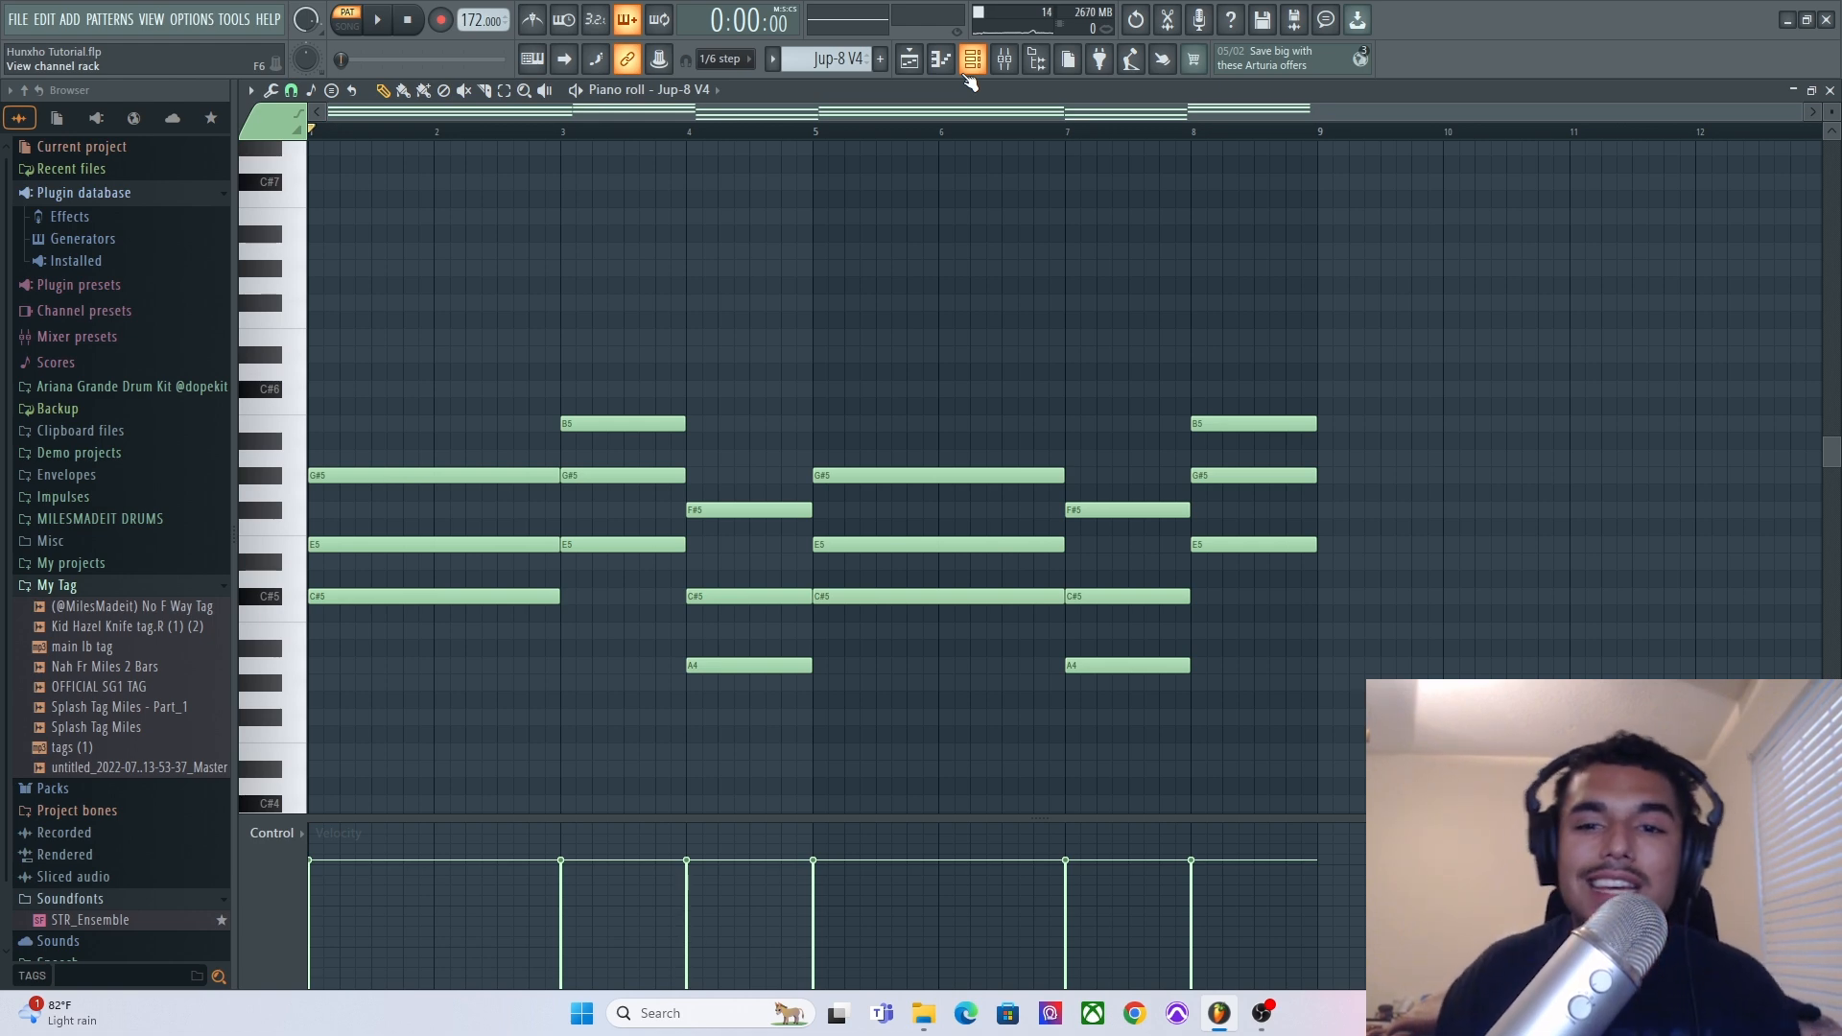
# Open the Jup-8 V4 #2 pattern from the playlist in the piano roll and play it back.
pyautogui.click(911, 69)
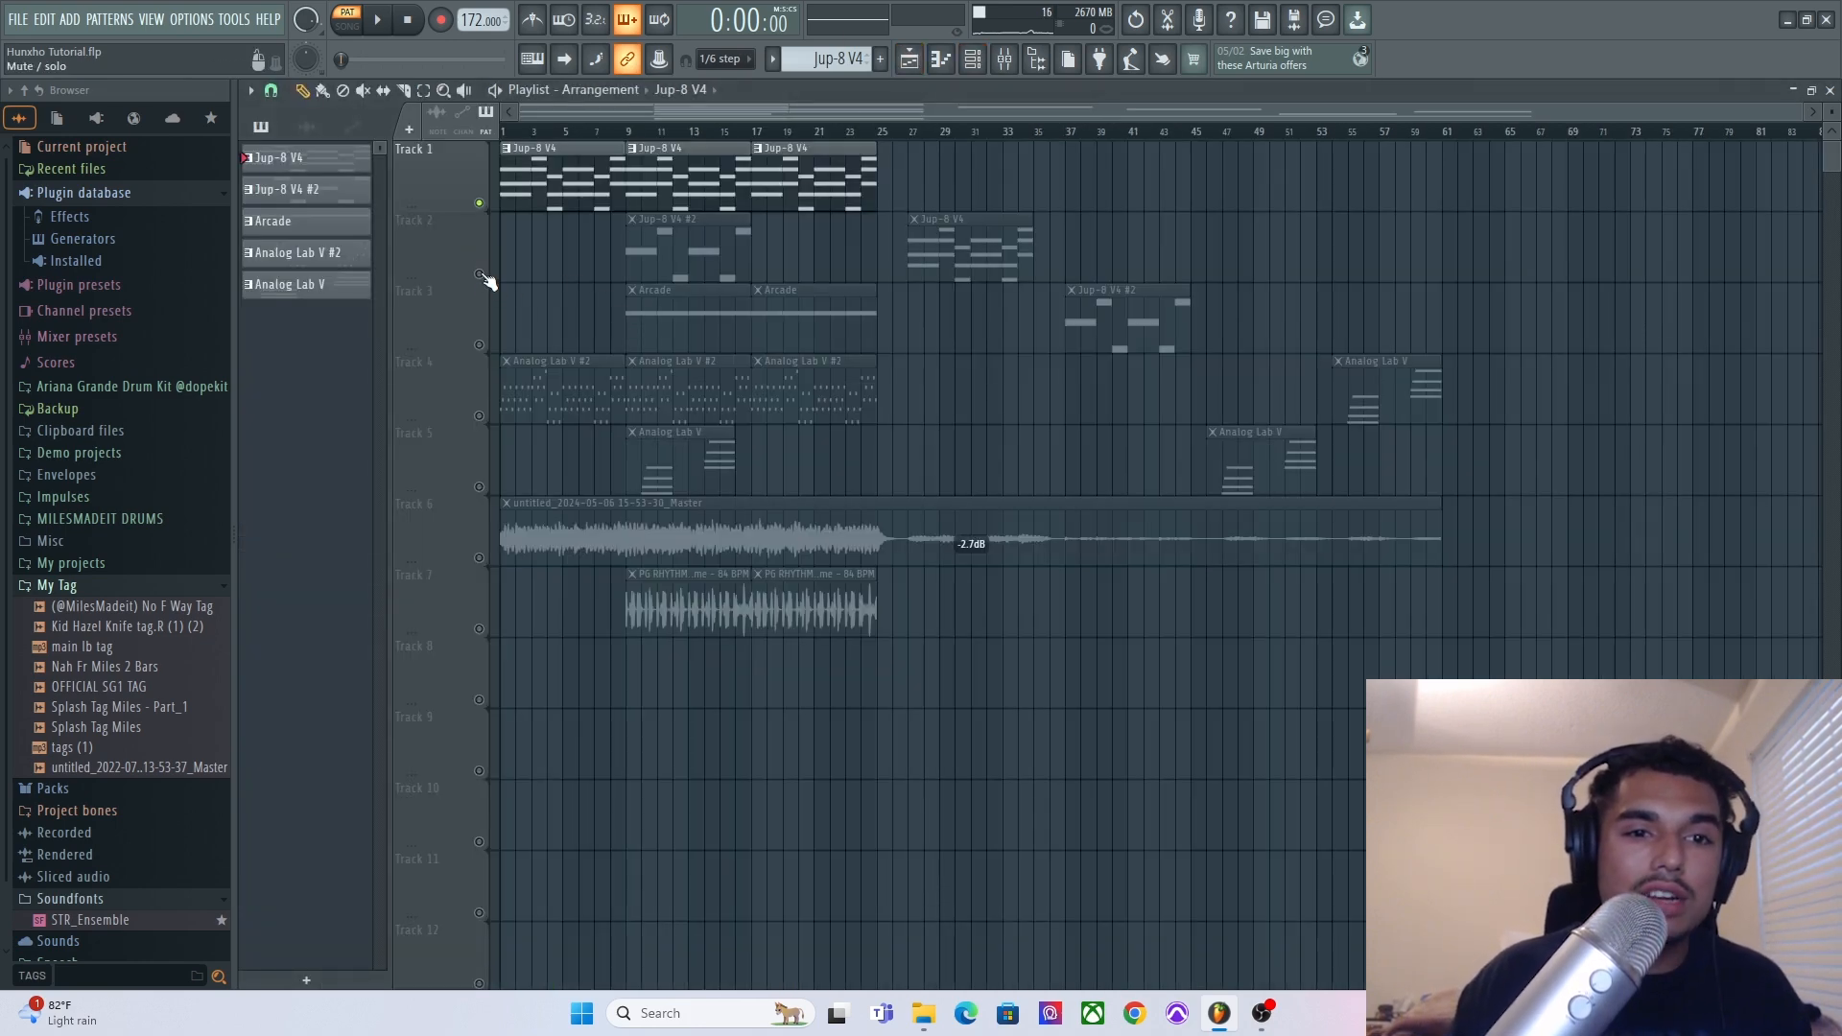
pyautogui.doubleClick(672, 247)
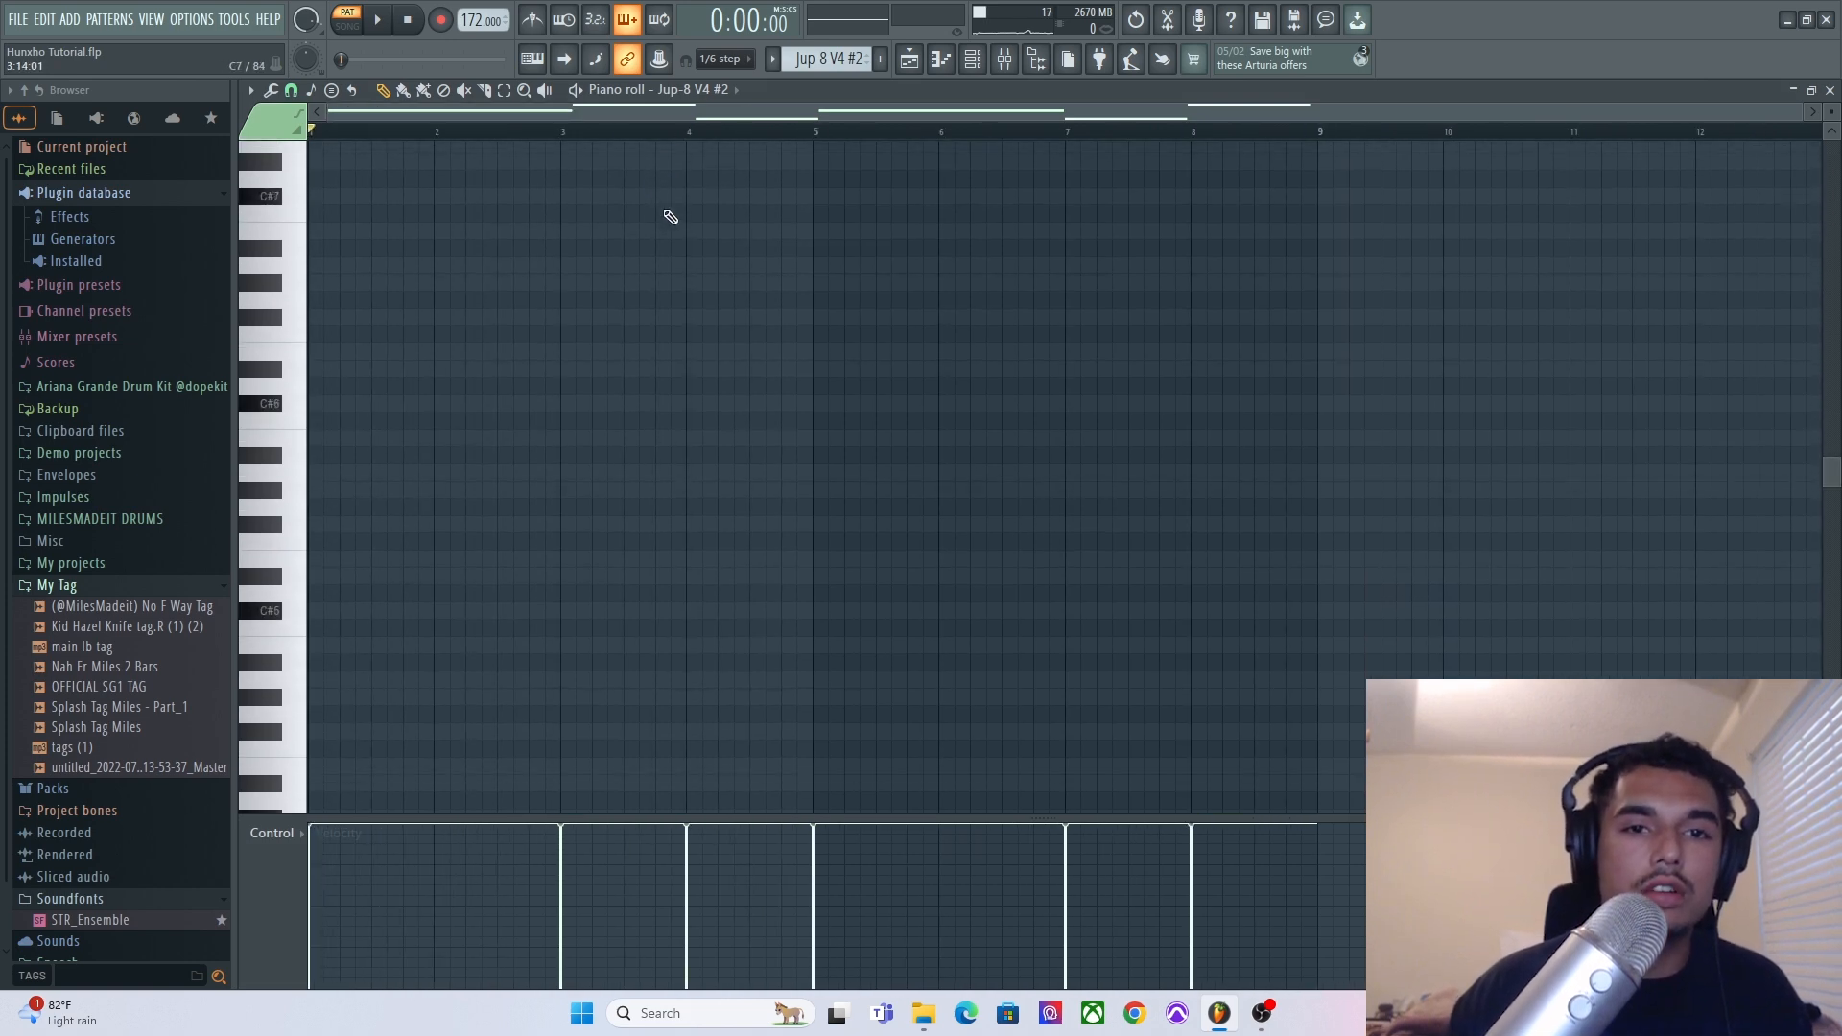
pyautogui.click(384, 23)
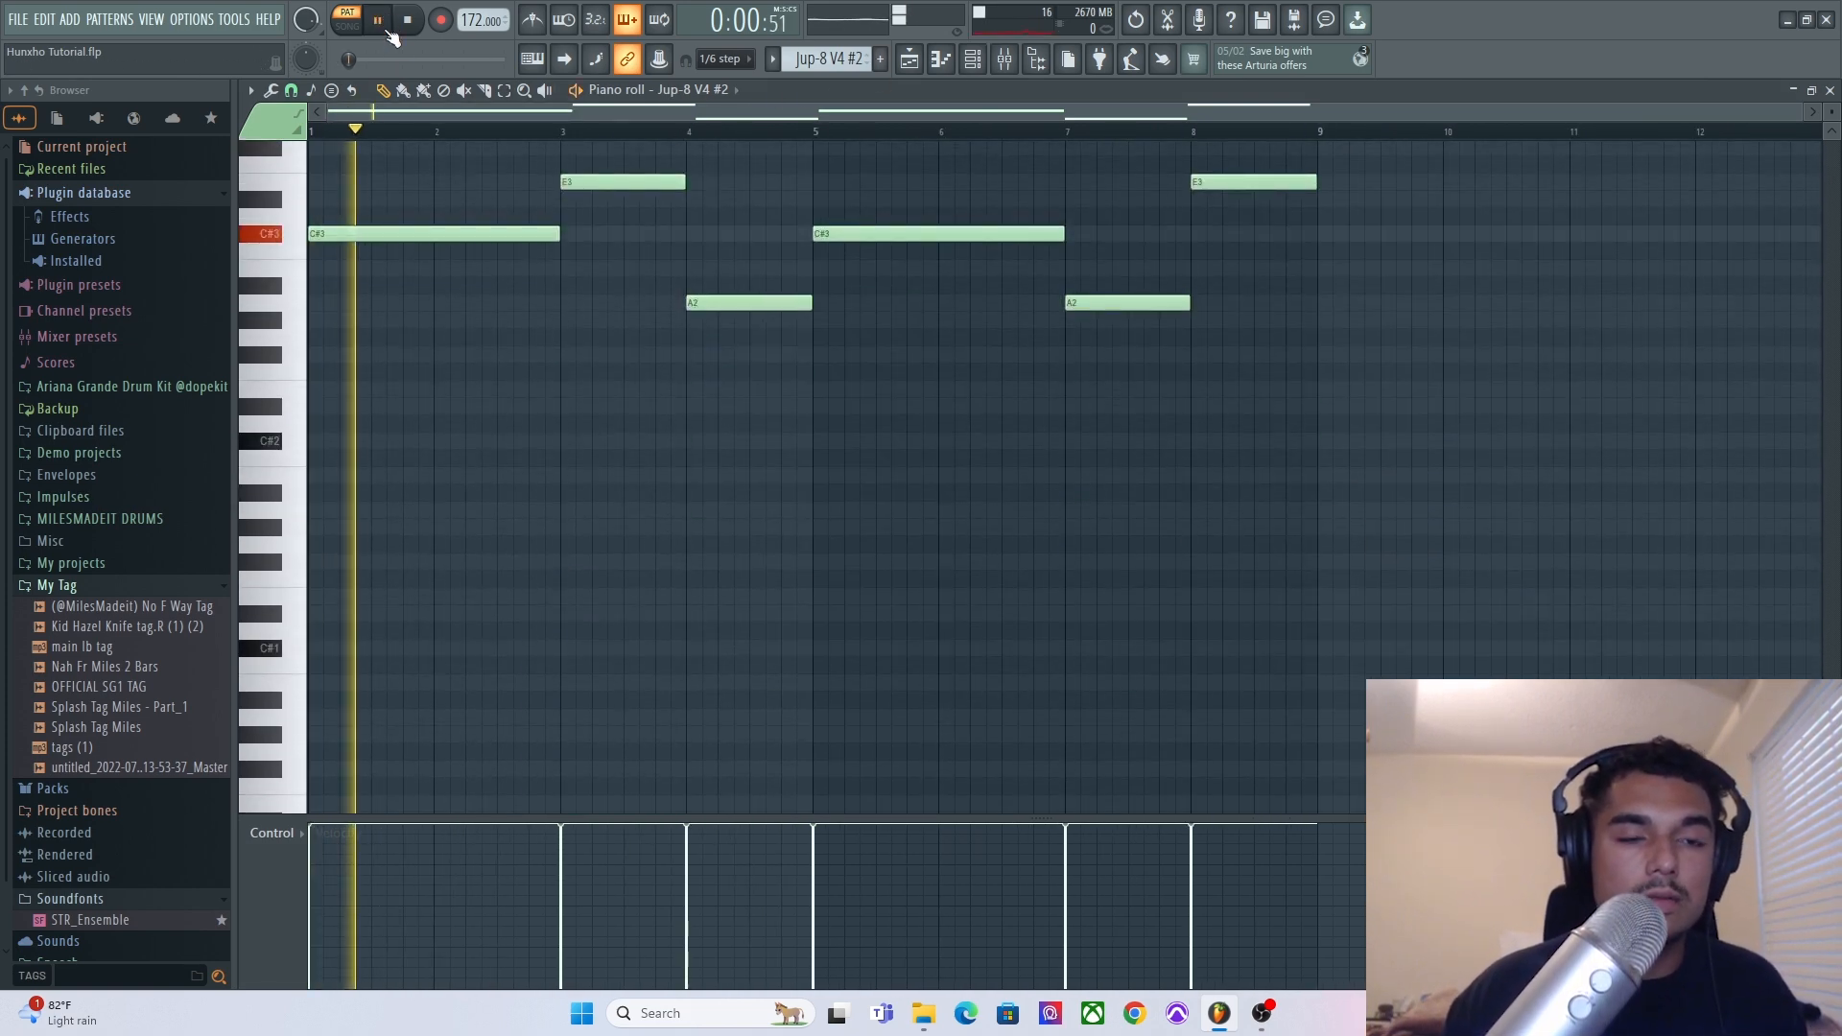
pyautogui.scroll(3, 672, 245)
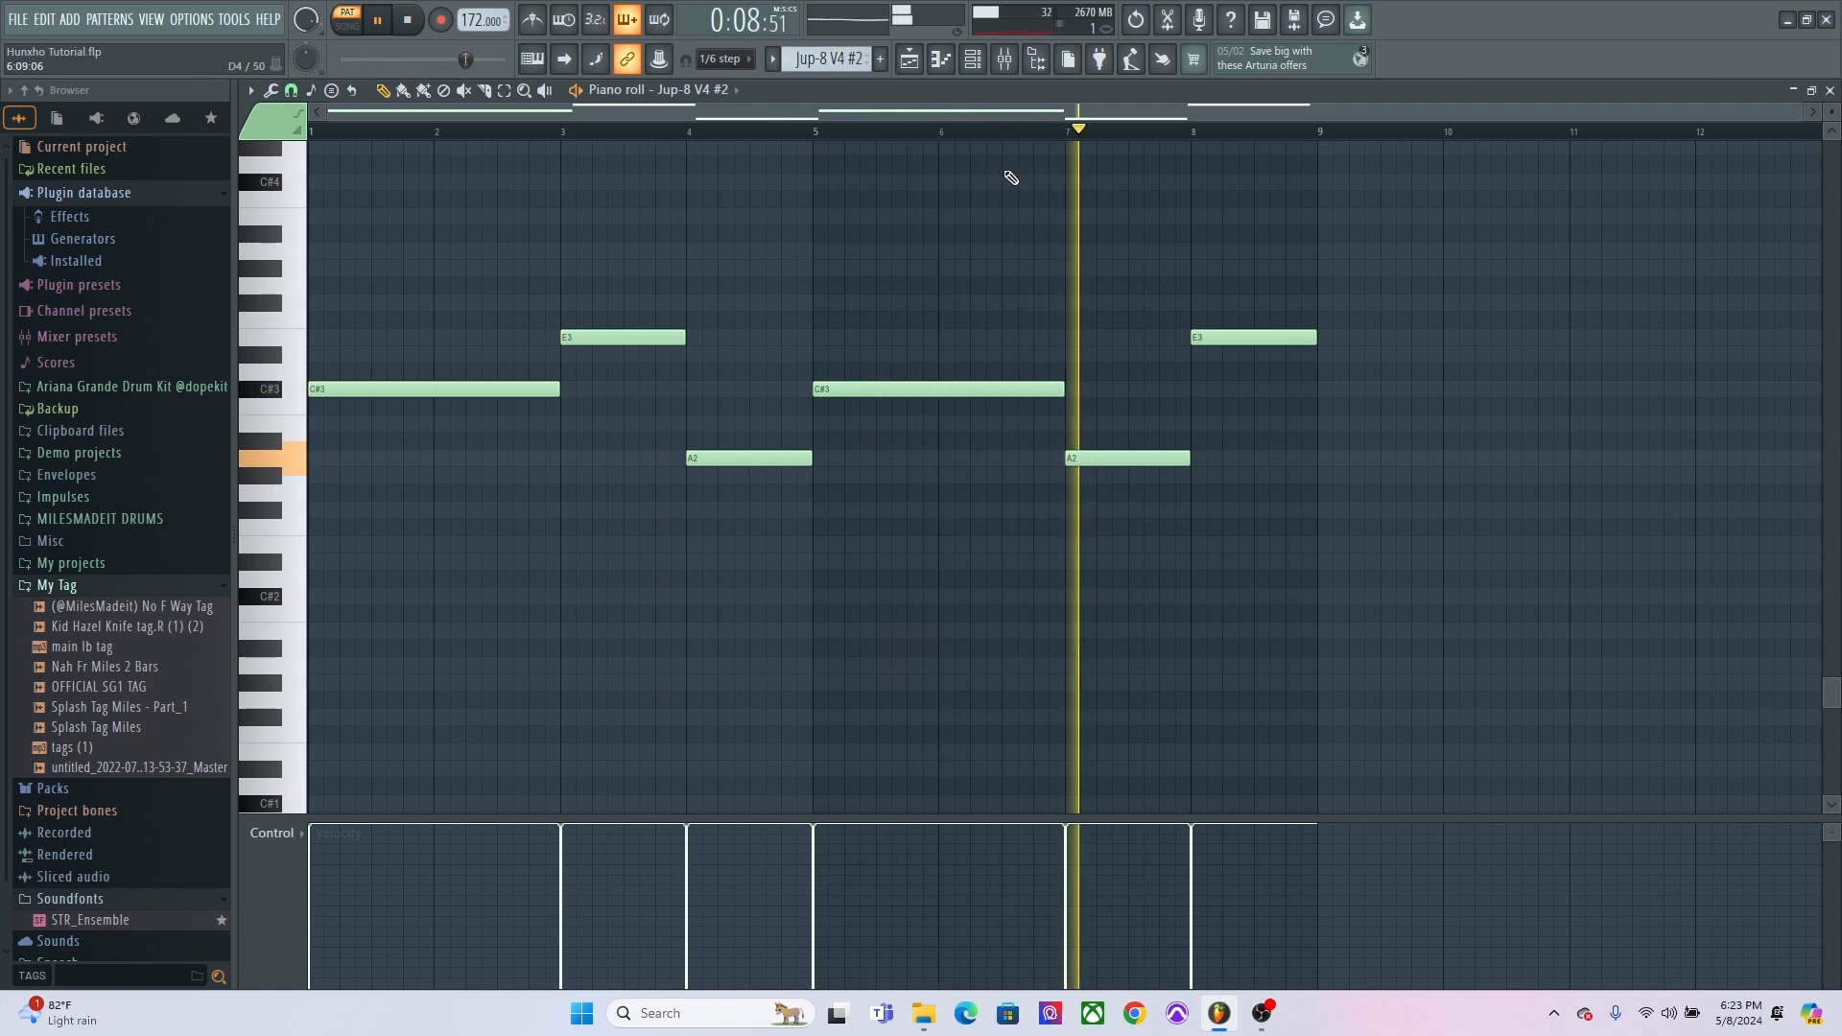
pyautogui.press('space')
# Open the Jup-8 V4 #2 synth plugin to view its preset, then return to the playlist.
pyautogui.click(972, 58)
pyautogui.click(380, 283)
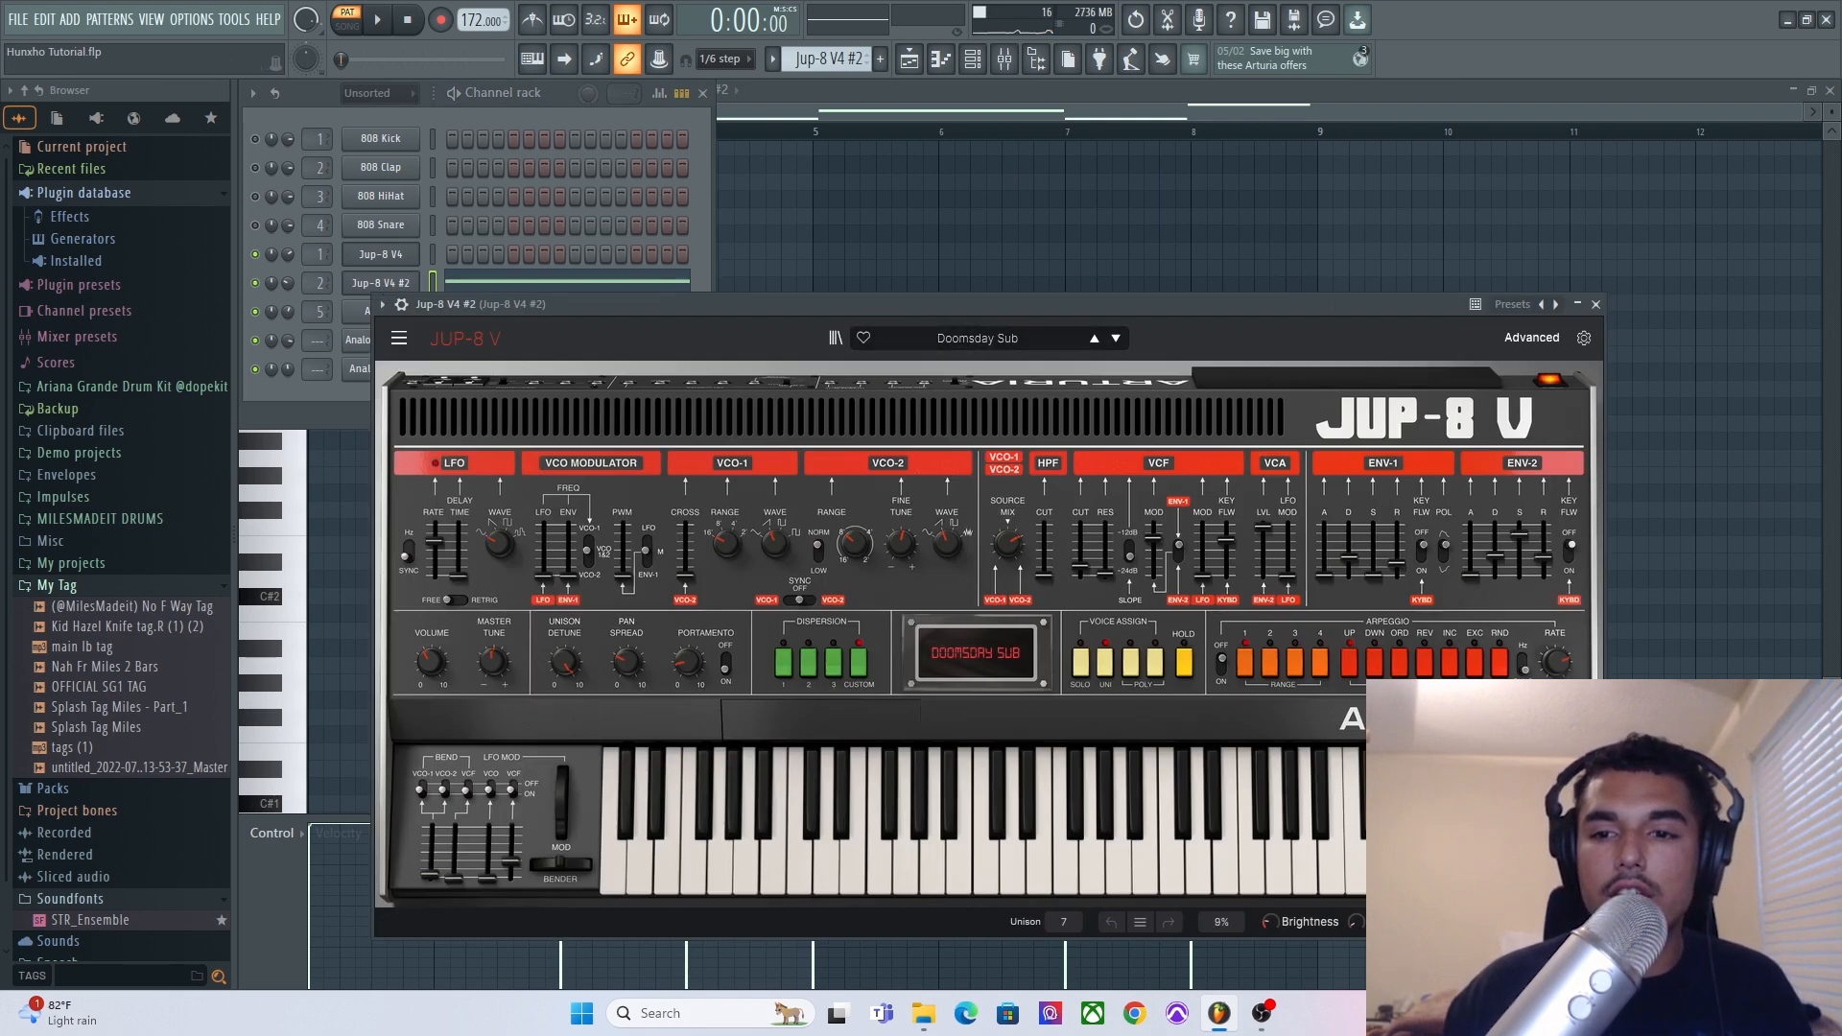
pyautogui.click(961, 145)
pyautogui.click(910, 63)
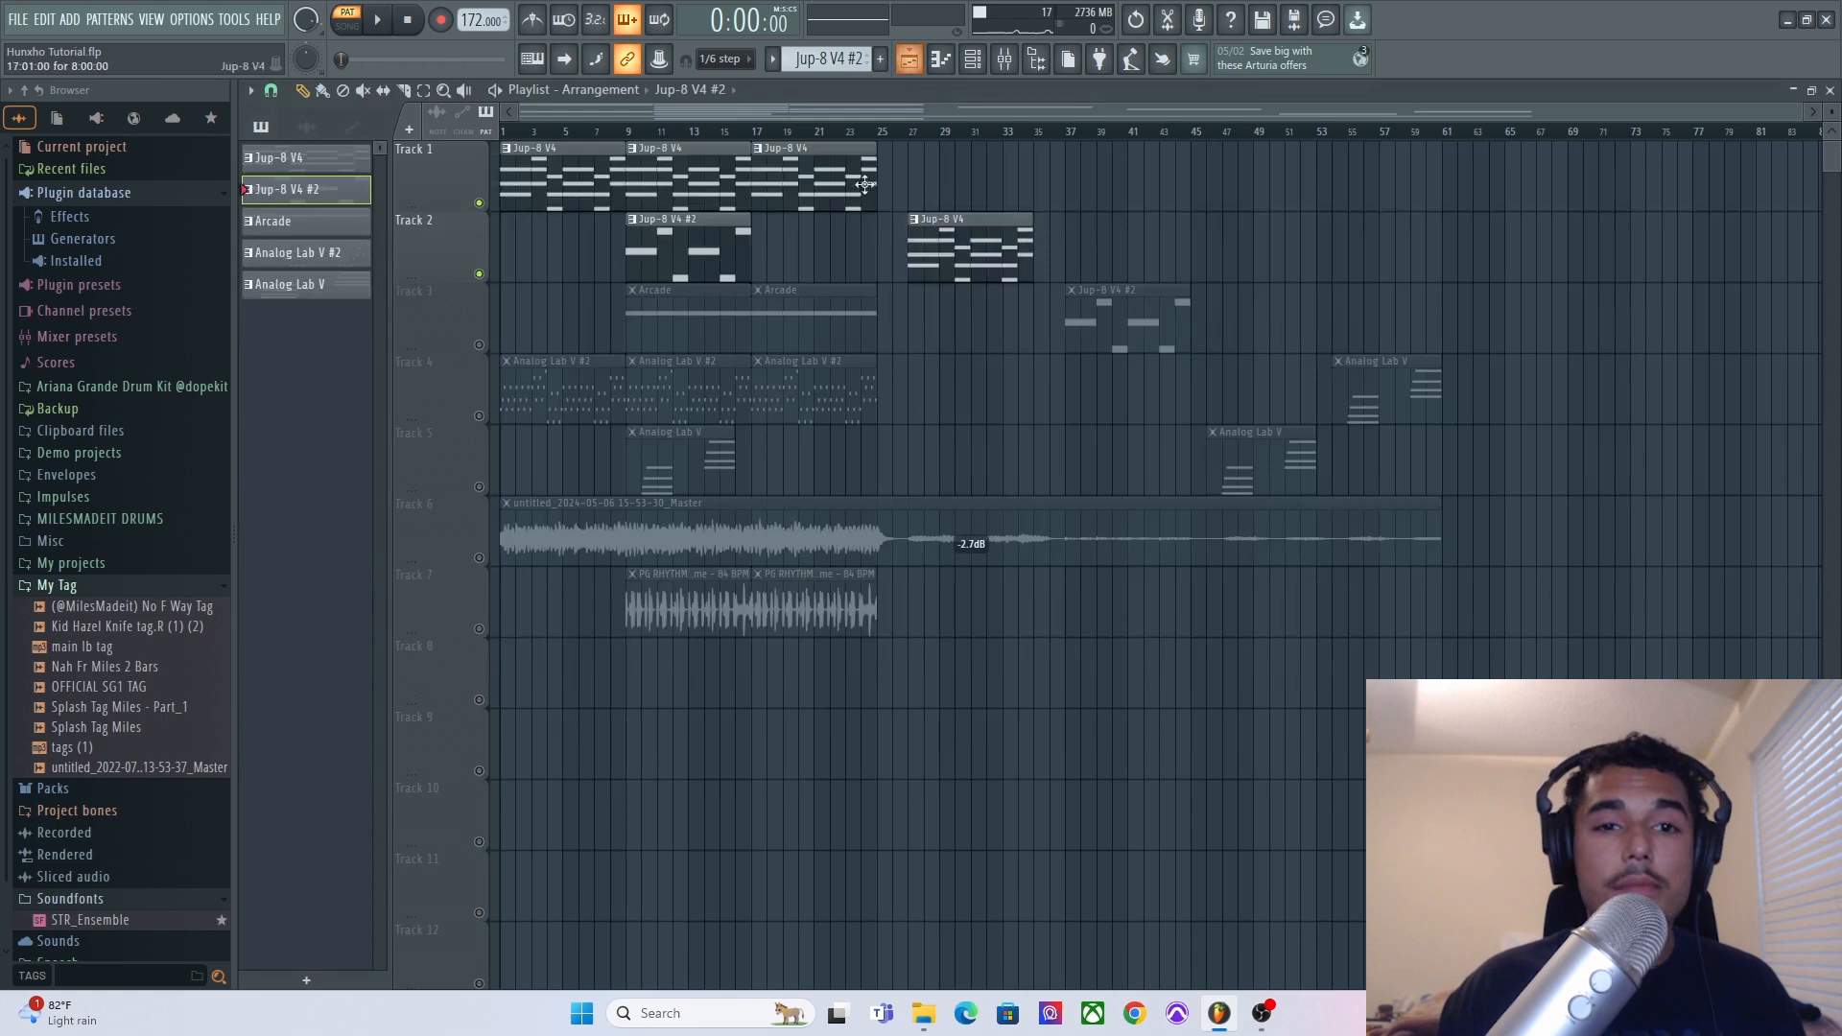
# Solo Track 3 in the playlist and open its Arcade pattern in the piano roll.
pyautogui.click(485, 348)
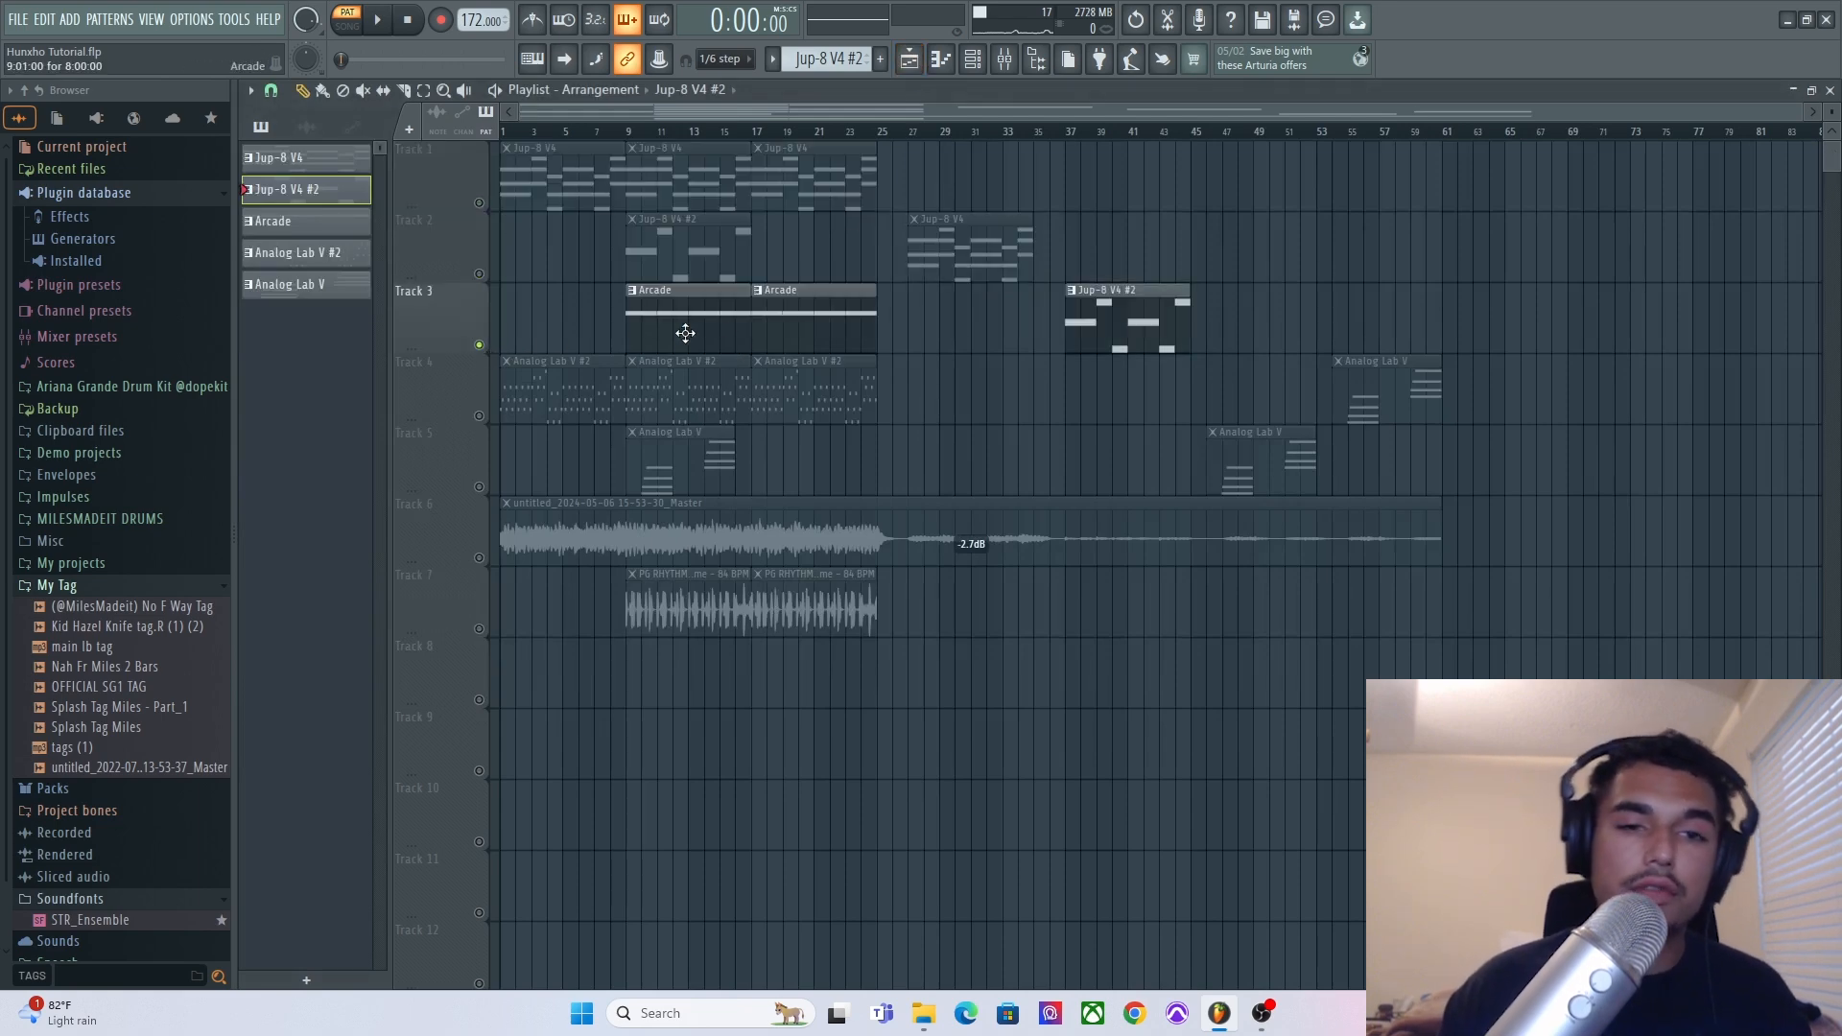
pyautogui.doubleClick(745, 325)
# Open the Arcade channel's plugin from the channel rack to view its preset, then close it.
pyautogui.press('F6')
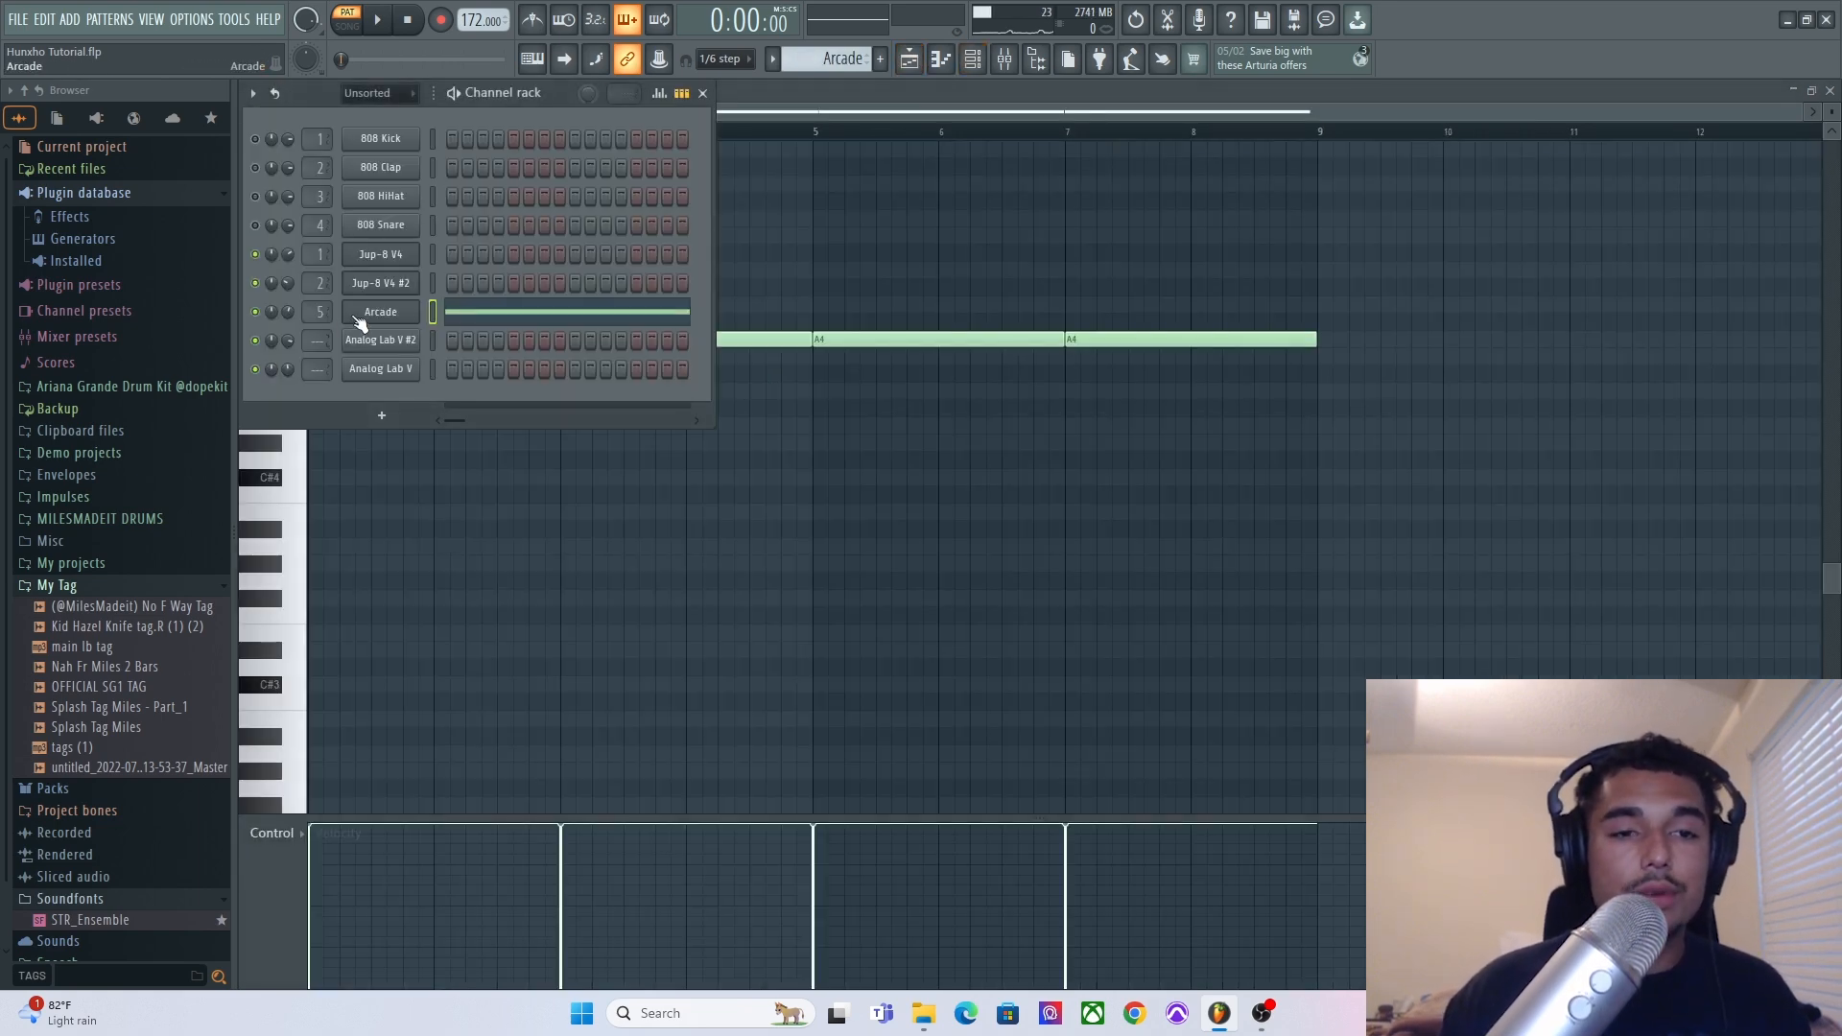
pyautogui.click(380, 313)
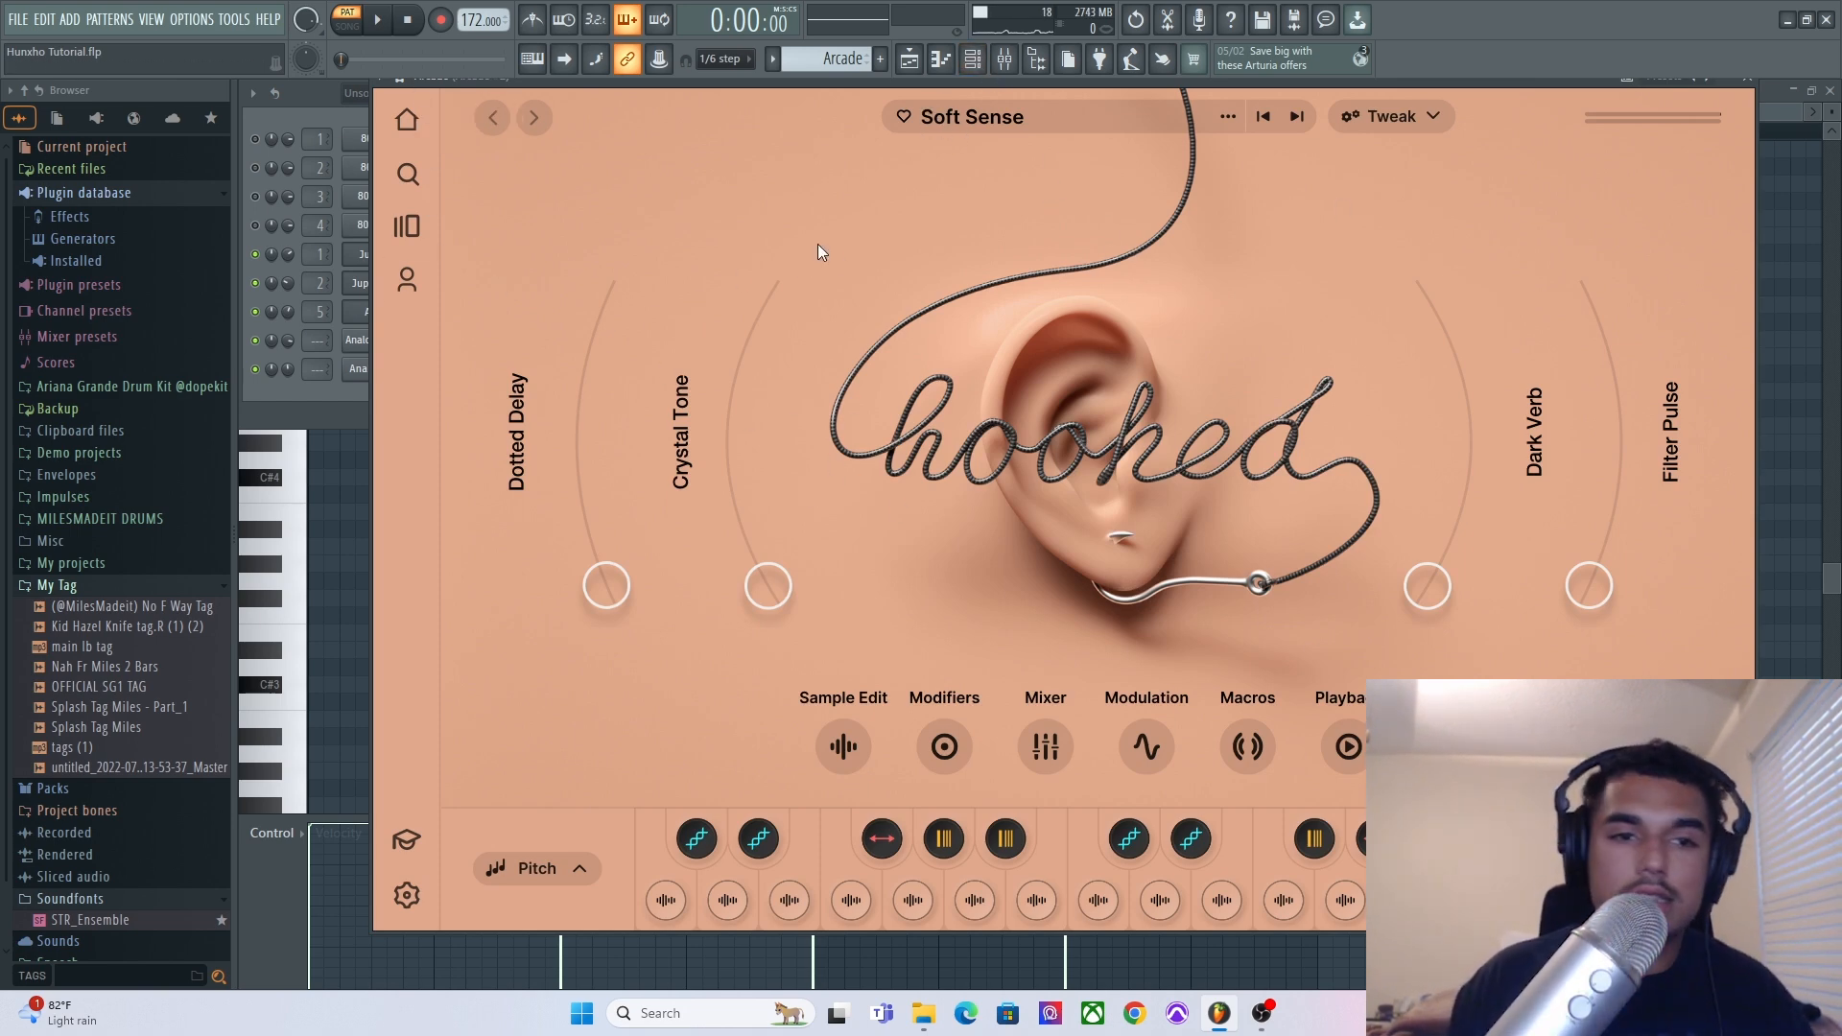
pyautogui.click(1768, 359)
# Play the Arcade pattern while viewing its mixer insert, then stop playback.
pyautogui.click(377, 21)
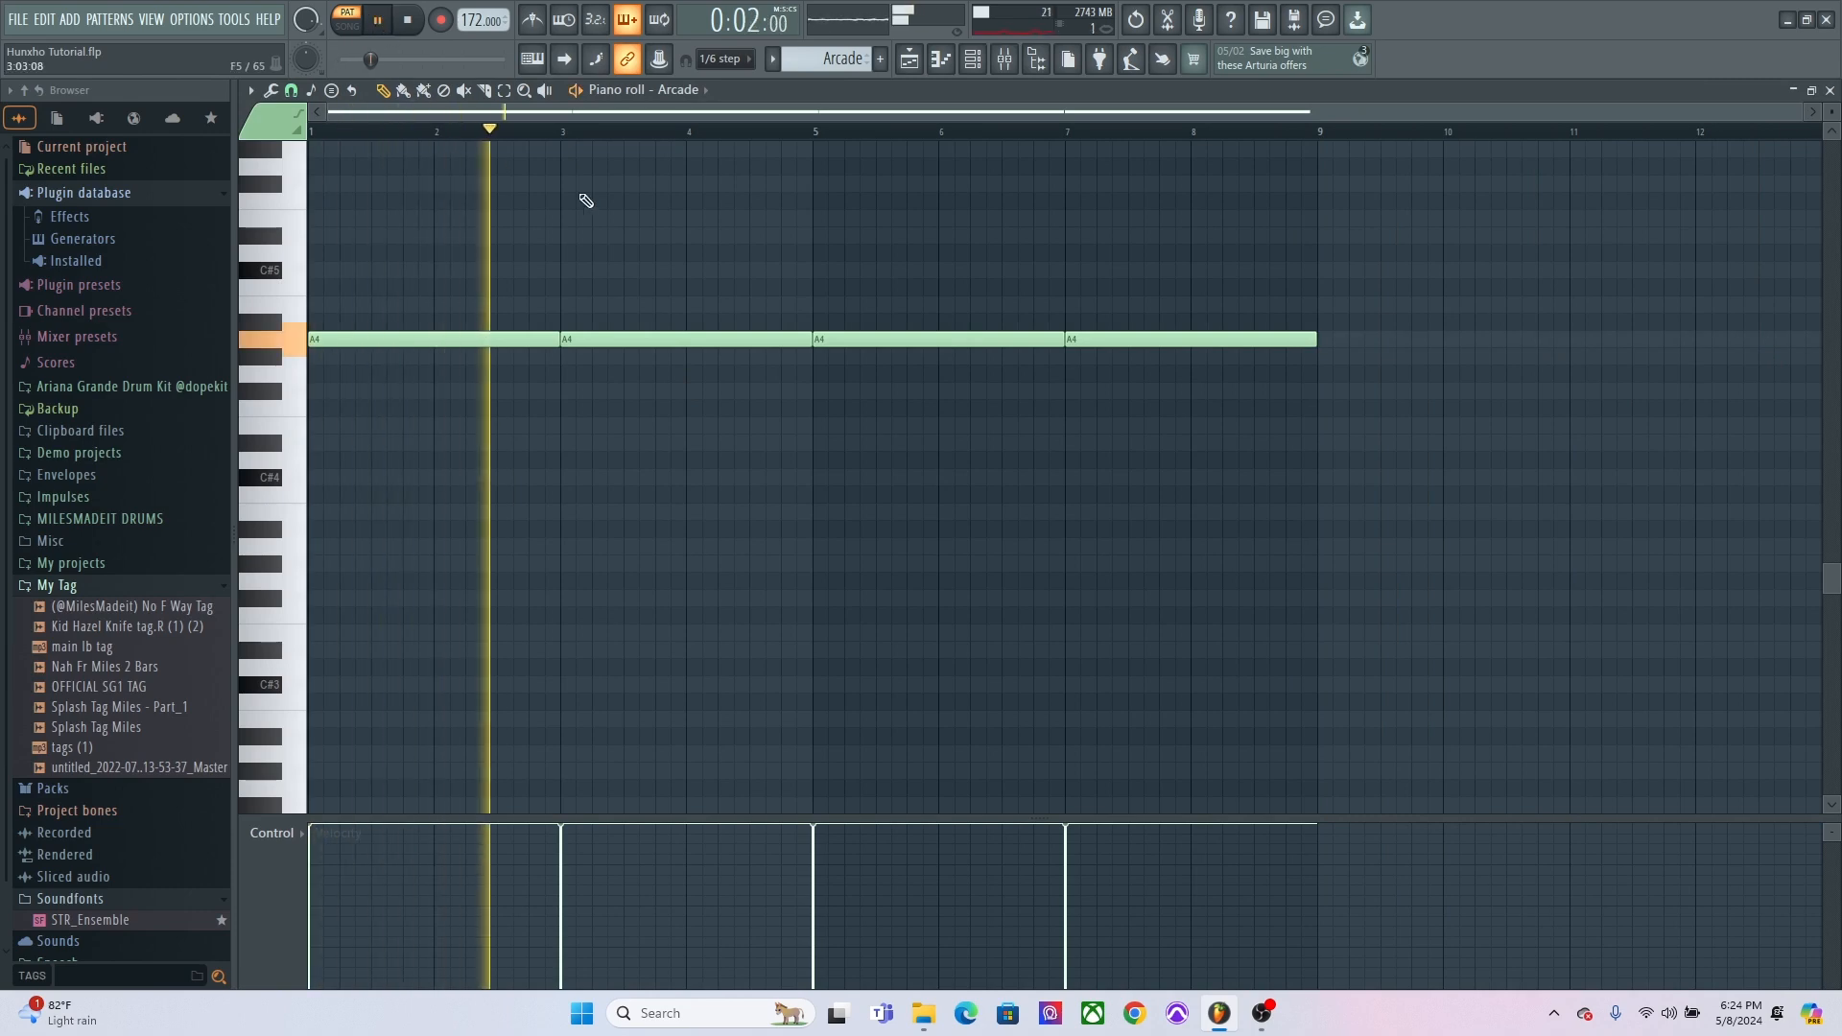
pyautogui.click(1007, 62)
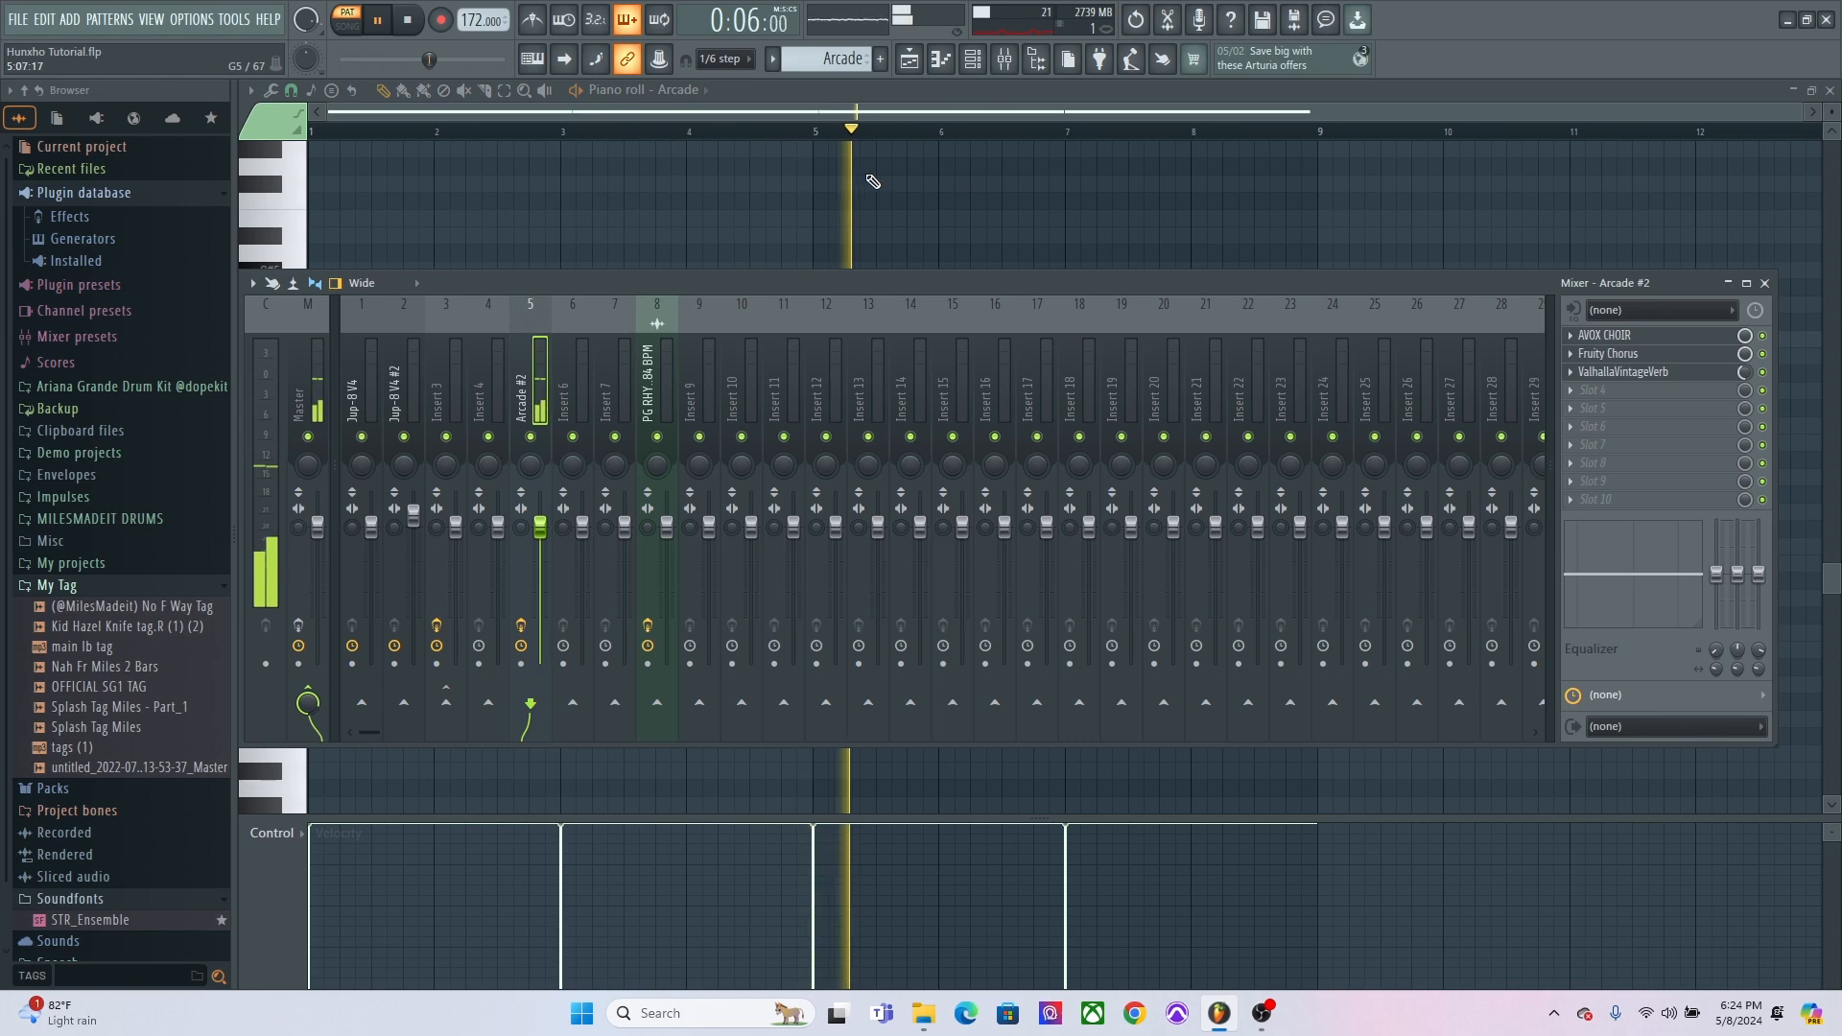
pyautogui.press('F9')
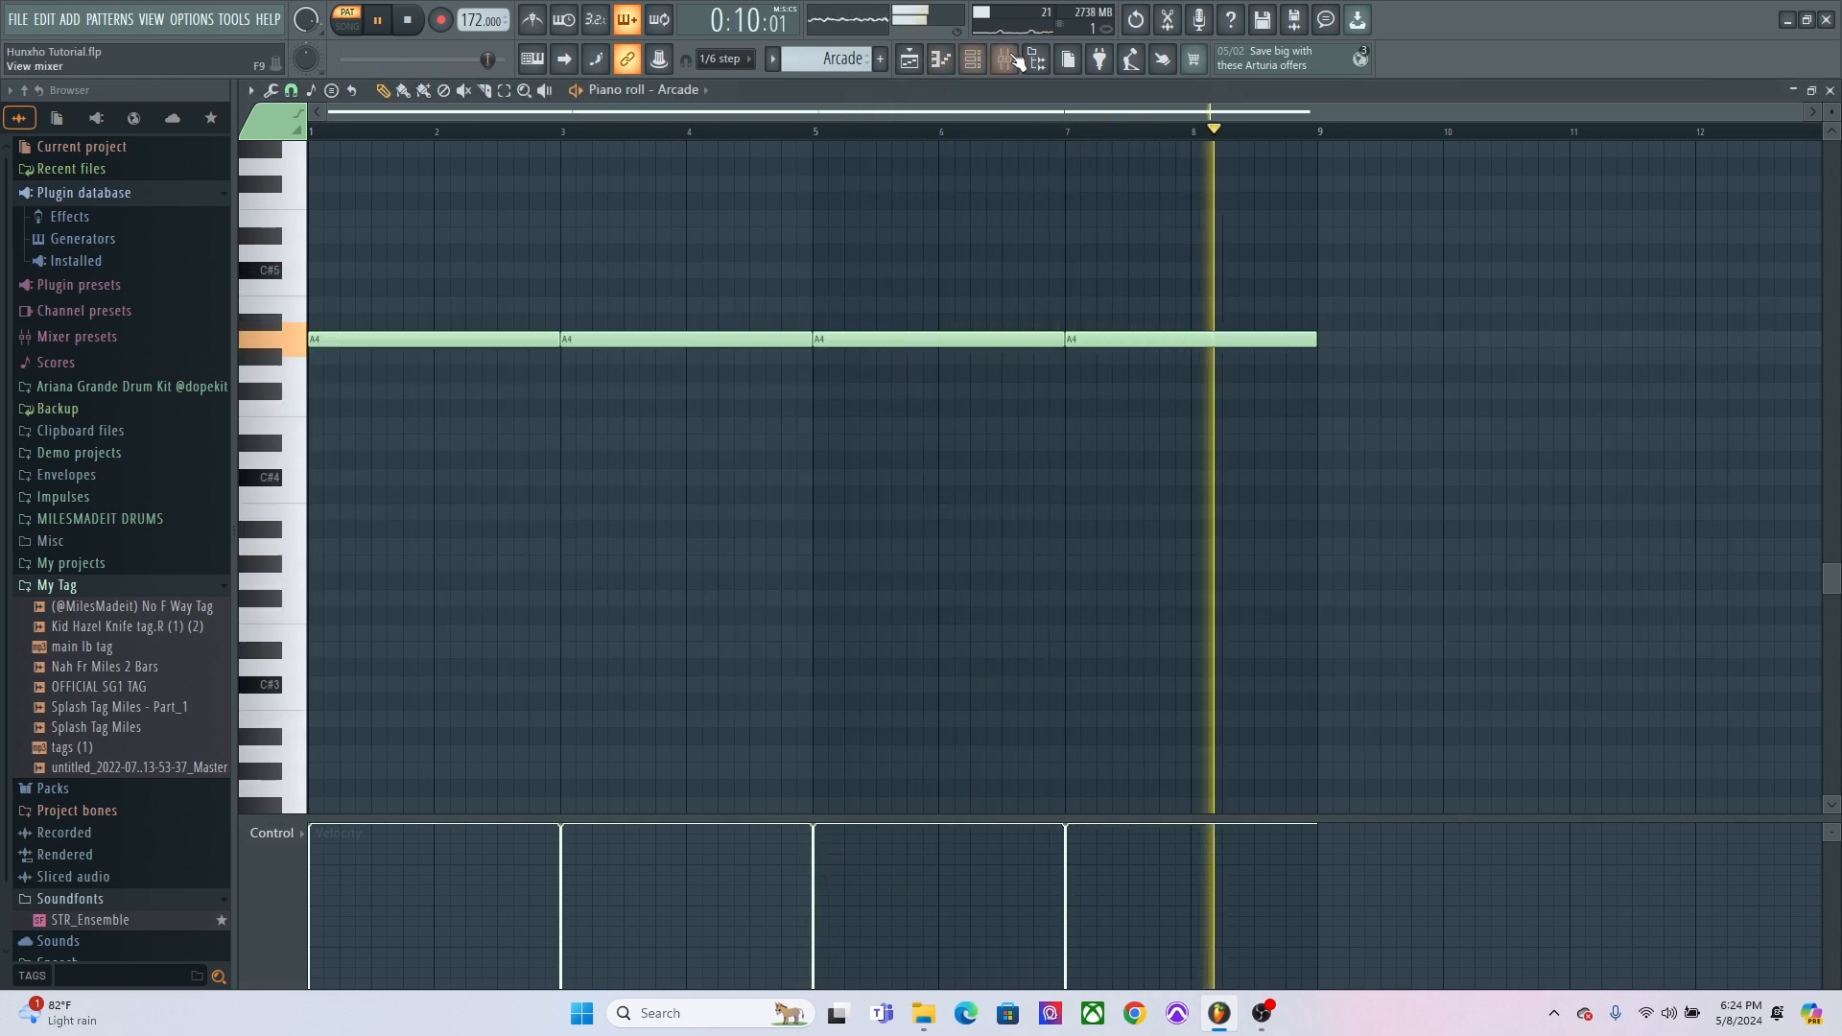
pyautogui.press('space')
# Open the Arcade insert's AVOX CHOIR effect in the mixer and inspect its choir size options.
pyautogui.click(978, 62)
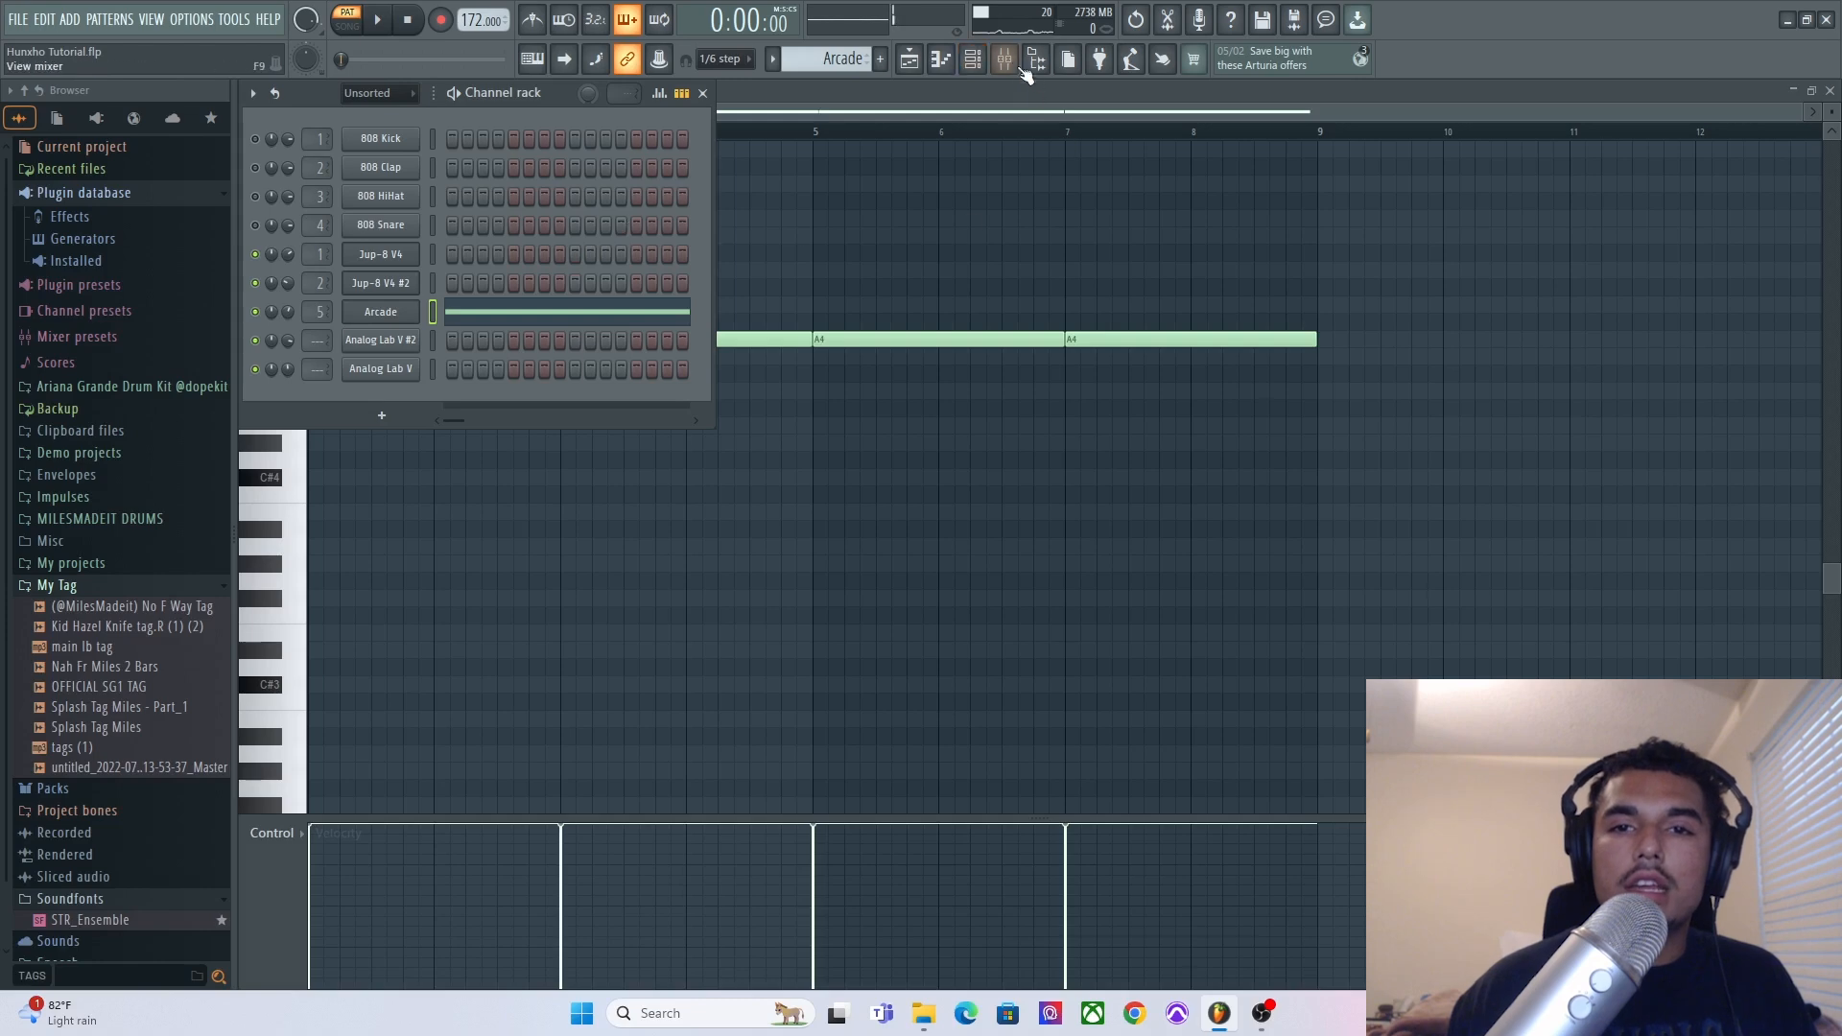
pyautogui.click(1013, 65)
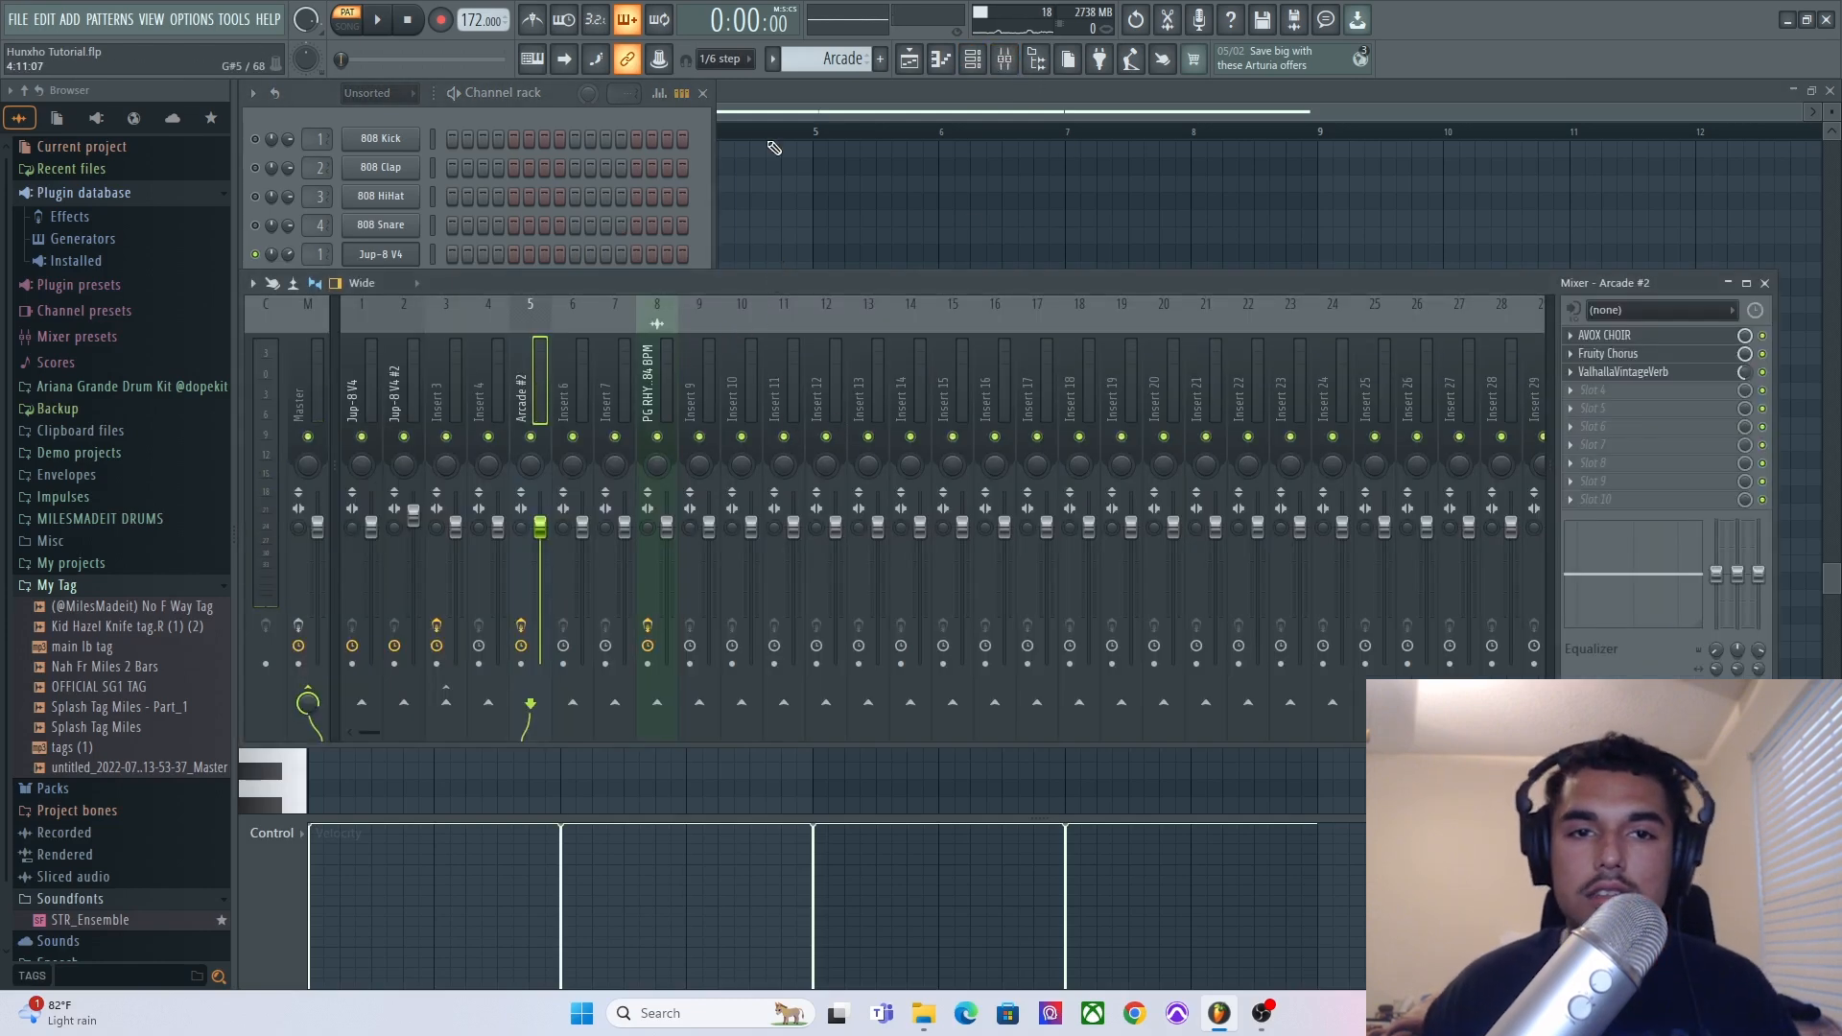
pyautogui.click(707, 93)
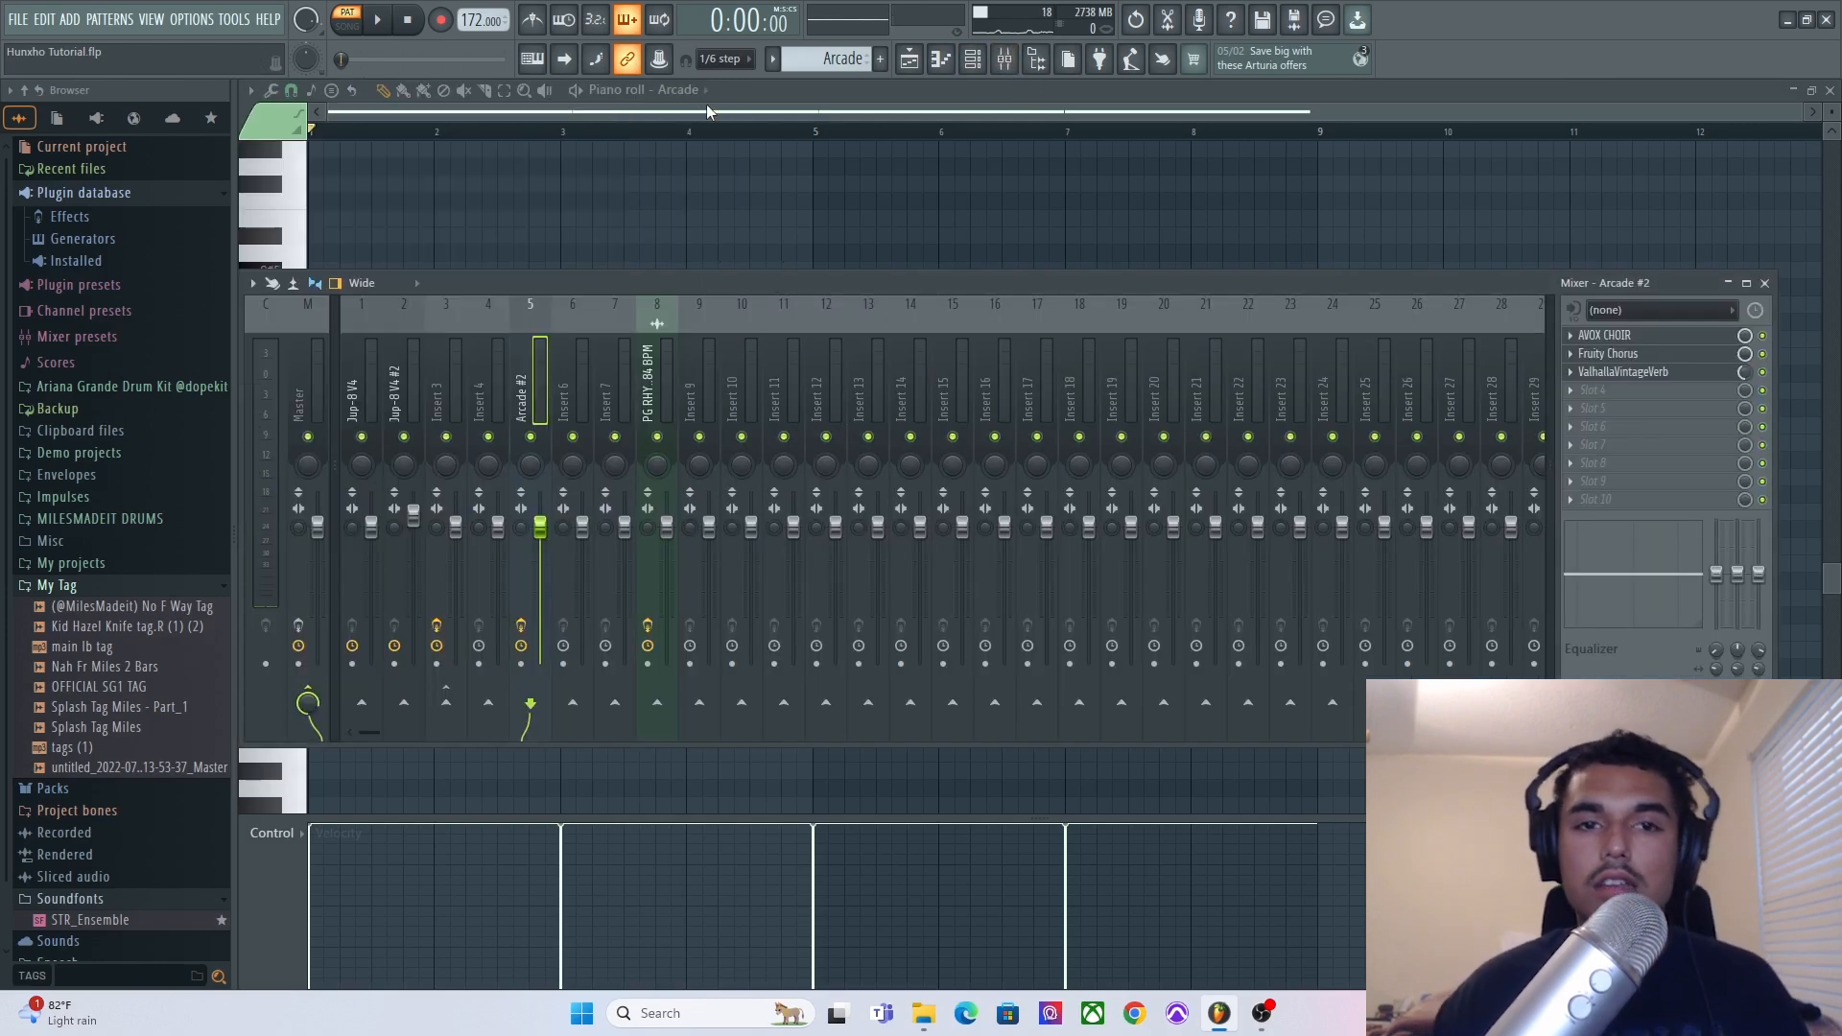
pyautogui.click(1612, 334)
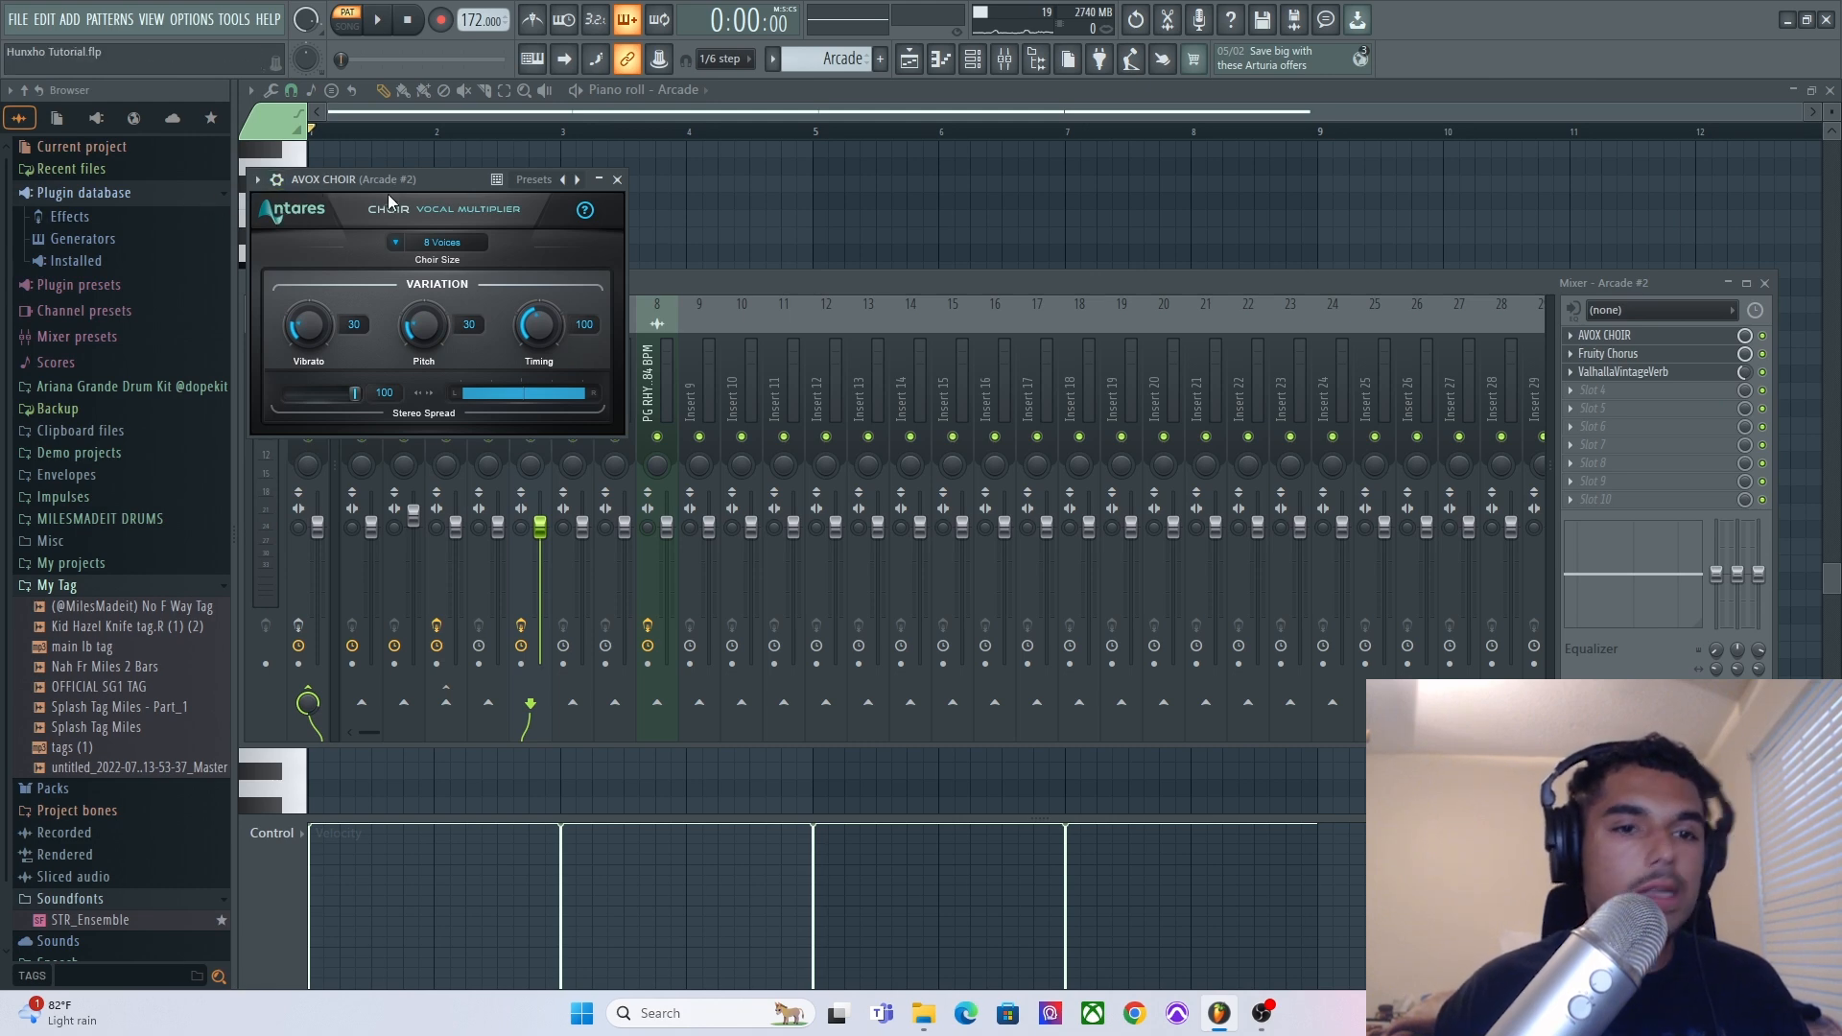
pyautogui.click(451, 242)
pyautogui.click(451, 242)
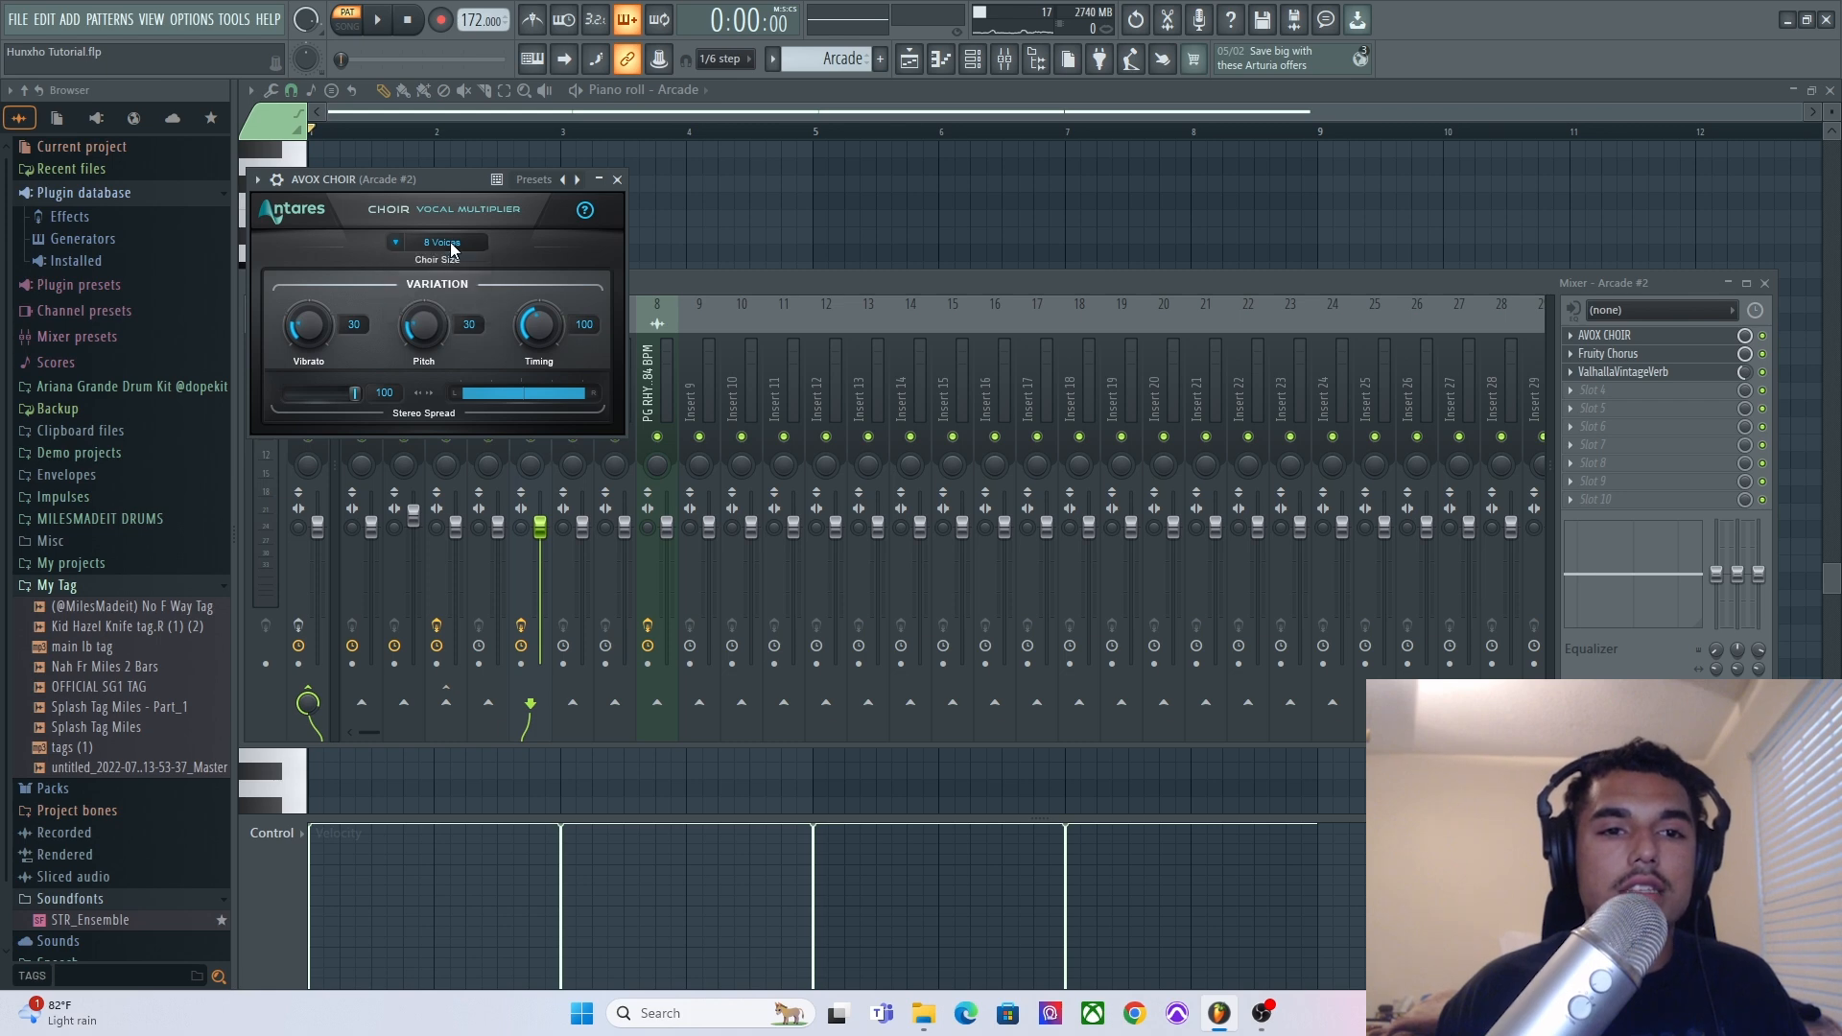
pyautogui.click(417, 246)
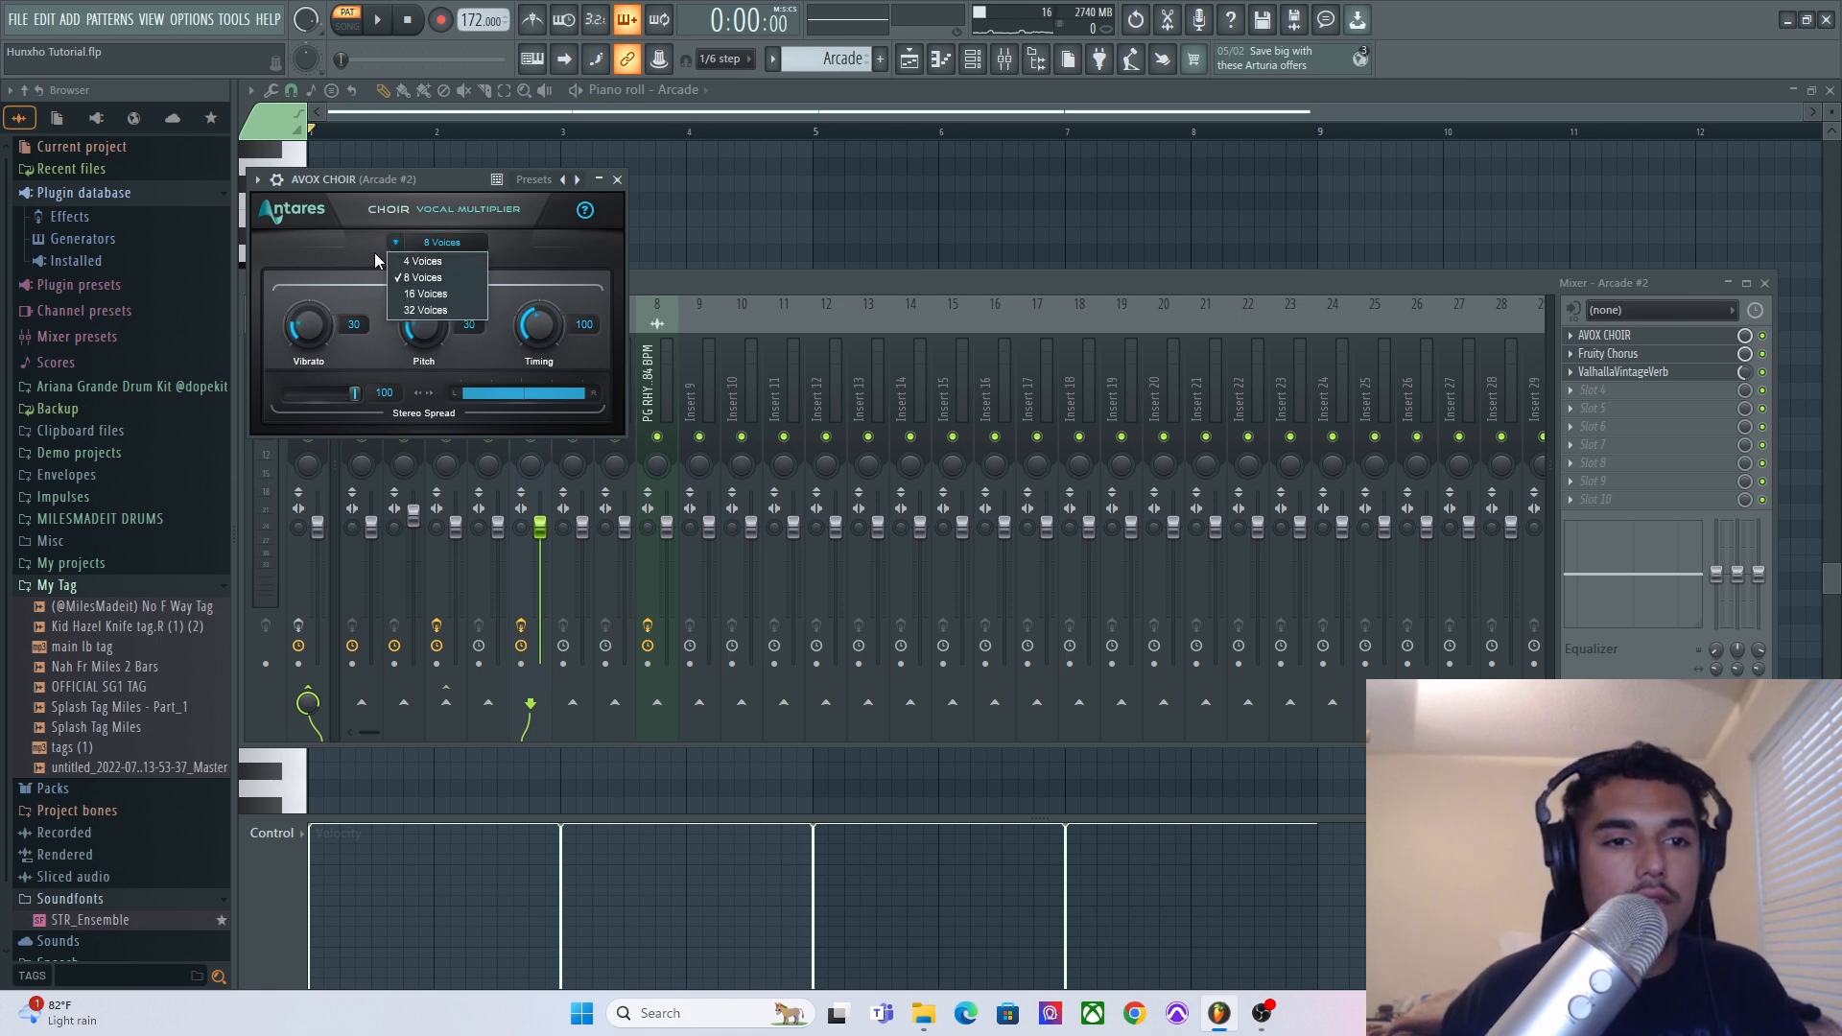
pyautogui.click(382, 255)
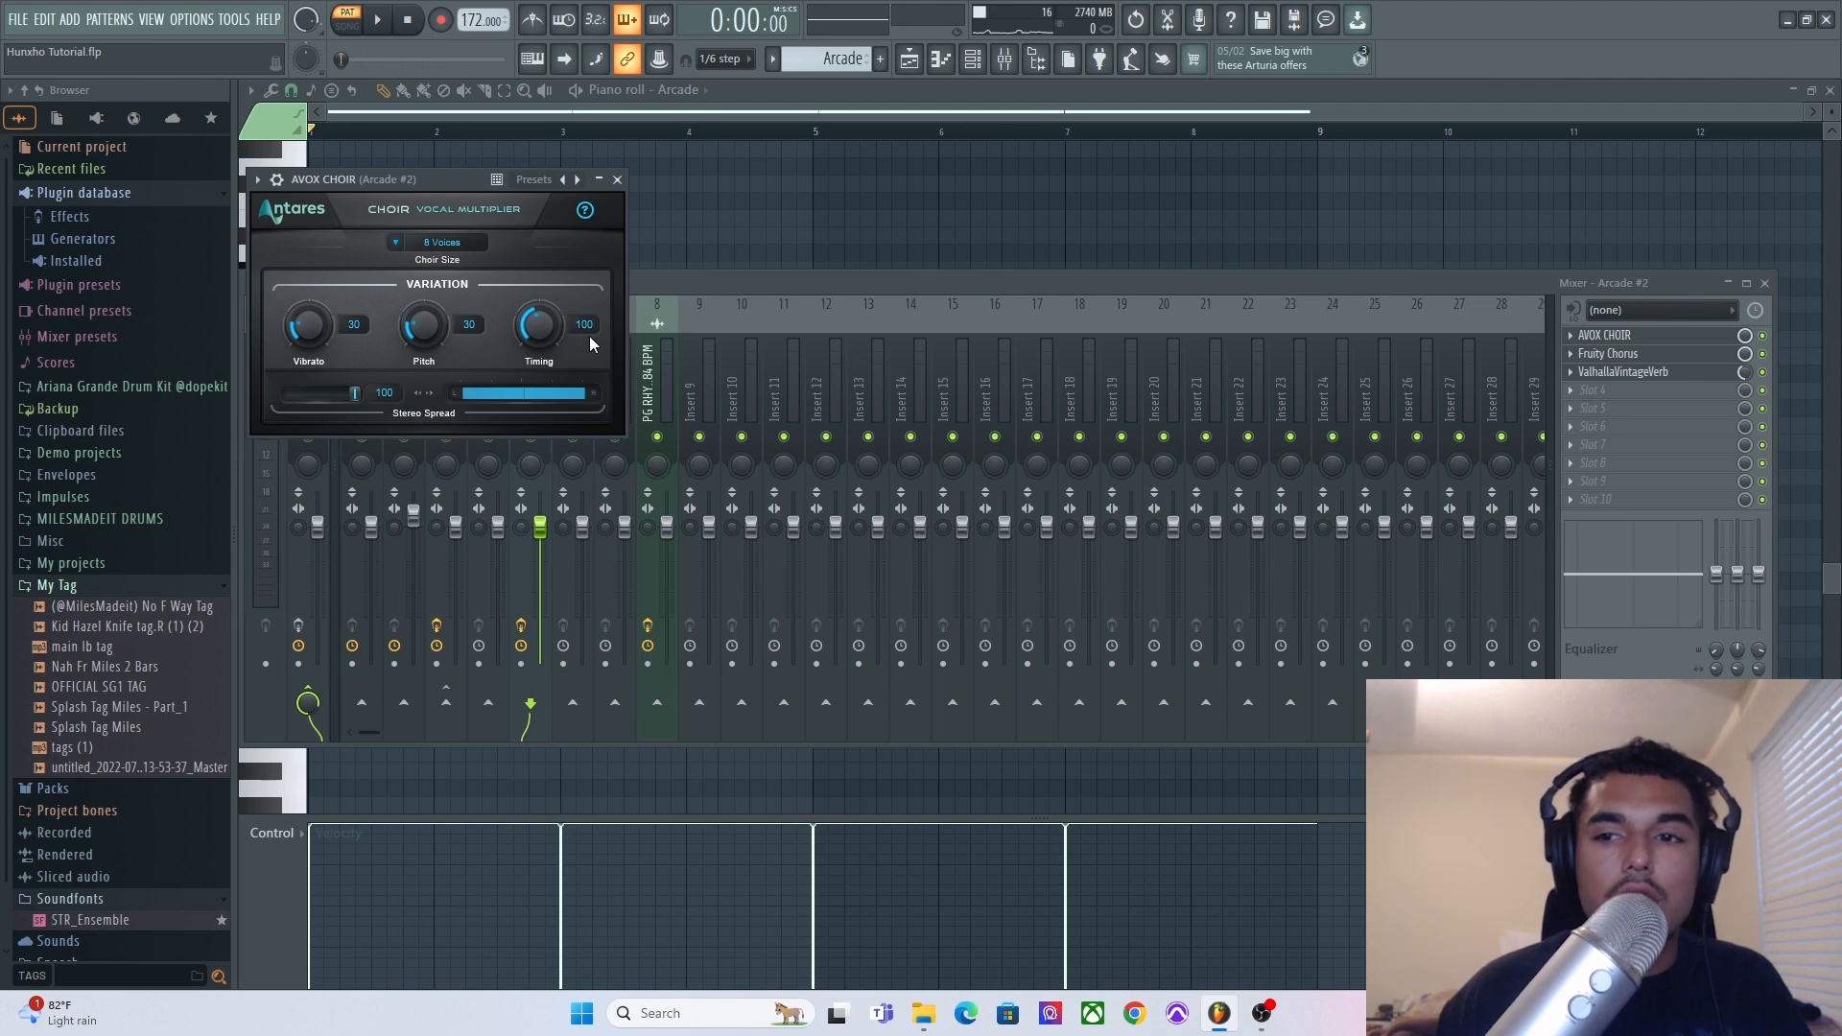
# Open the Fruity Chorus and ValhallaVintageVerb effects on the Arcade insert to inspect their settings, then close the mixer.
pyautogui.click(1634, 357)
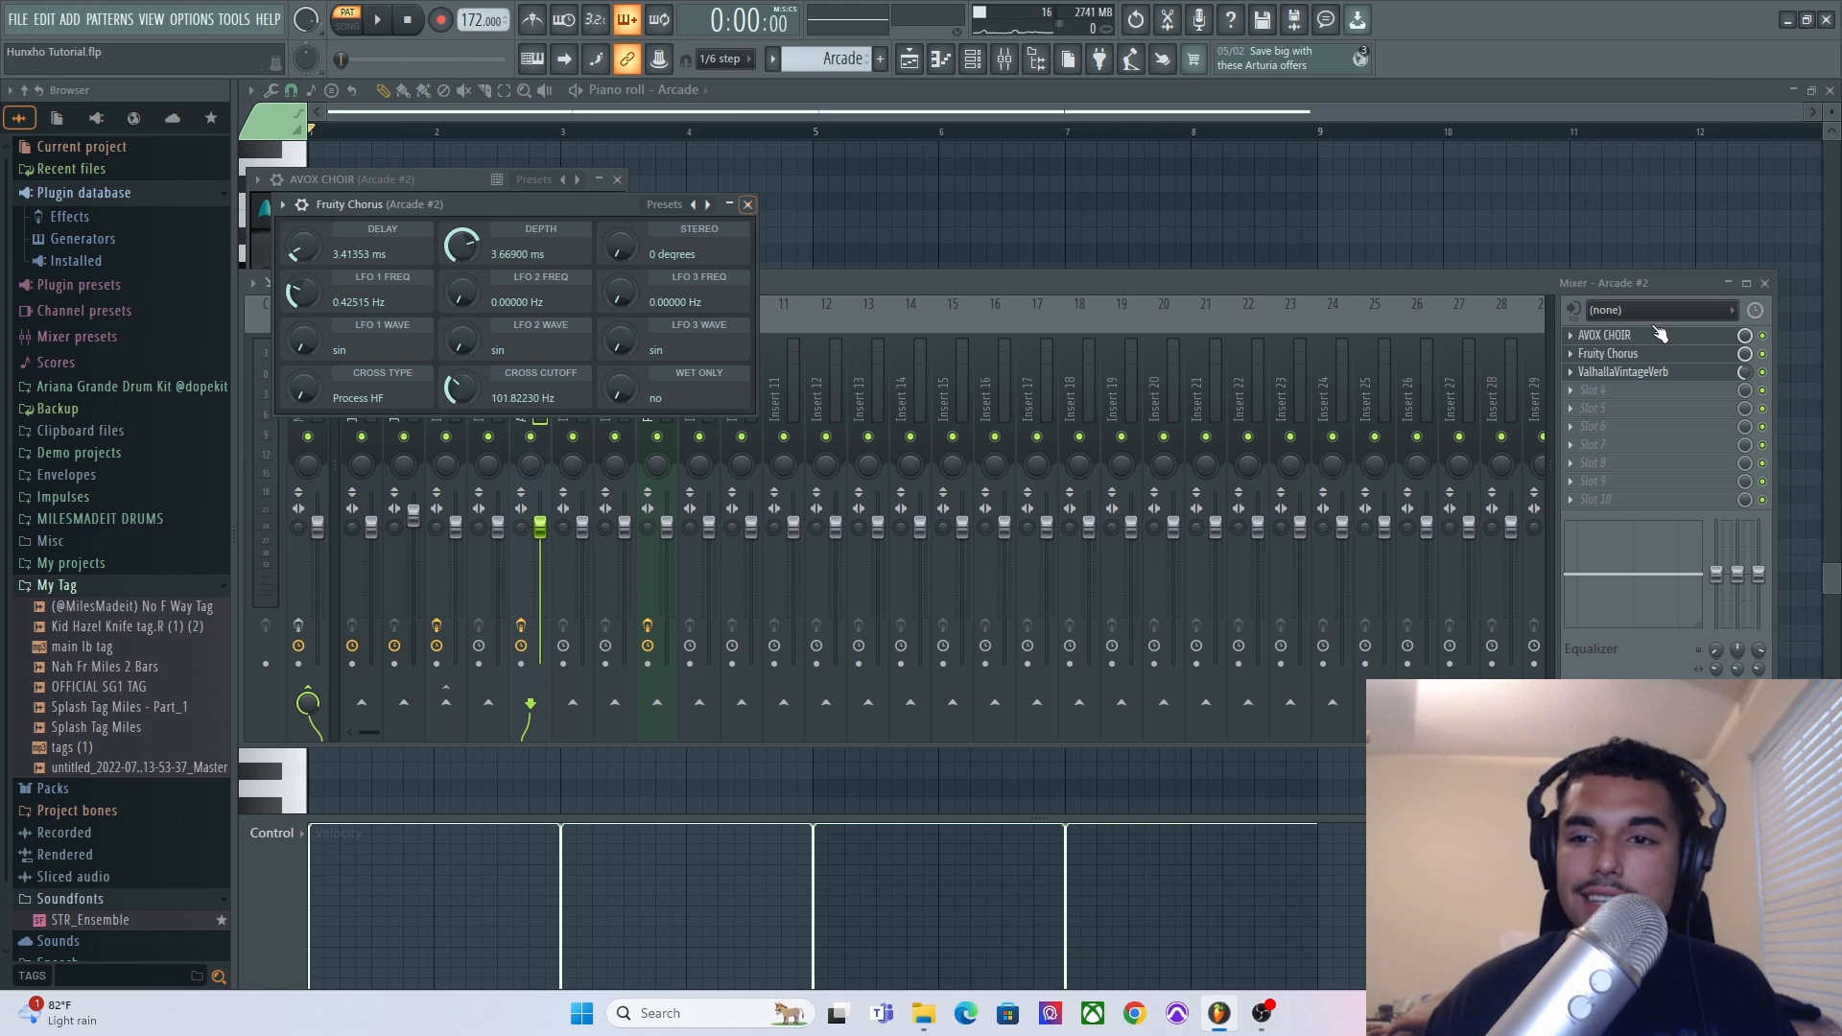
pyautogui.click(1648, 373)
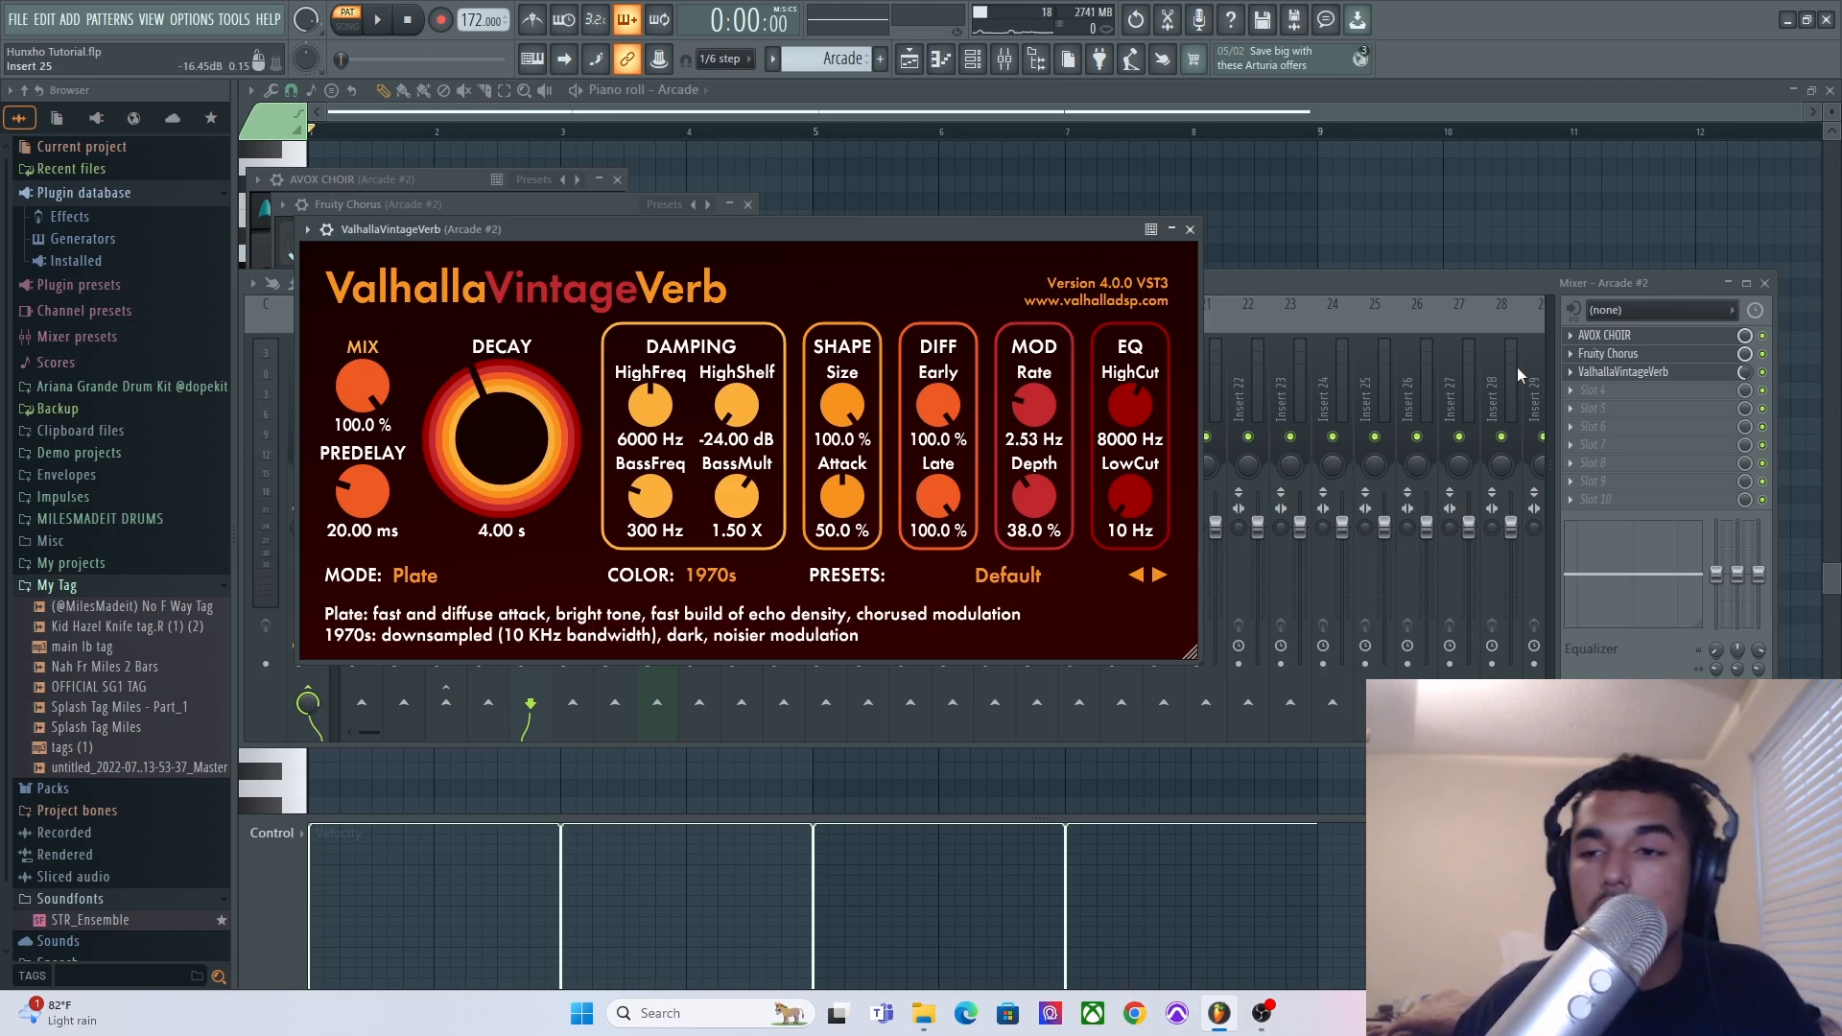
pyautogui.click(1745, 372)
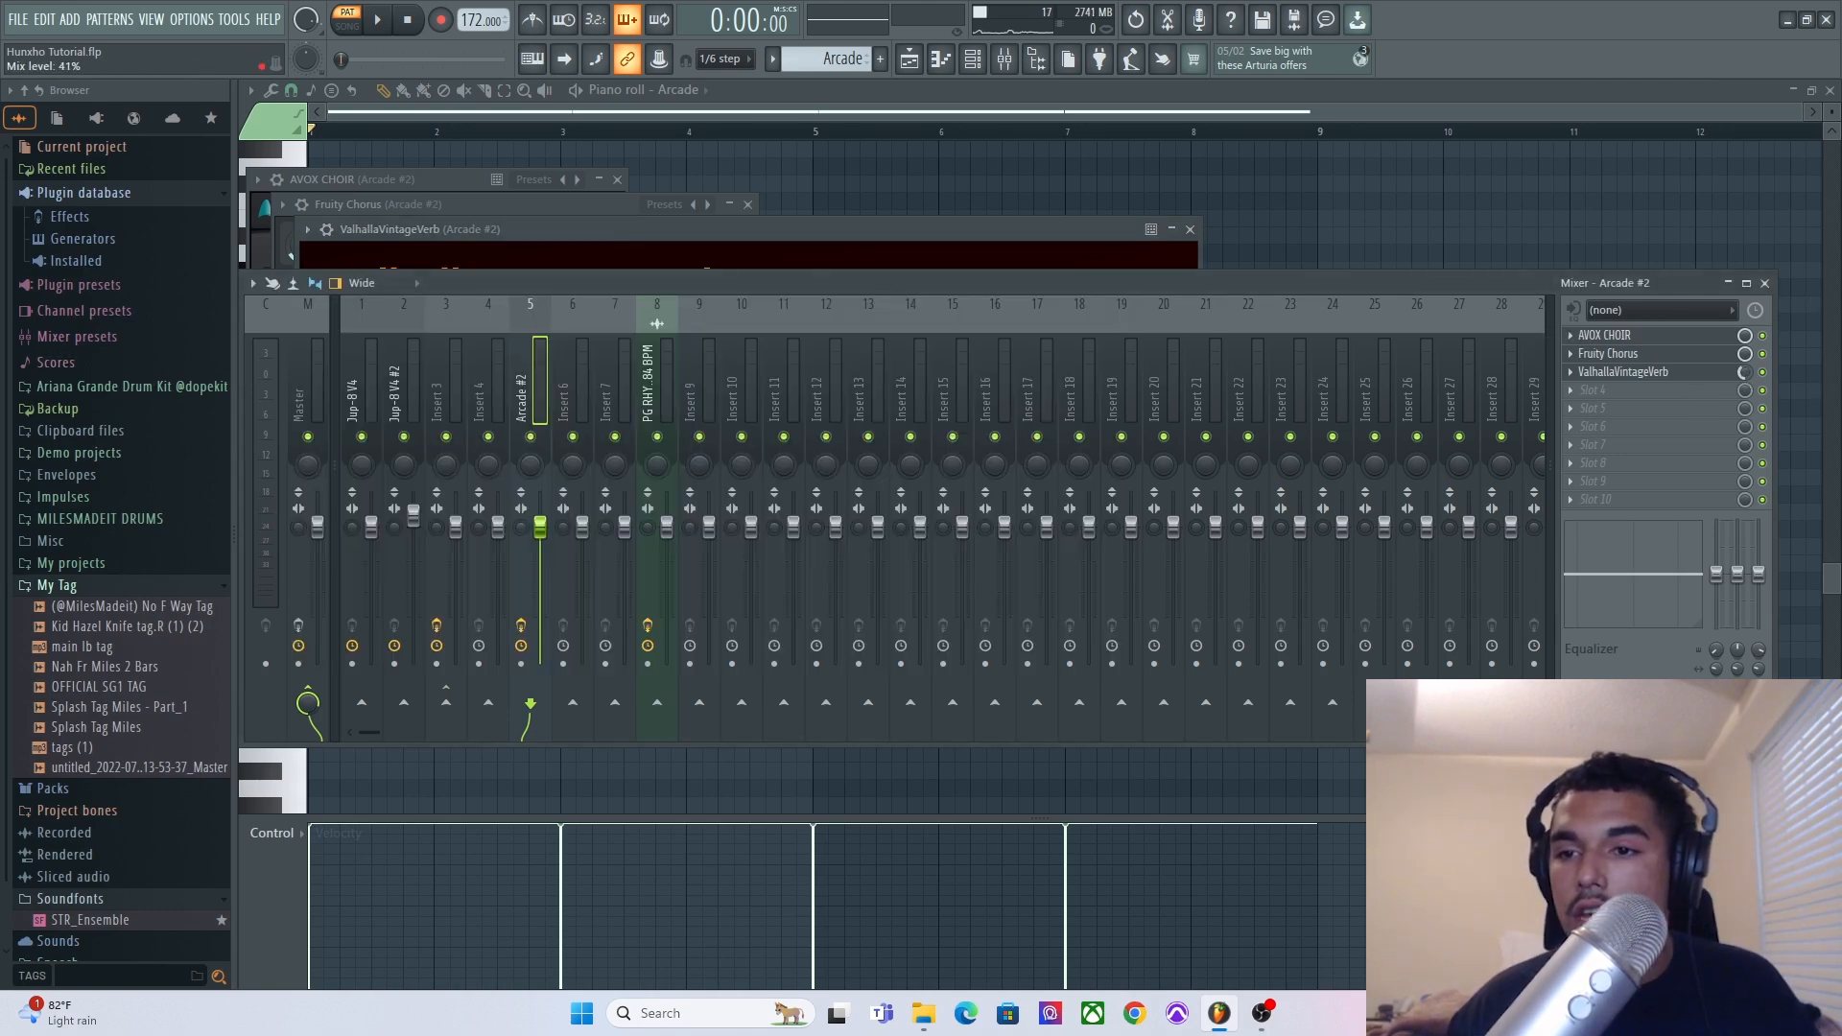
pyautogui.rightClick(1331, 193)
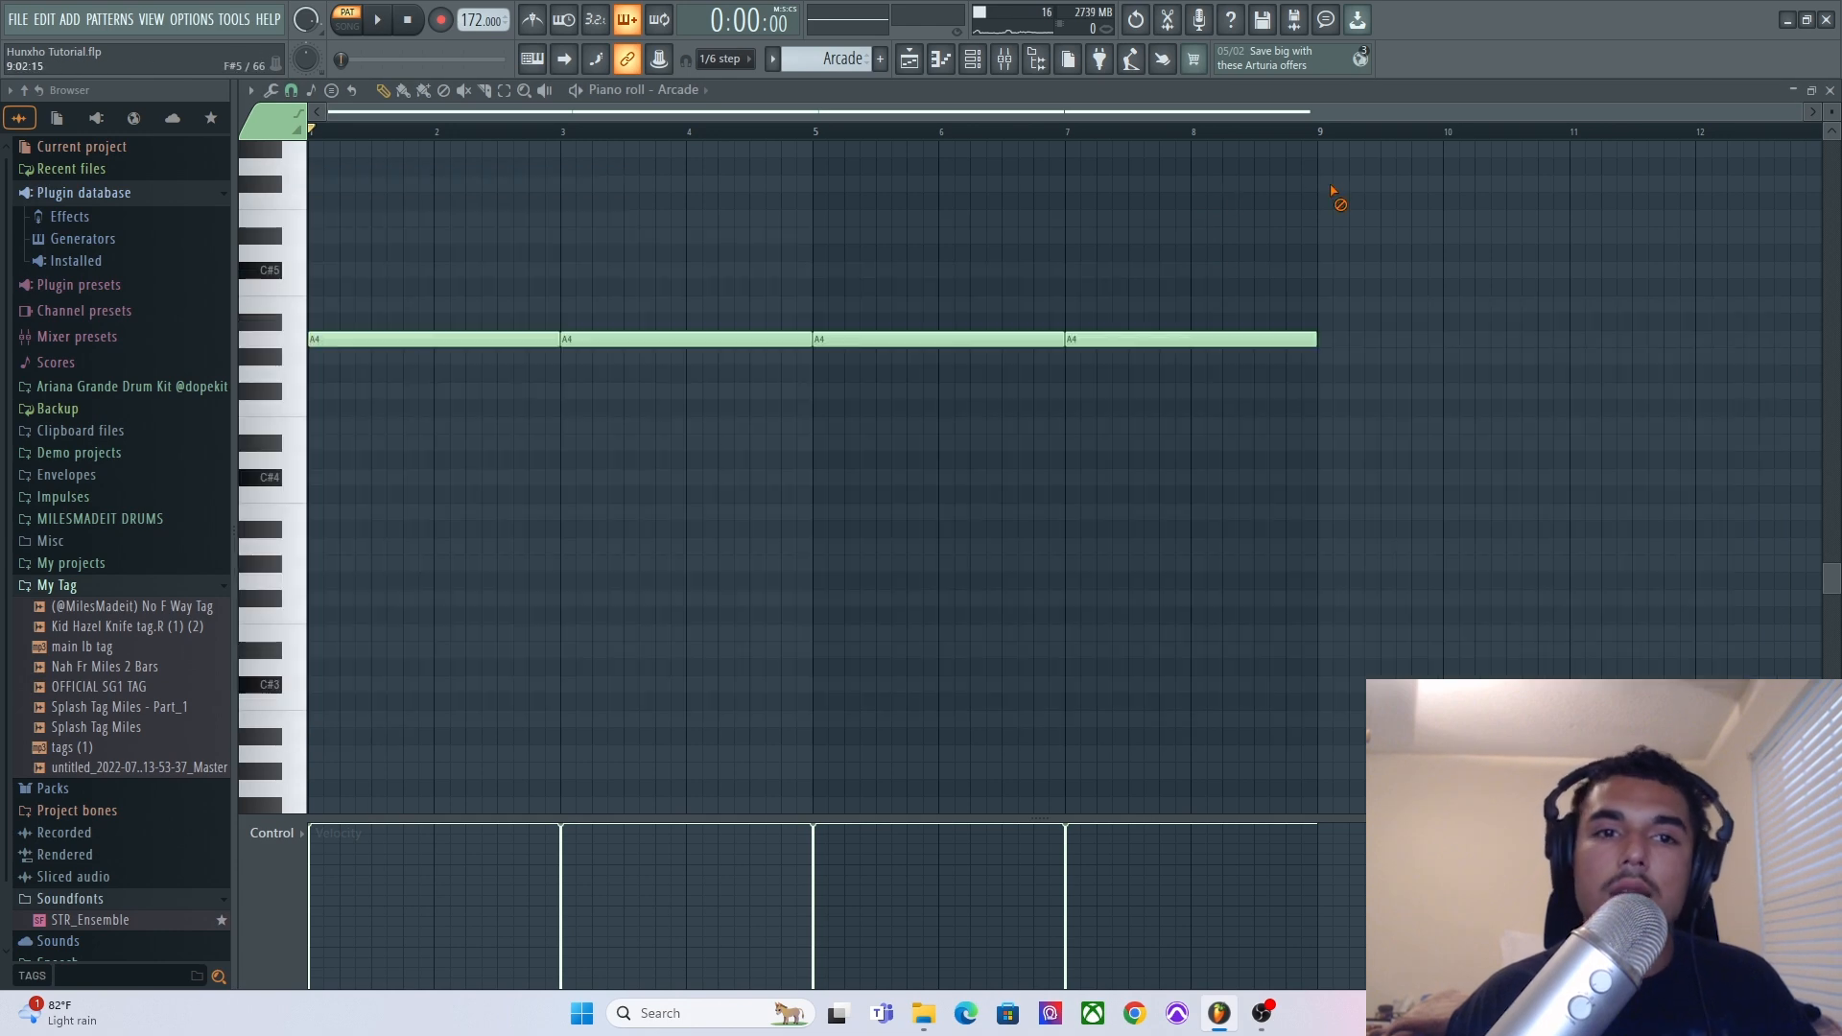
# Open the Analog Lab V #2 pattern from the playlist in the piano roll.
pyautogui.scroll(-2, 1198, 241)
pyautogui.scroll(3, 1197, 243)
pyautogui.click(909, 66)
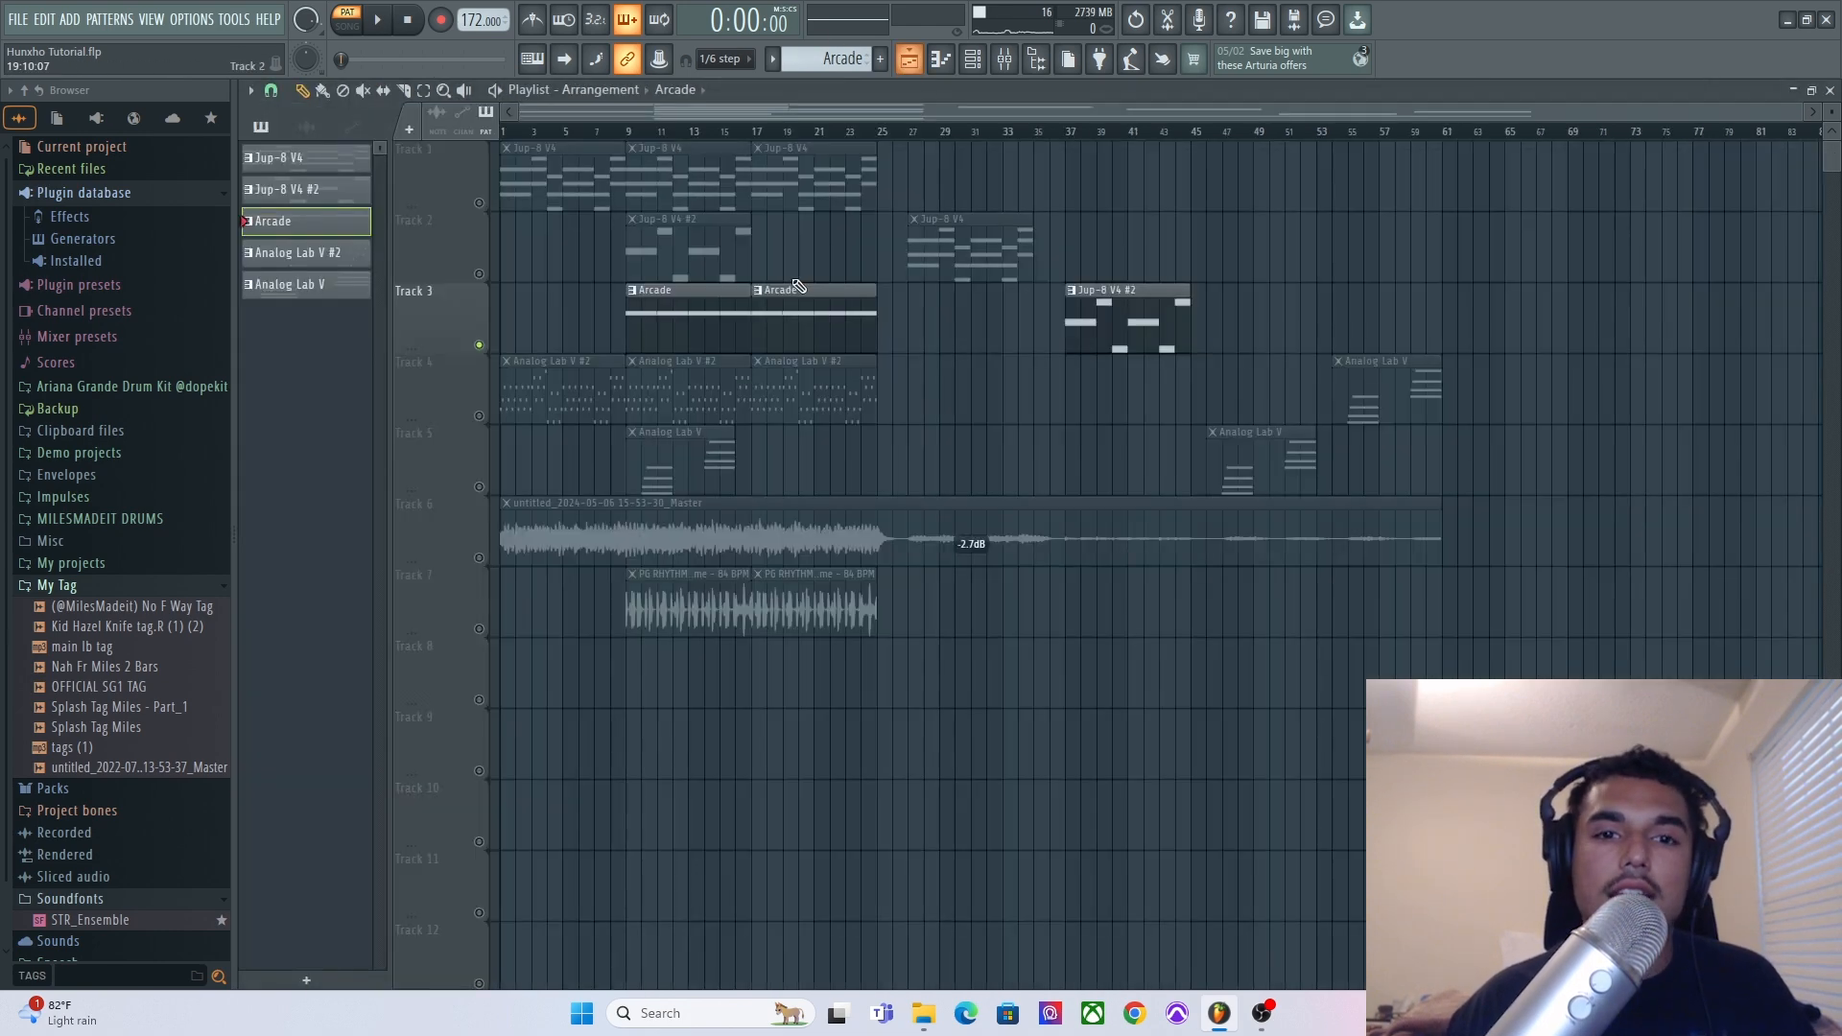
pyautogui.doubleClick(560, 408)
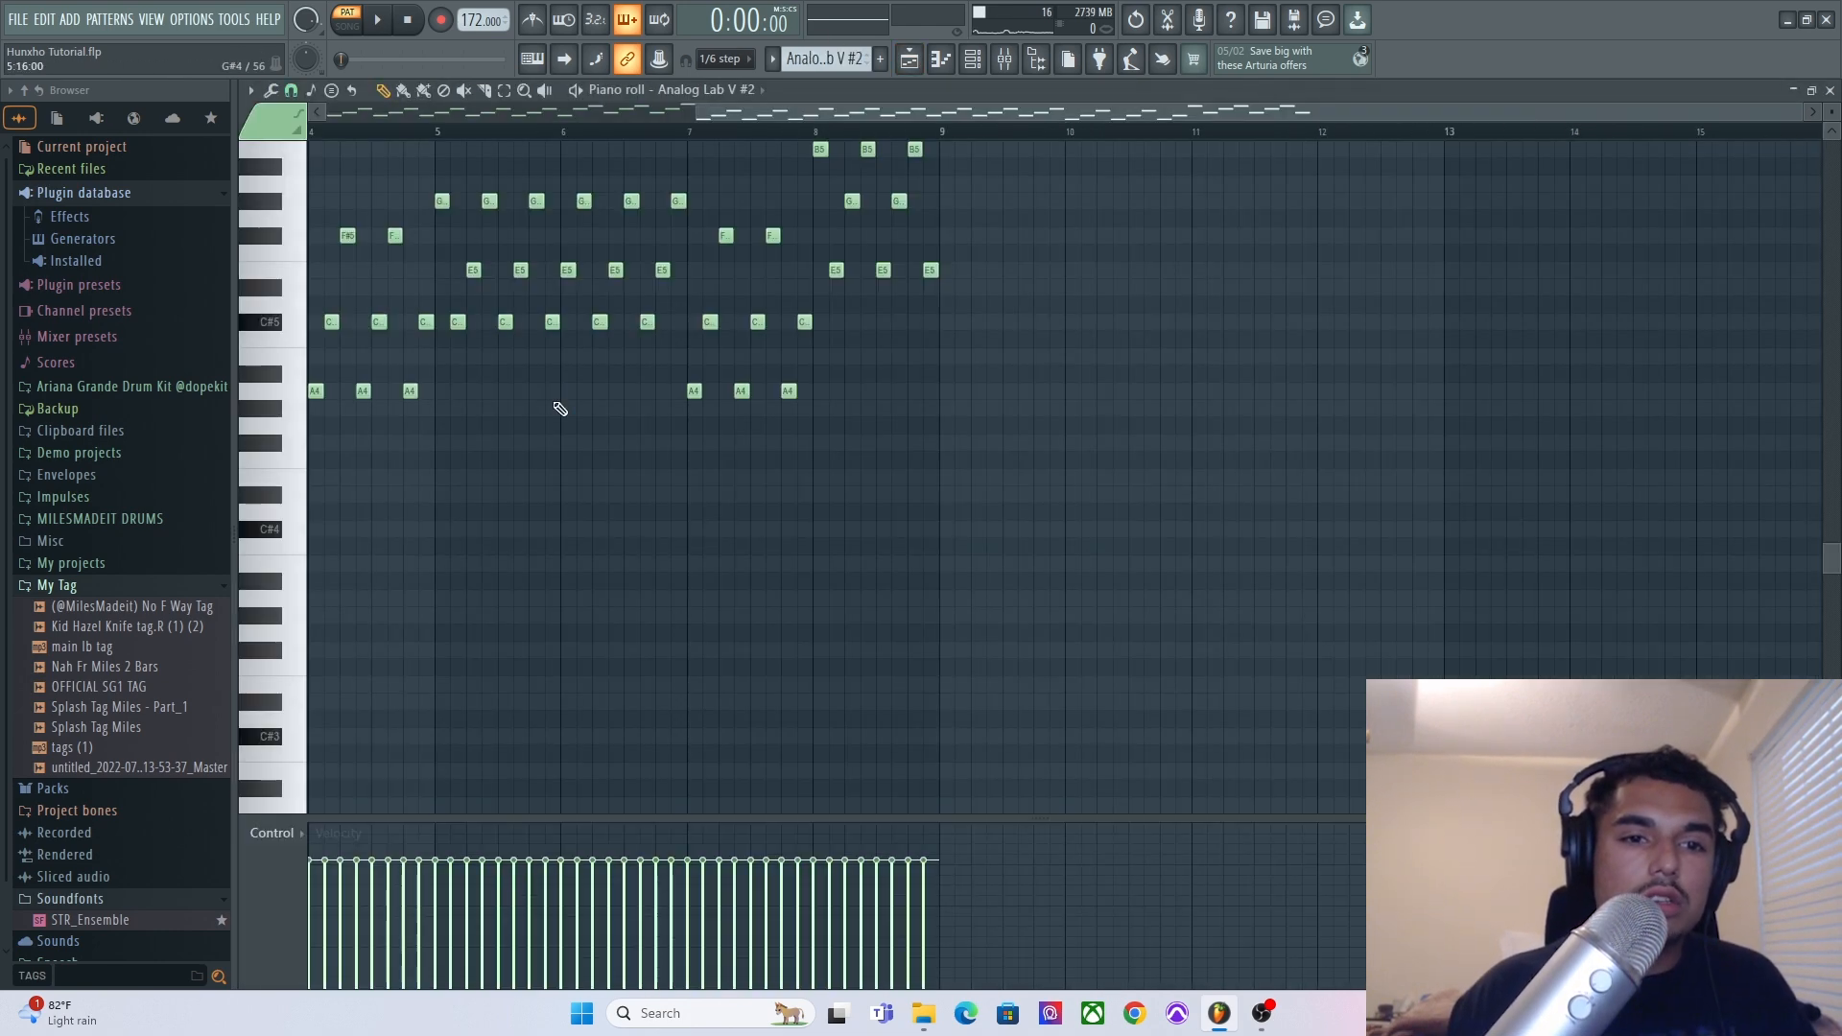
# Open the Analog Lab V #2 plugin to view its preset, close it, and play the pattern.
pyautogui.hscroll(-3, 549, 375)
pyautogui.scroll(3, 543, 319)
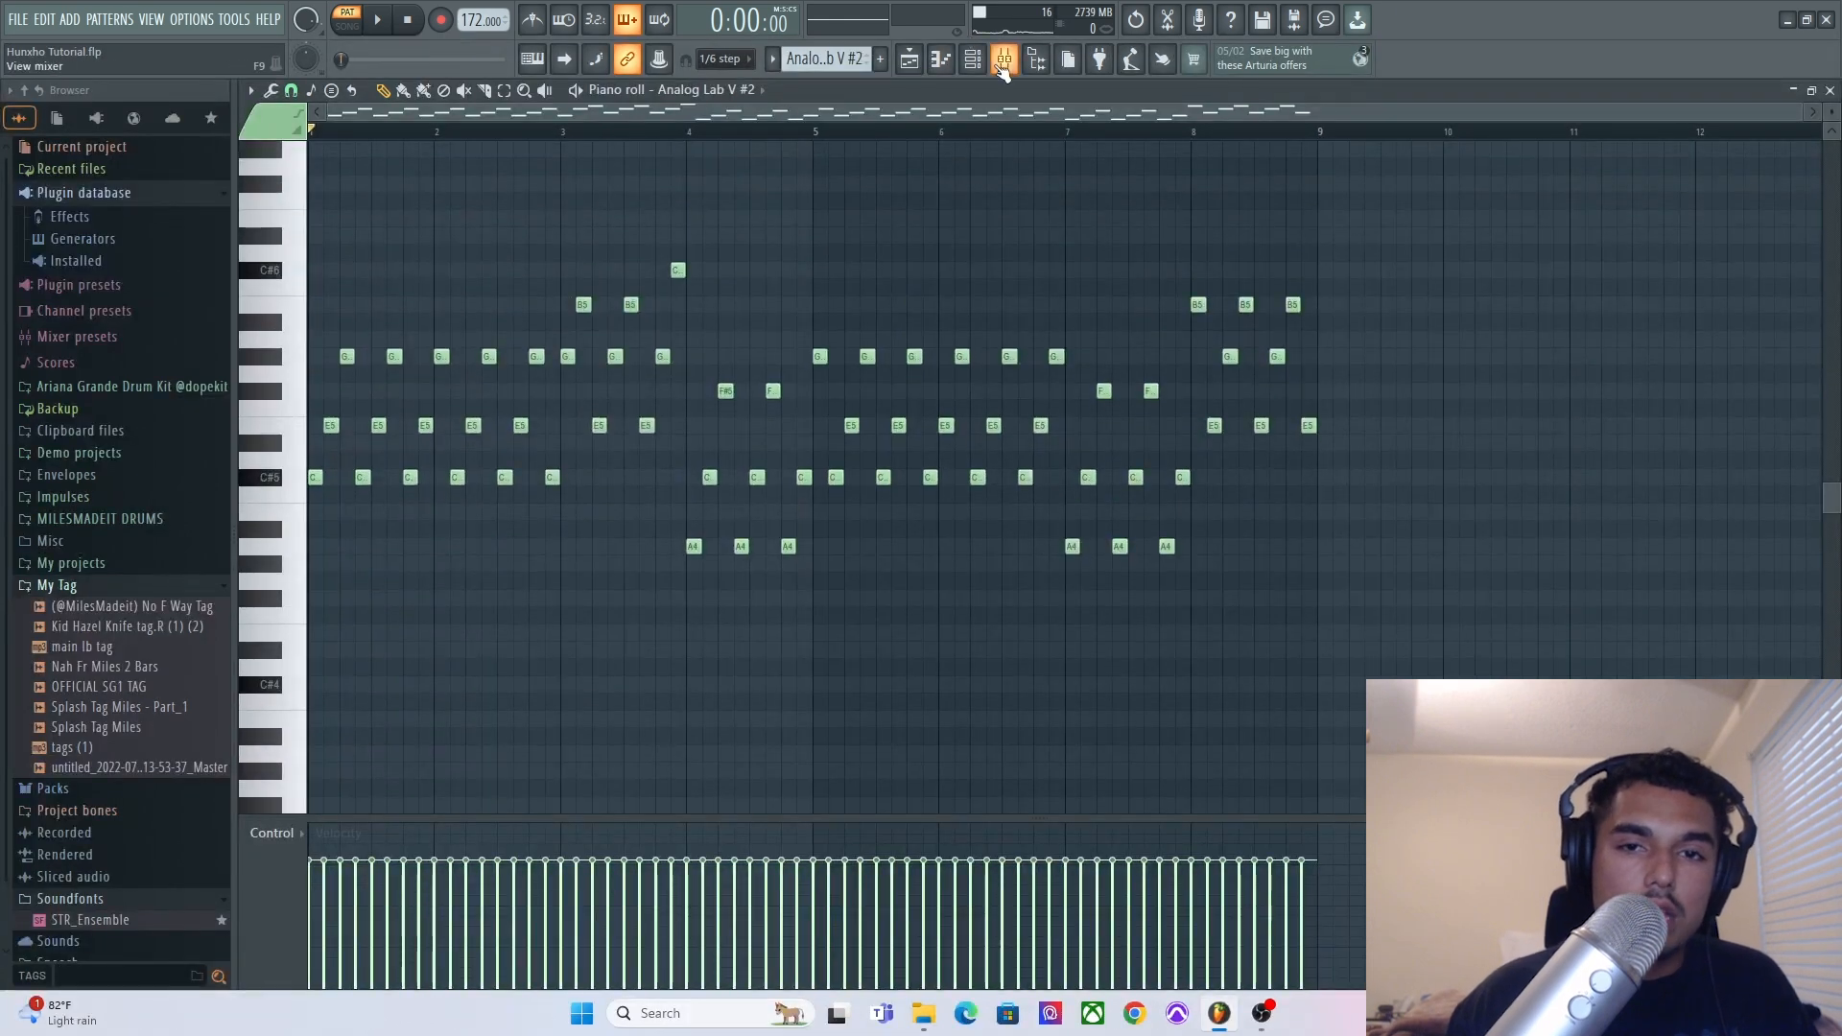
pyautogui.click(968, 69)
pyautogui.click(408, 344)
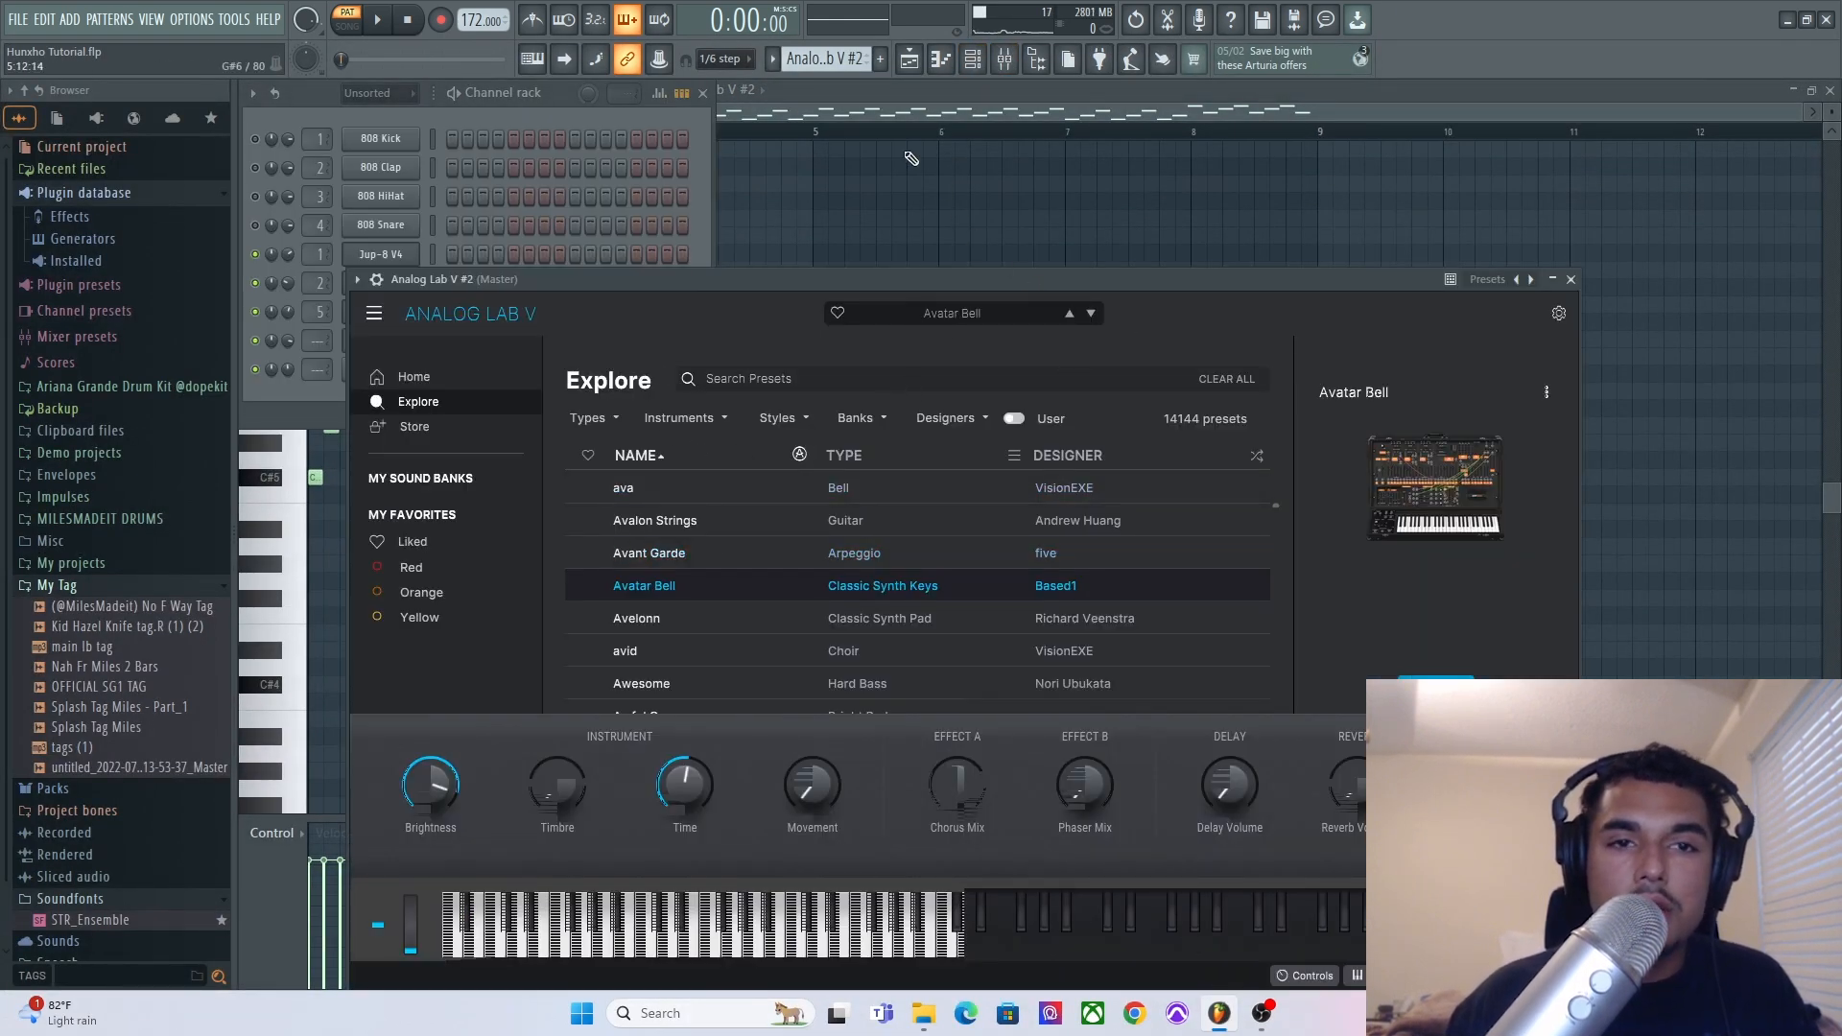
pyautogui.click(941, 185)
pyautogui.click(384, 19)
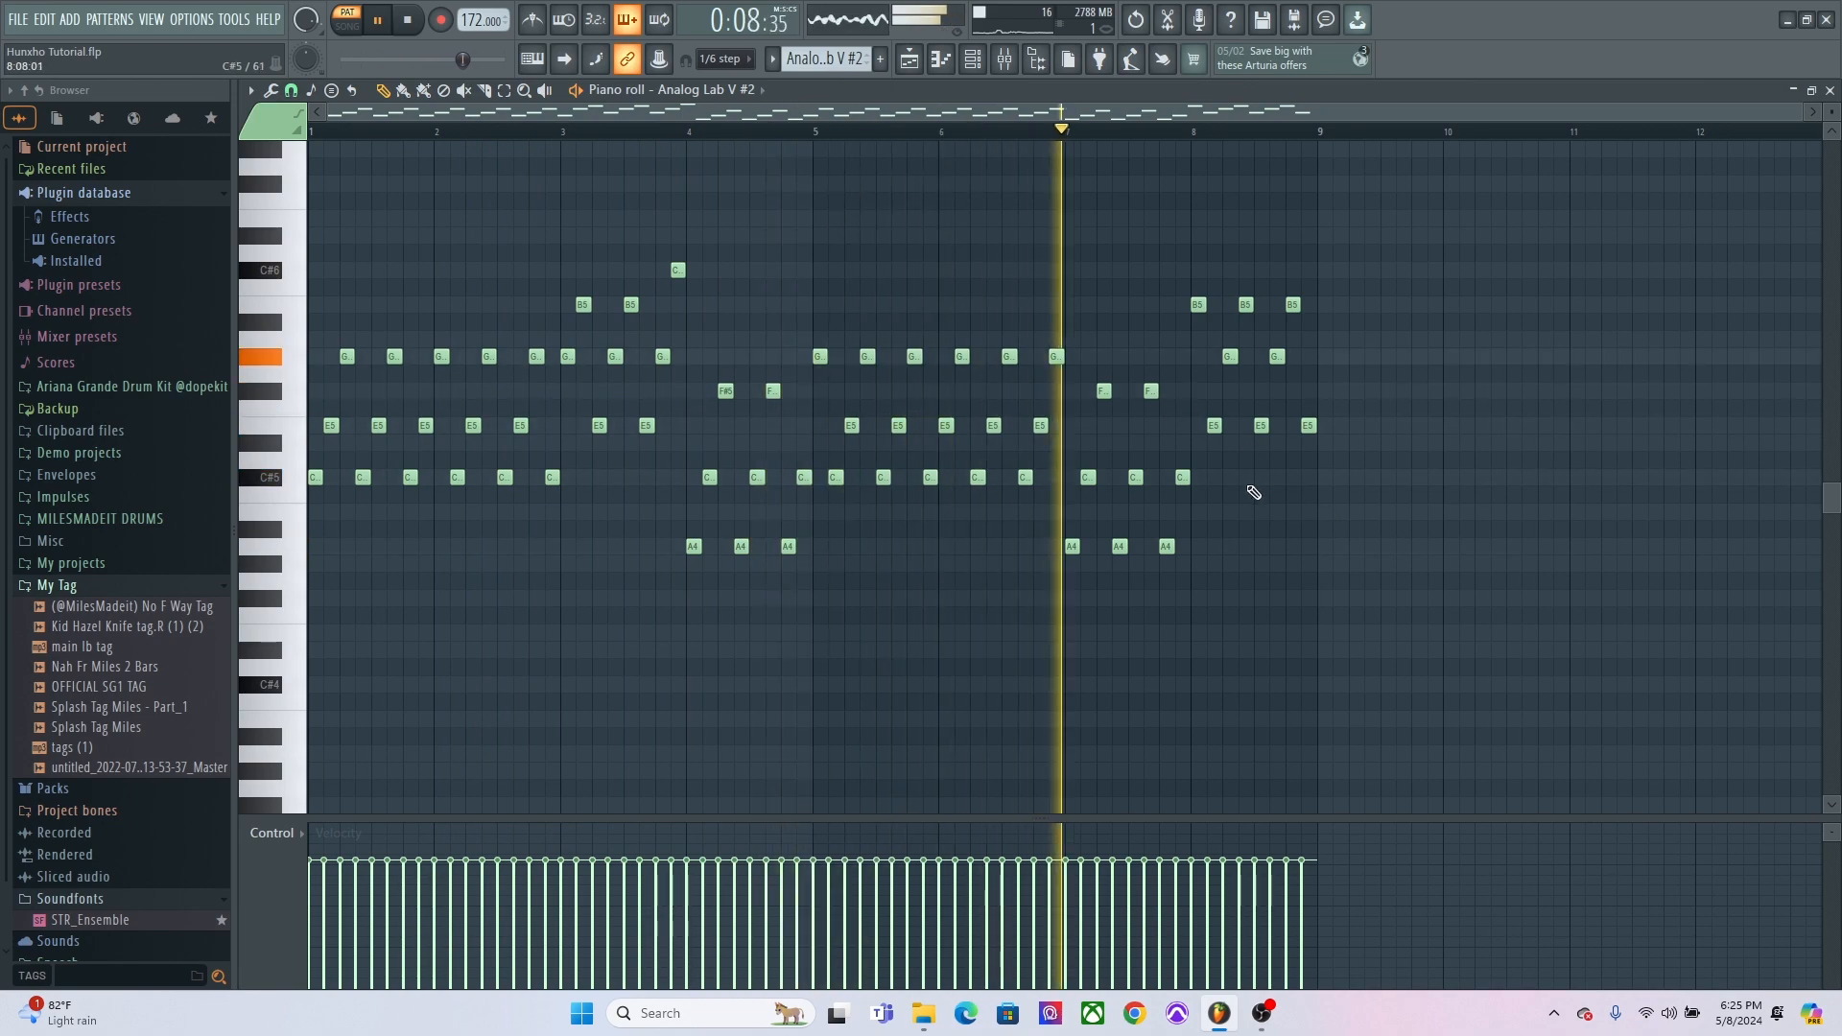
# Stop playback of the Analog Lab V #2 pattern in the piano roll.
pyautogui.scroll(4, 1281, 513)
pyautogui.scroll(-4, 1288, 516)
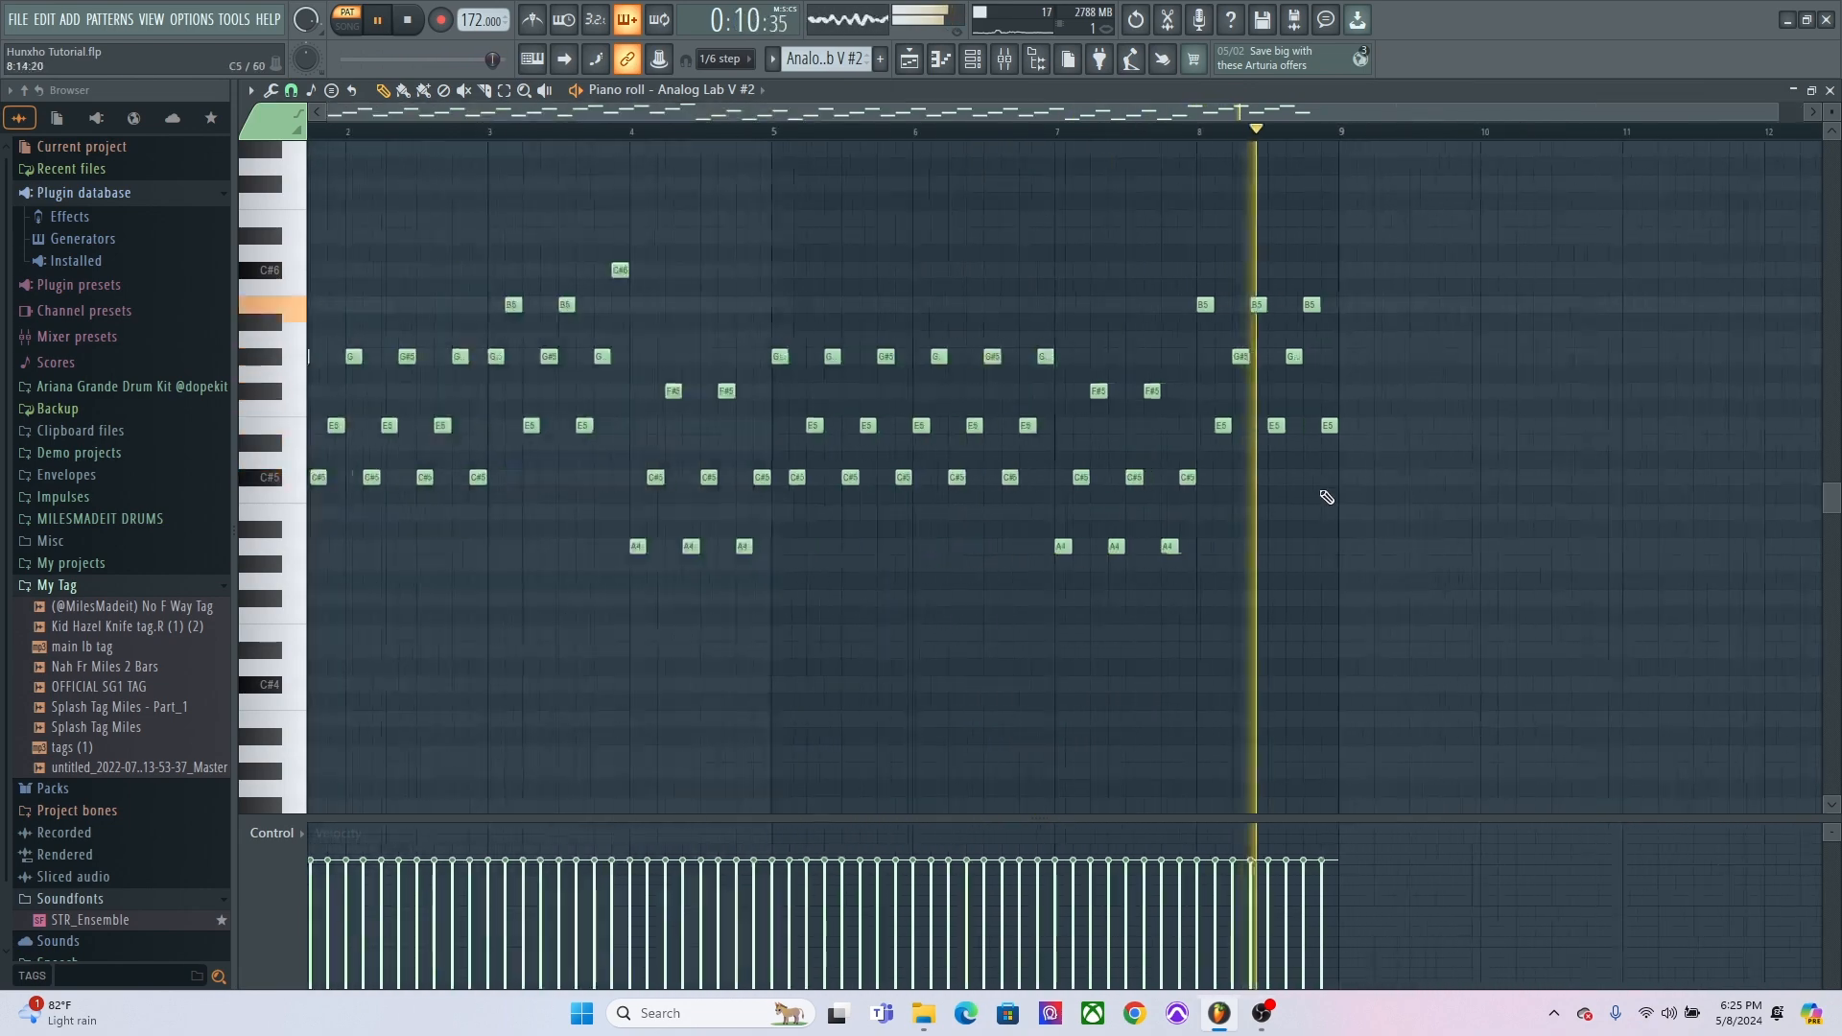
pyautogui.press('space')
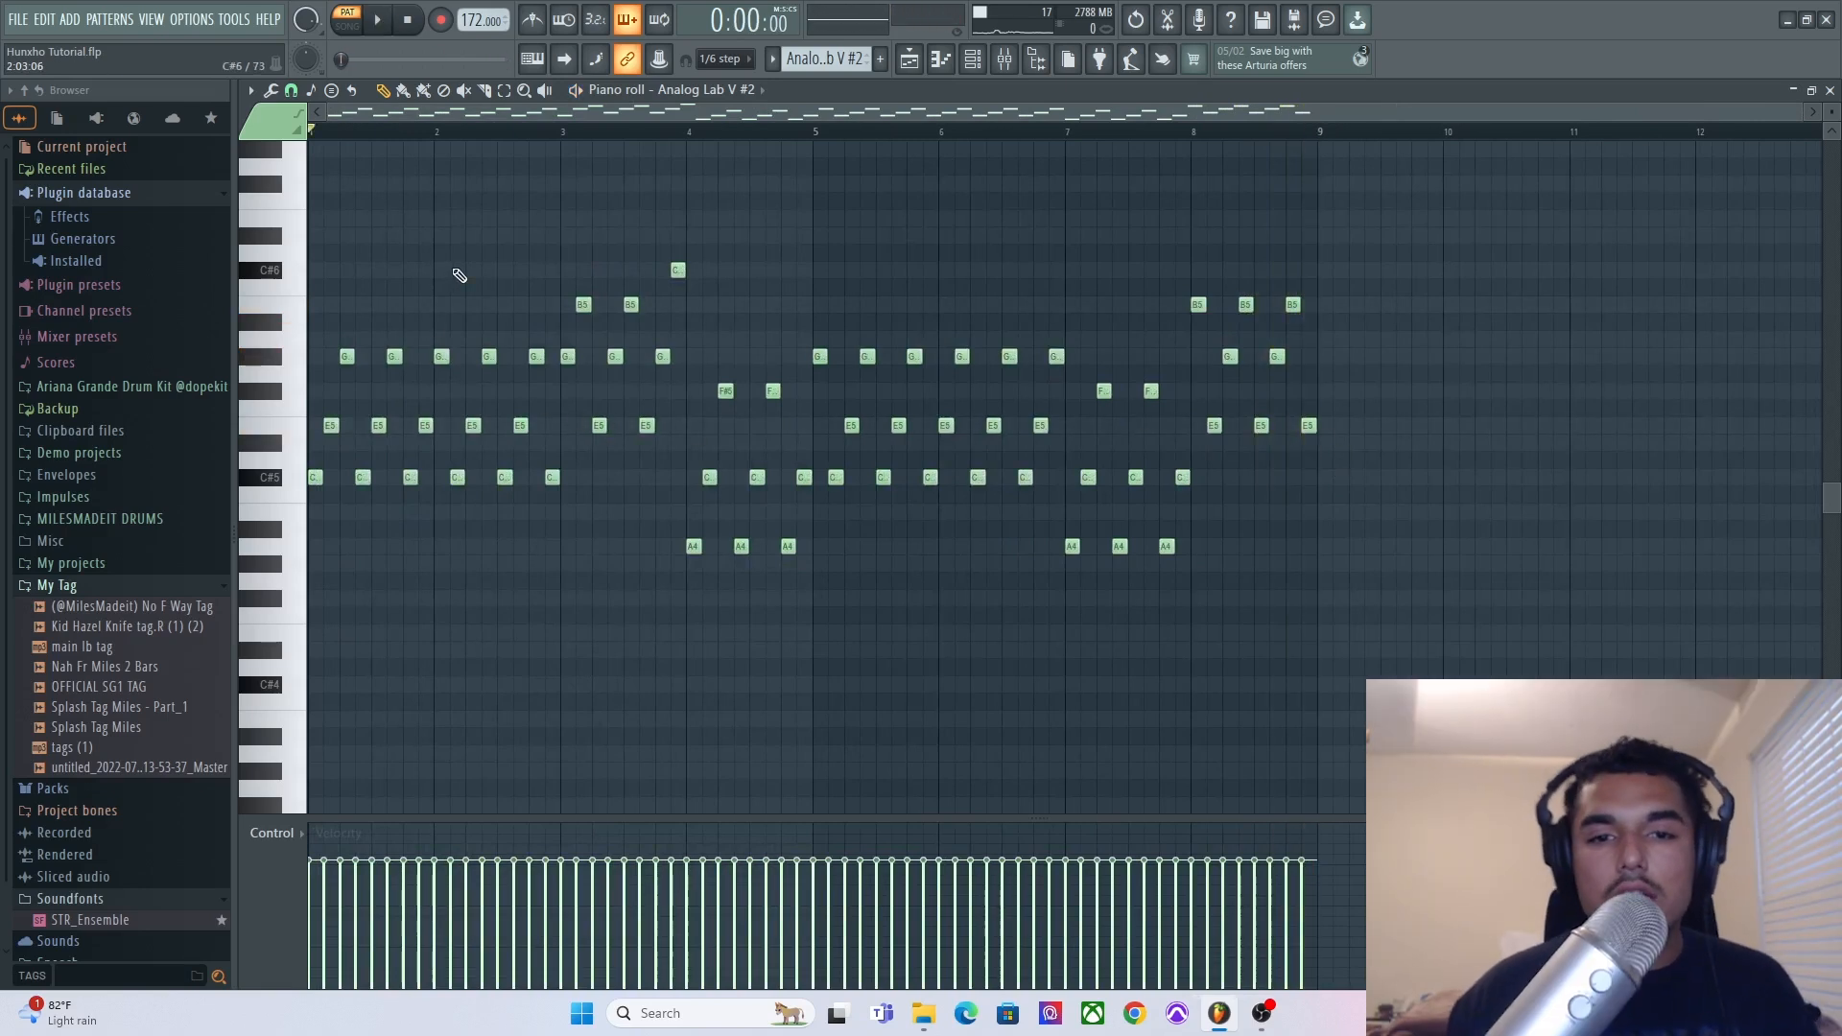
# Open the Jup-8 V4 pattern from the playlist in the piano roll and select all of its notes.
pyautogui.click(910, 60)
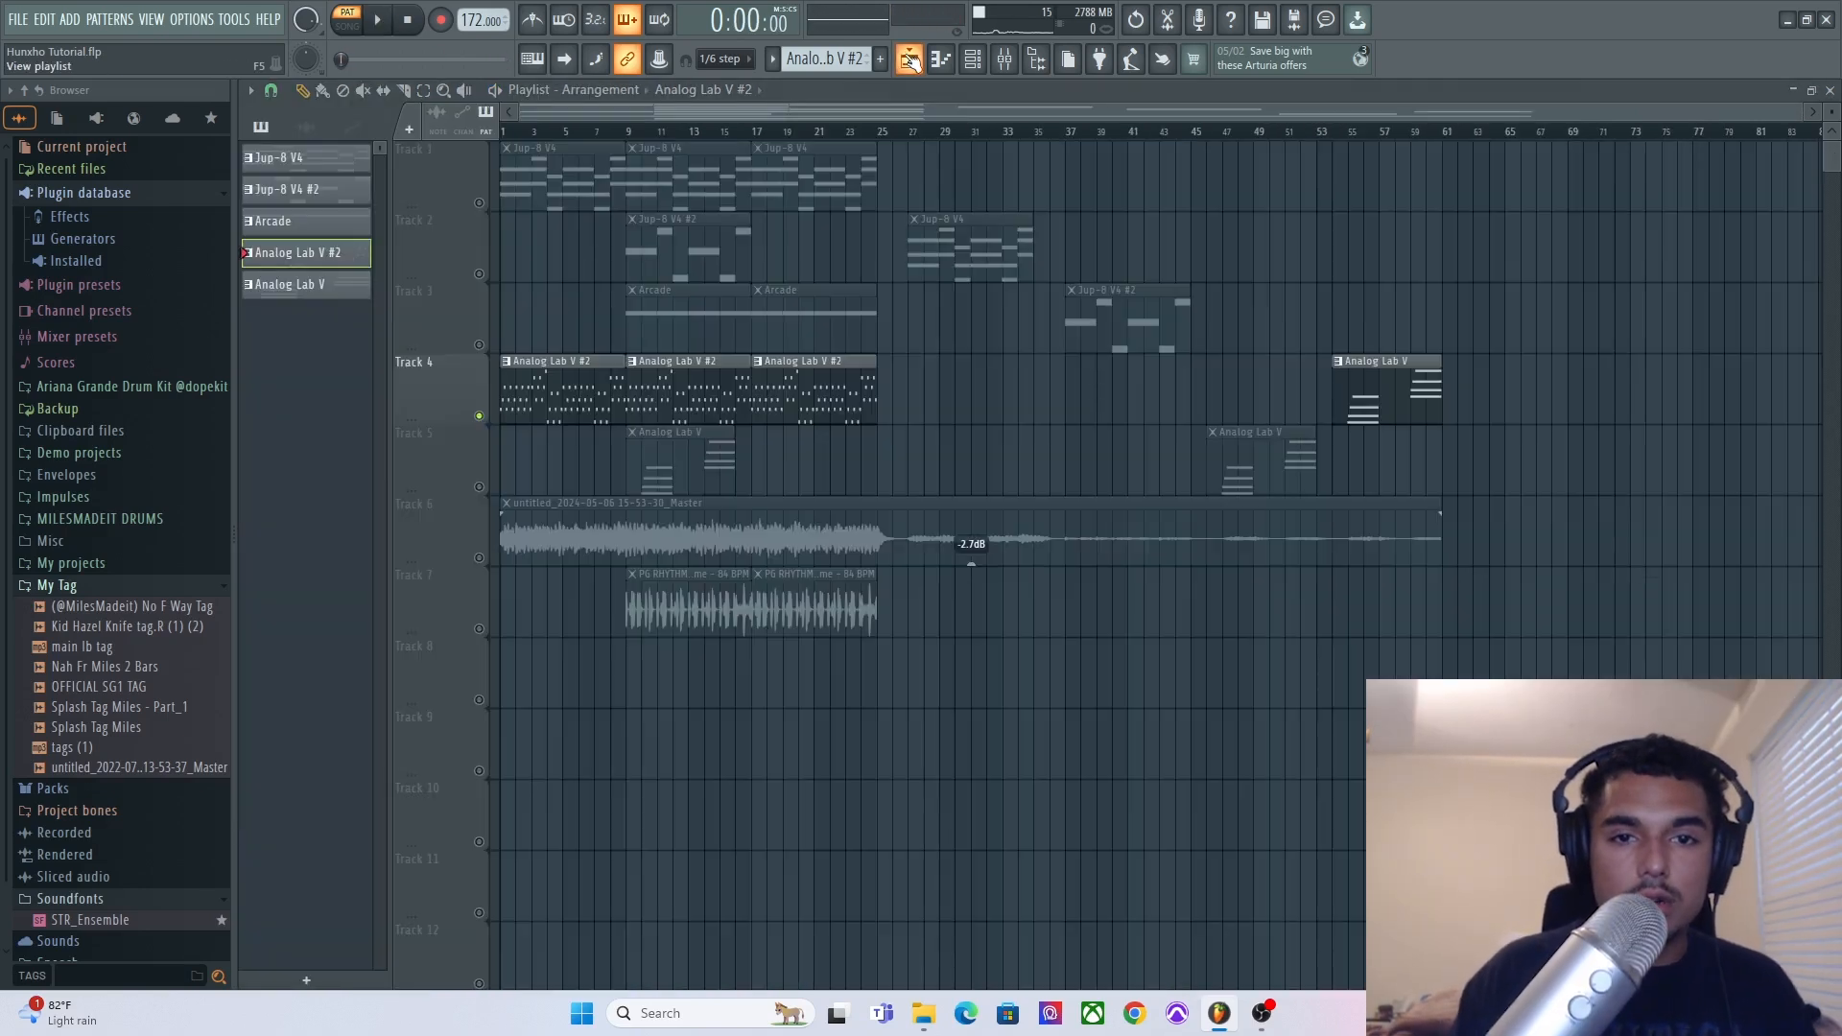
pyautogui.doubleClick(594, 169)
pyautogui.hscroll(-3, 589, 200)
pyautogui.hscroll(-2, 587, 205)
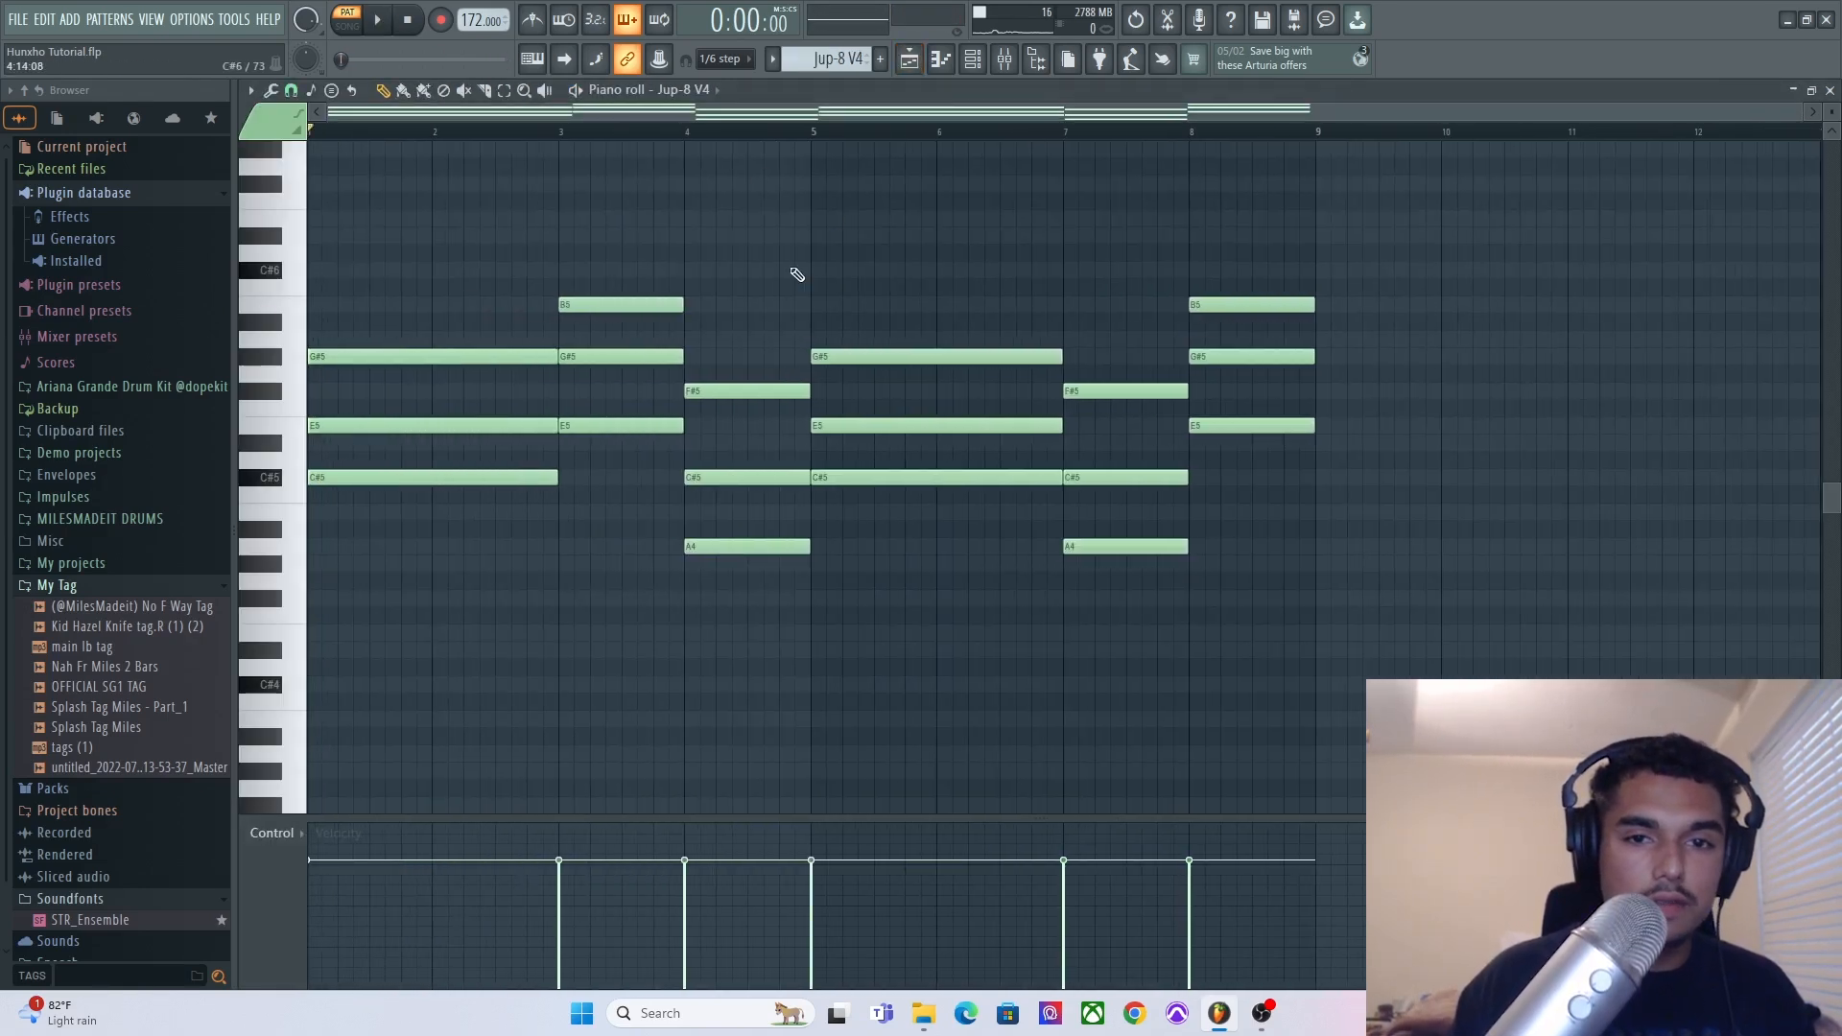
pyautogui.moveTo(1332, 246); pyautogui.dragTo(414, 587)
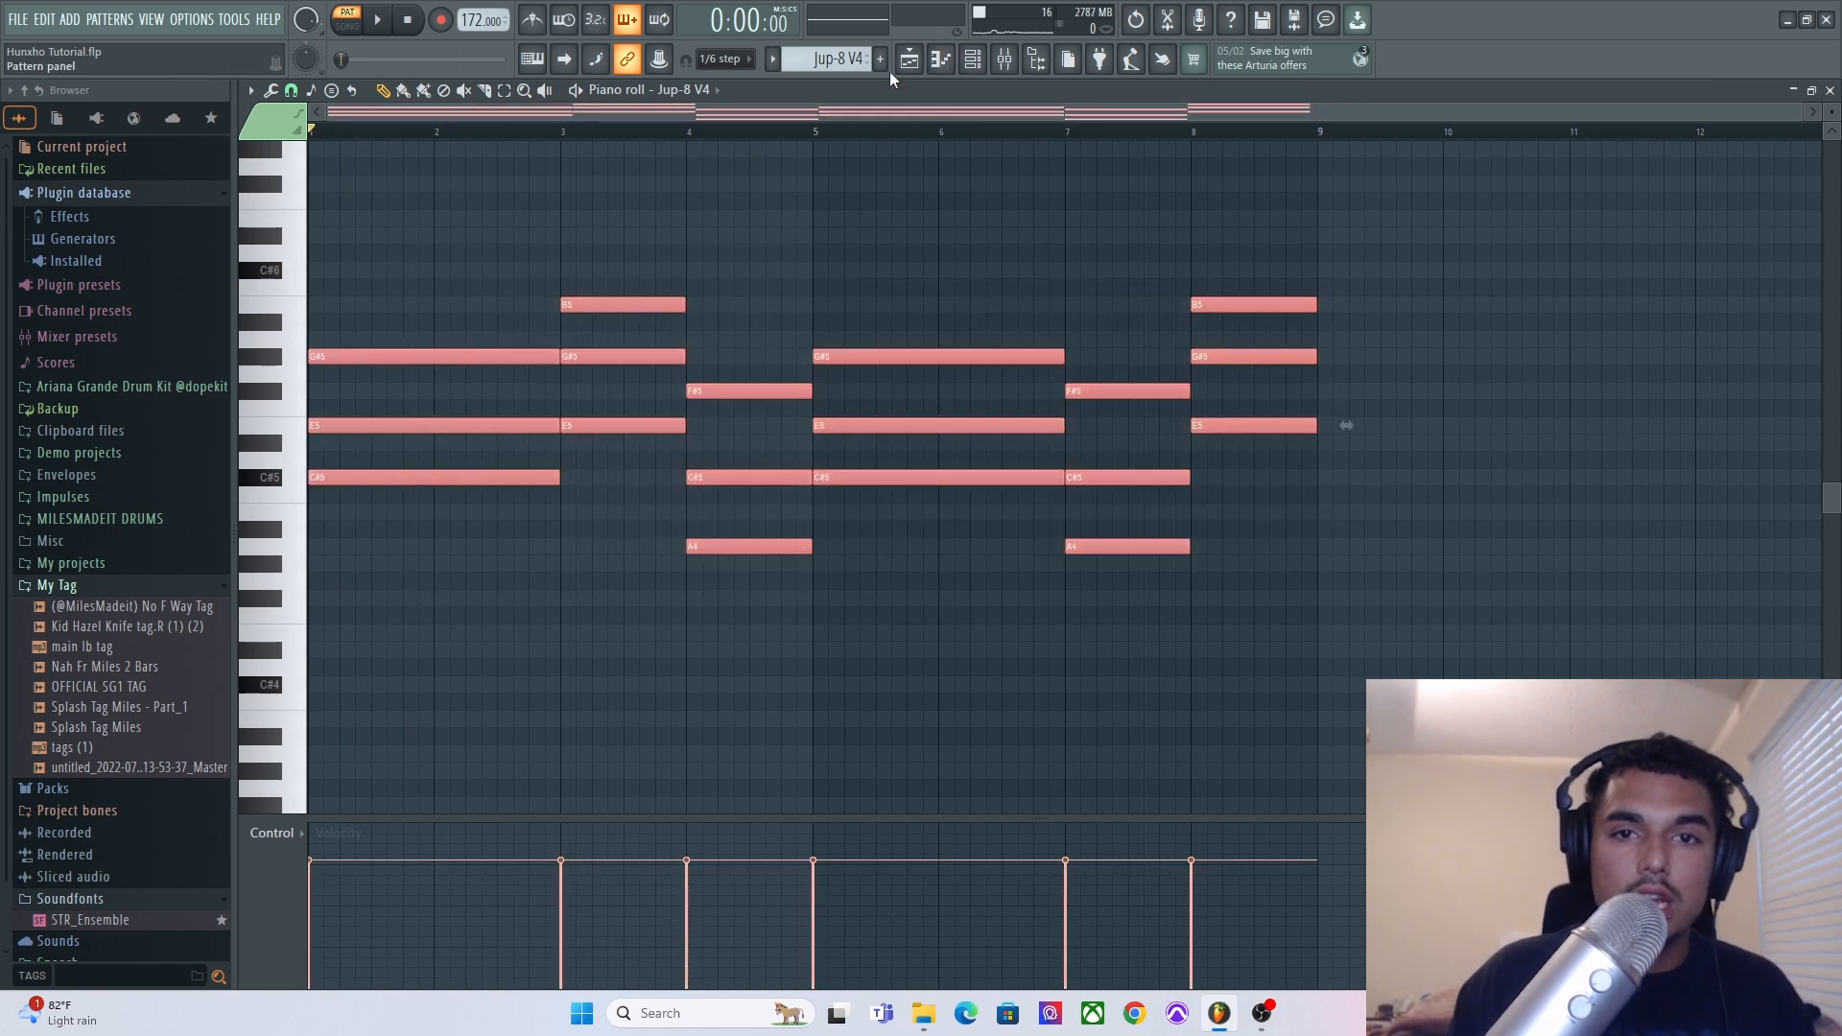
# Return to the playlist and reopen the Analog Lab V #2 pattern in the piano roll.
pyautogui.click(906, 59)
pyautogui.doubleClick(548, 381)
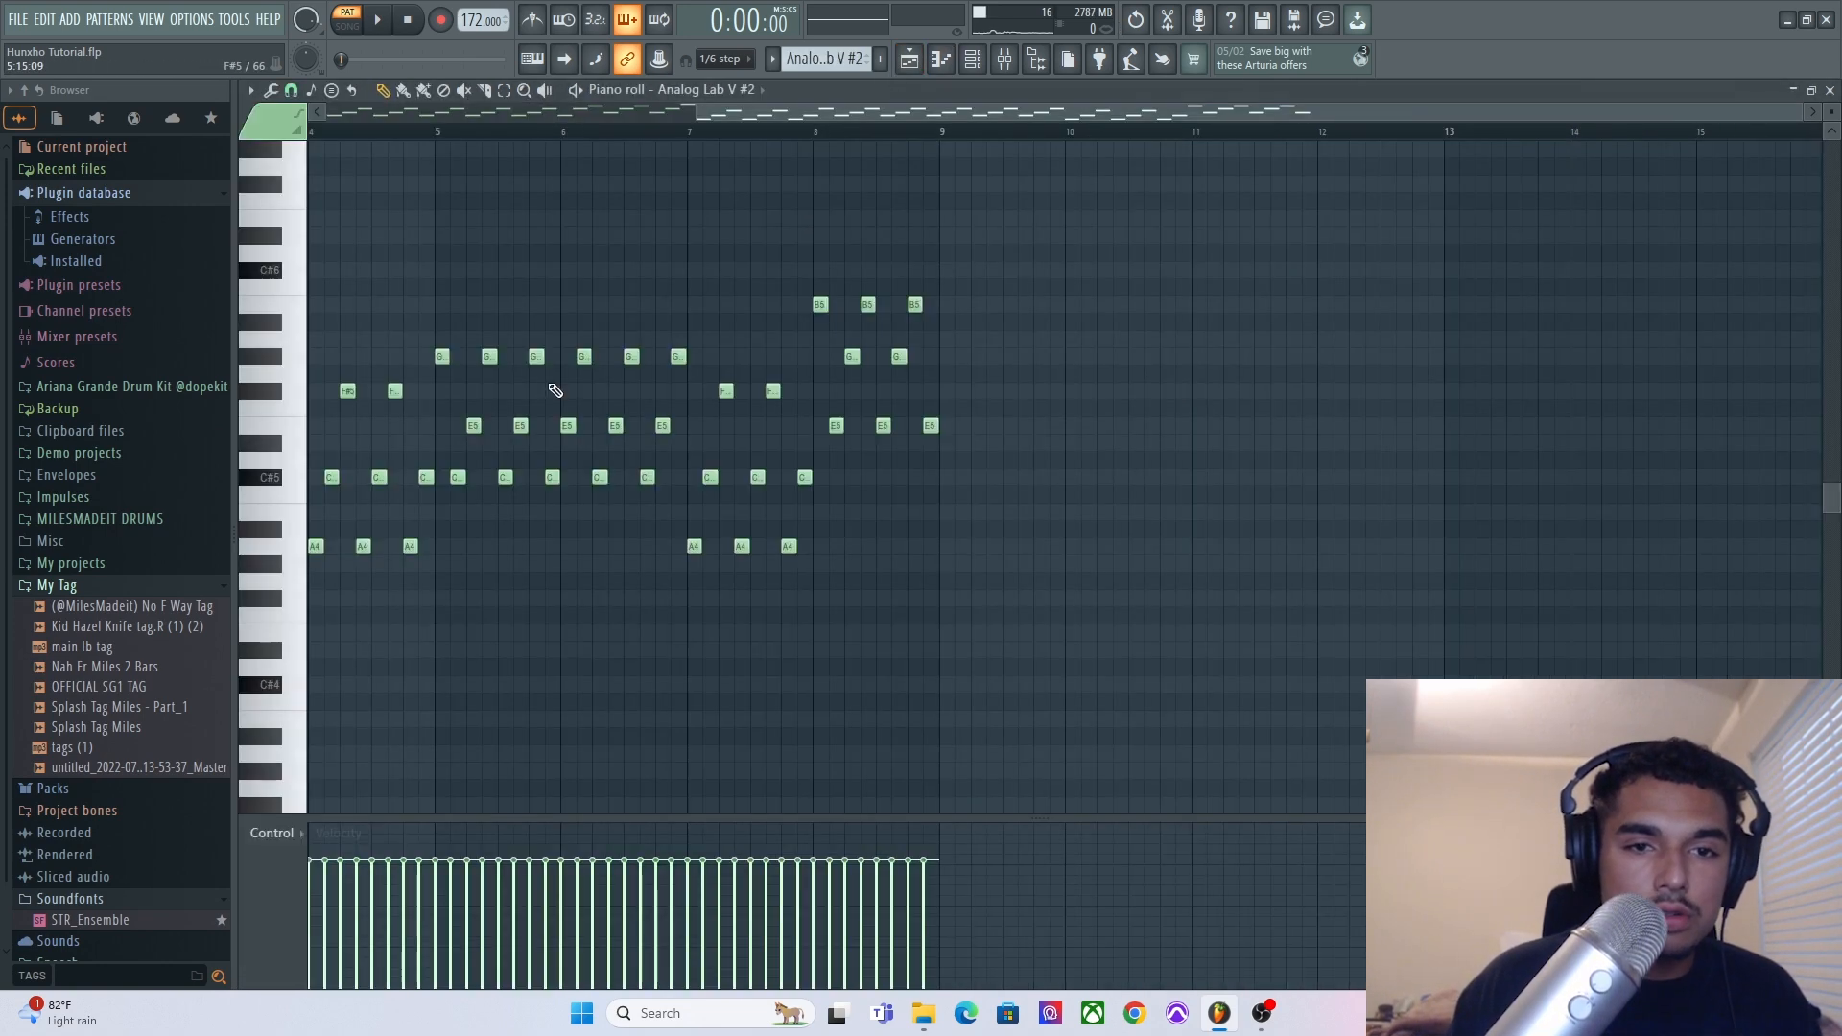
pyautogui.hscroll(-2, 528, 355)
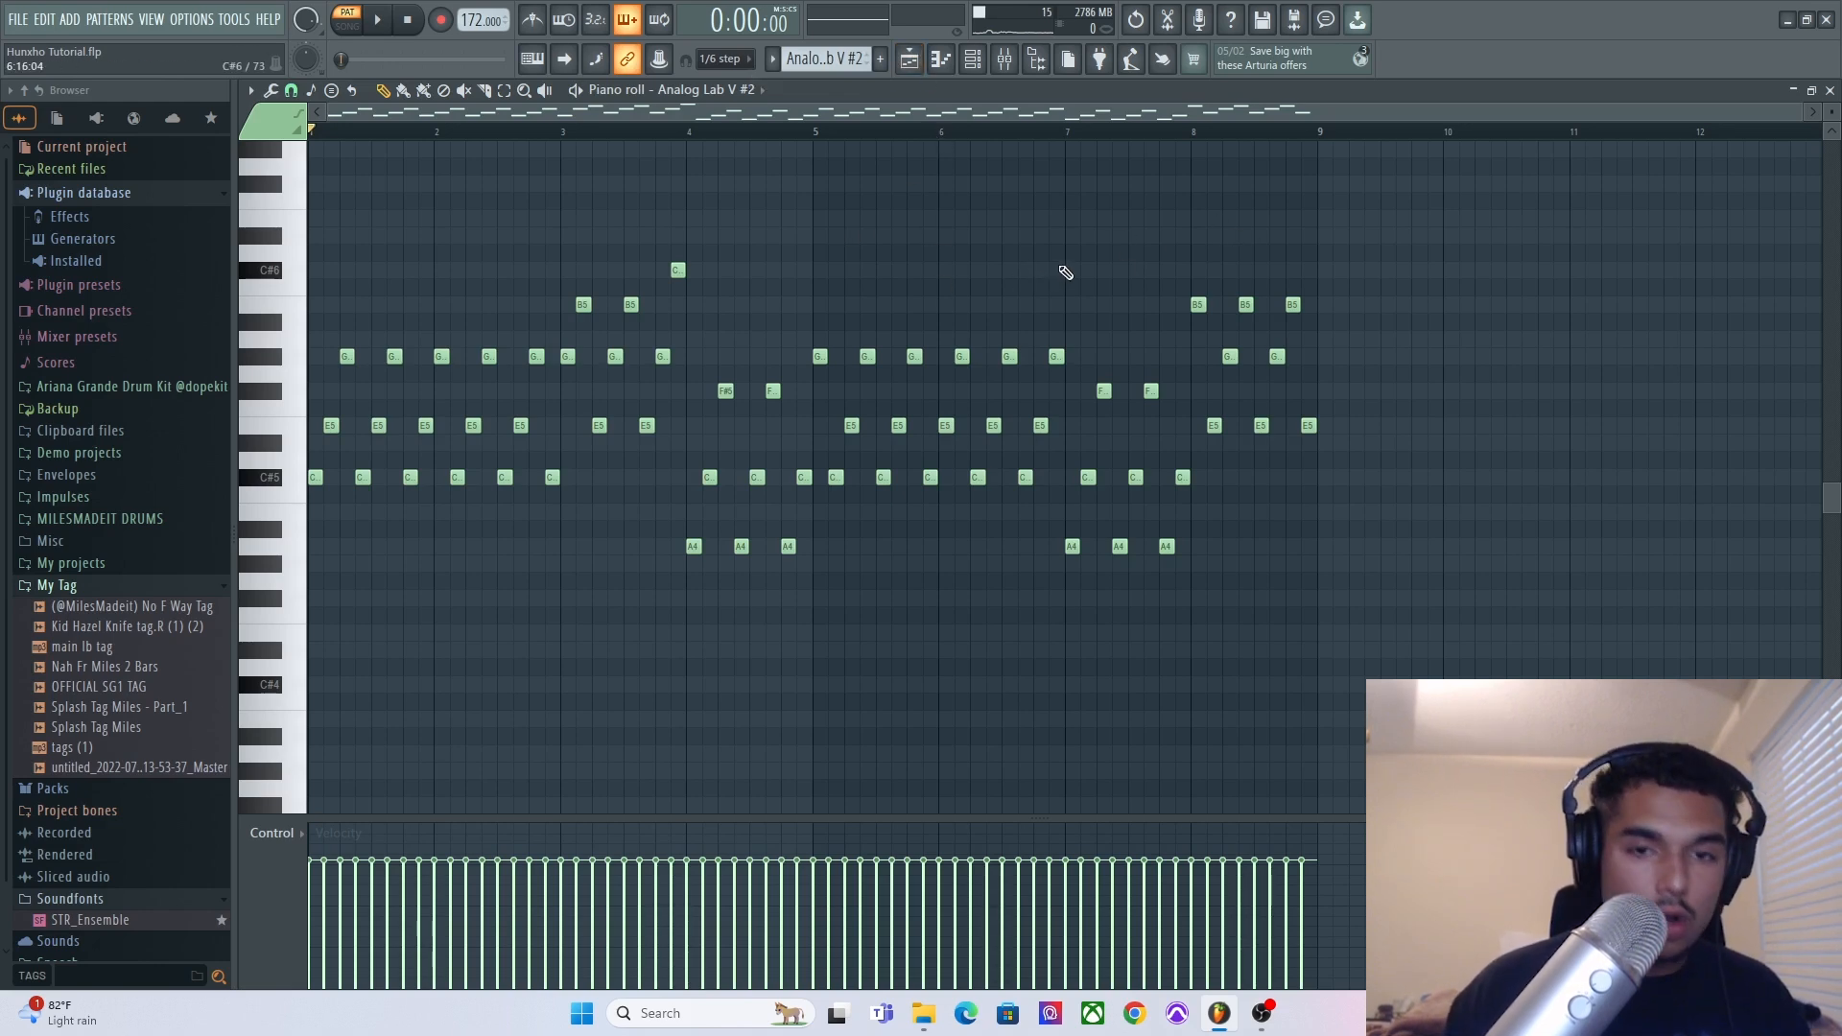
# Open the piano roll arpeggiator for the pattern, inspect its options, and close it without applying.
pyautogui.hotkey('alt', 'a')
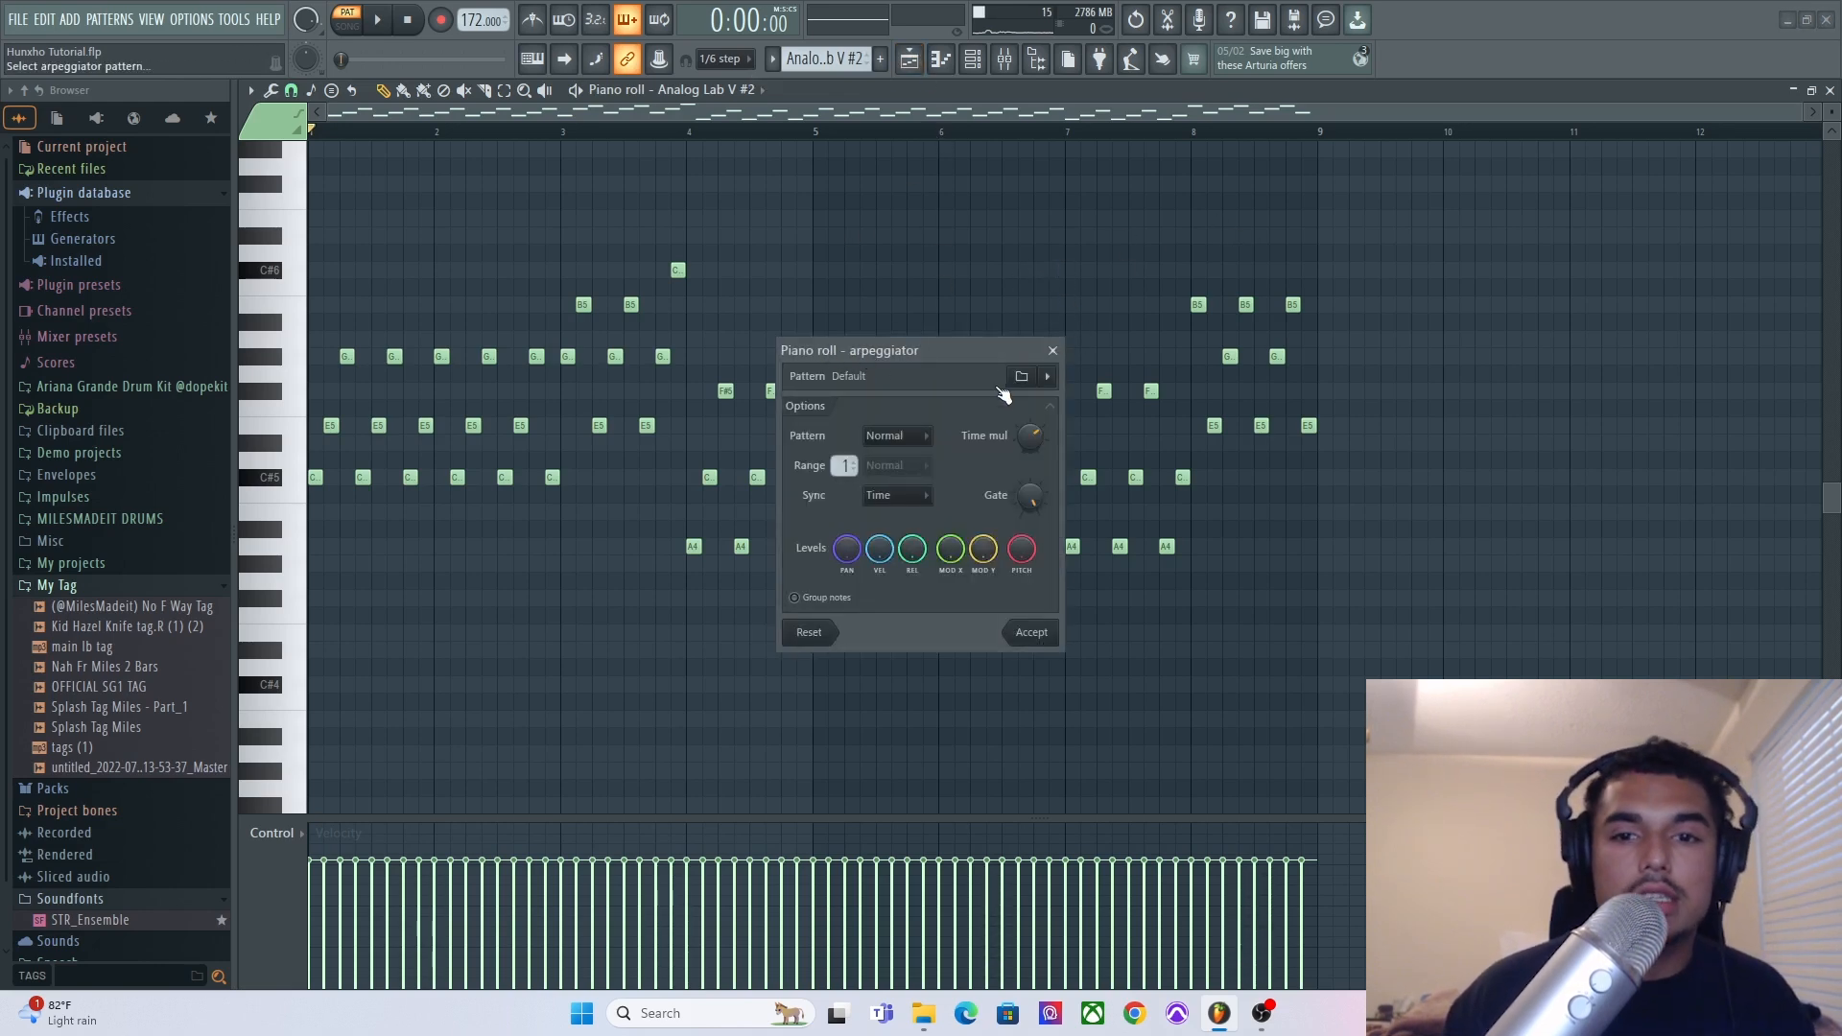
pyautogui.moveTo(1023, 353); pyautogui.dragTo(1033, 294)
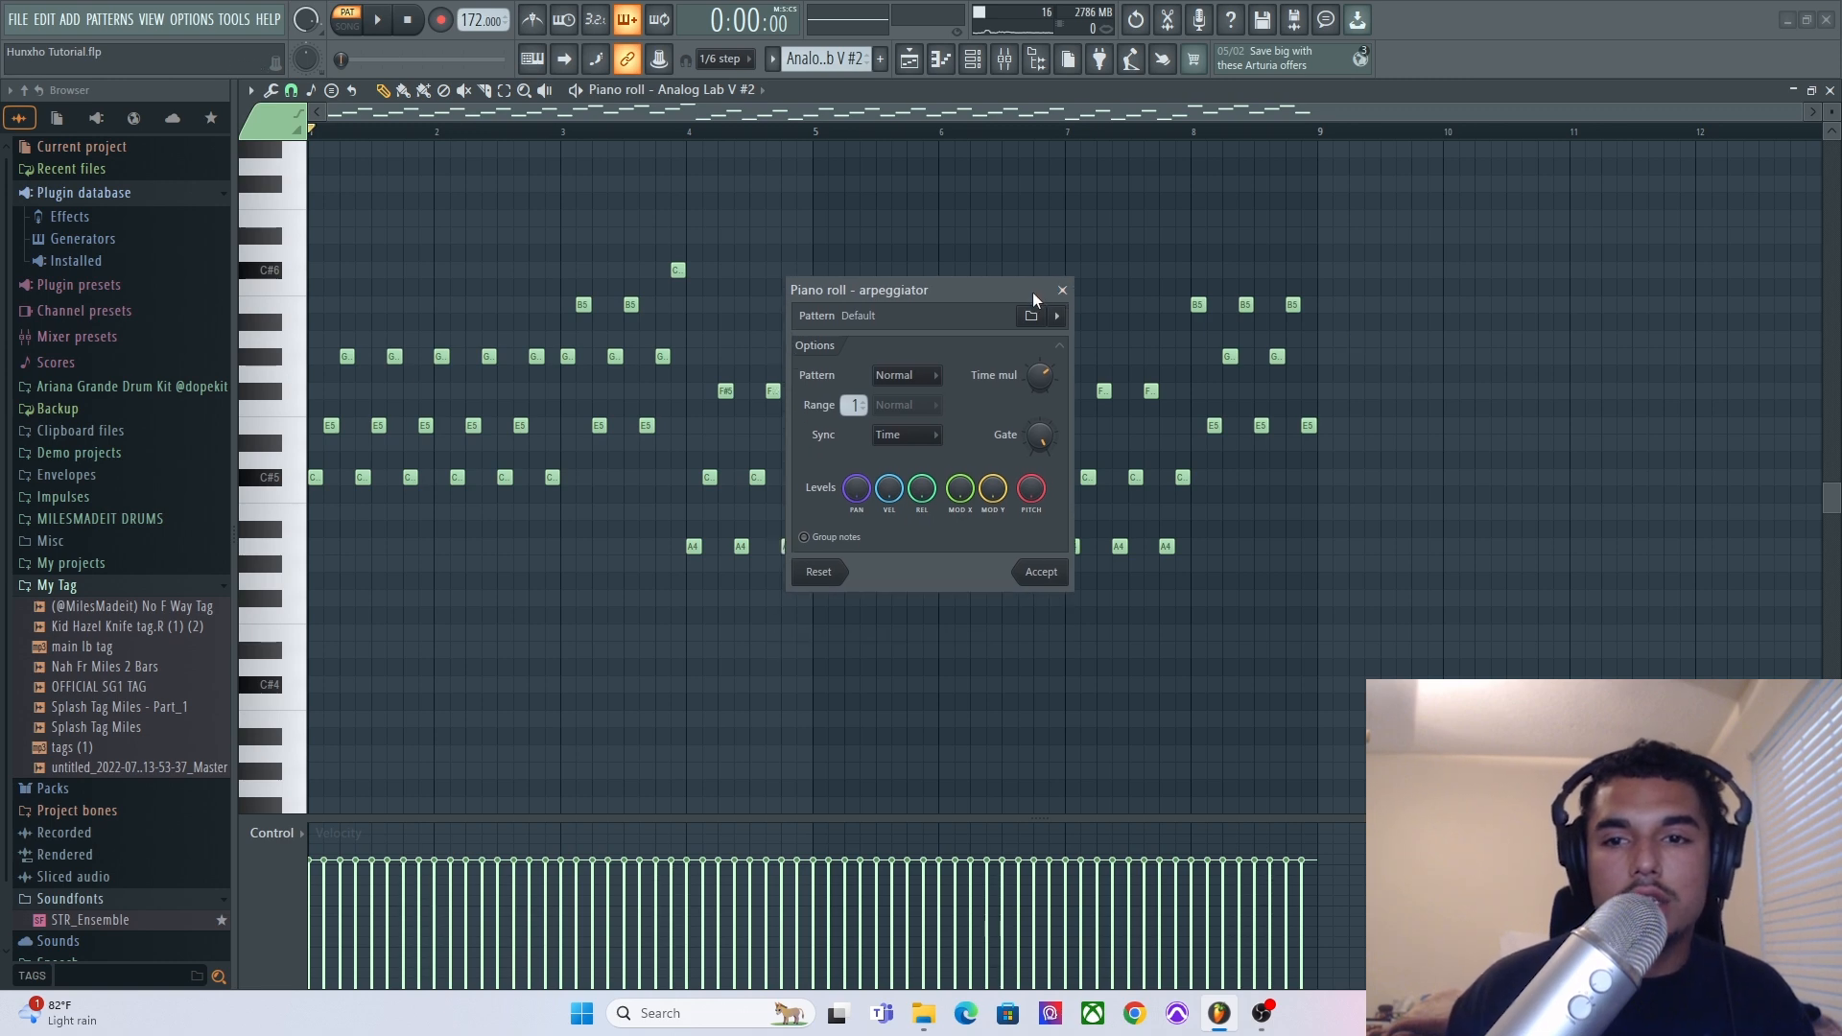
pyautogui.moveTo(1037, 363)
pyautogui.mouseDown()
pyautogui.moveTo(1037, 403)
pyautogui.moveTo(1037, 384)
pyautogui.mouseUp()
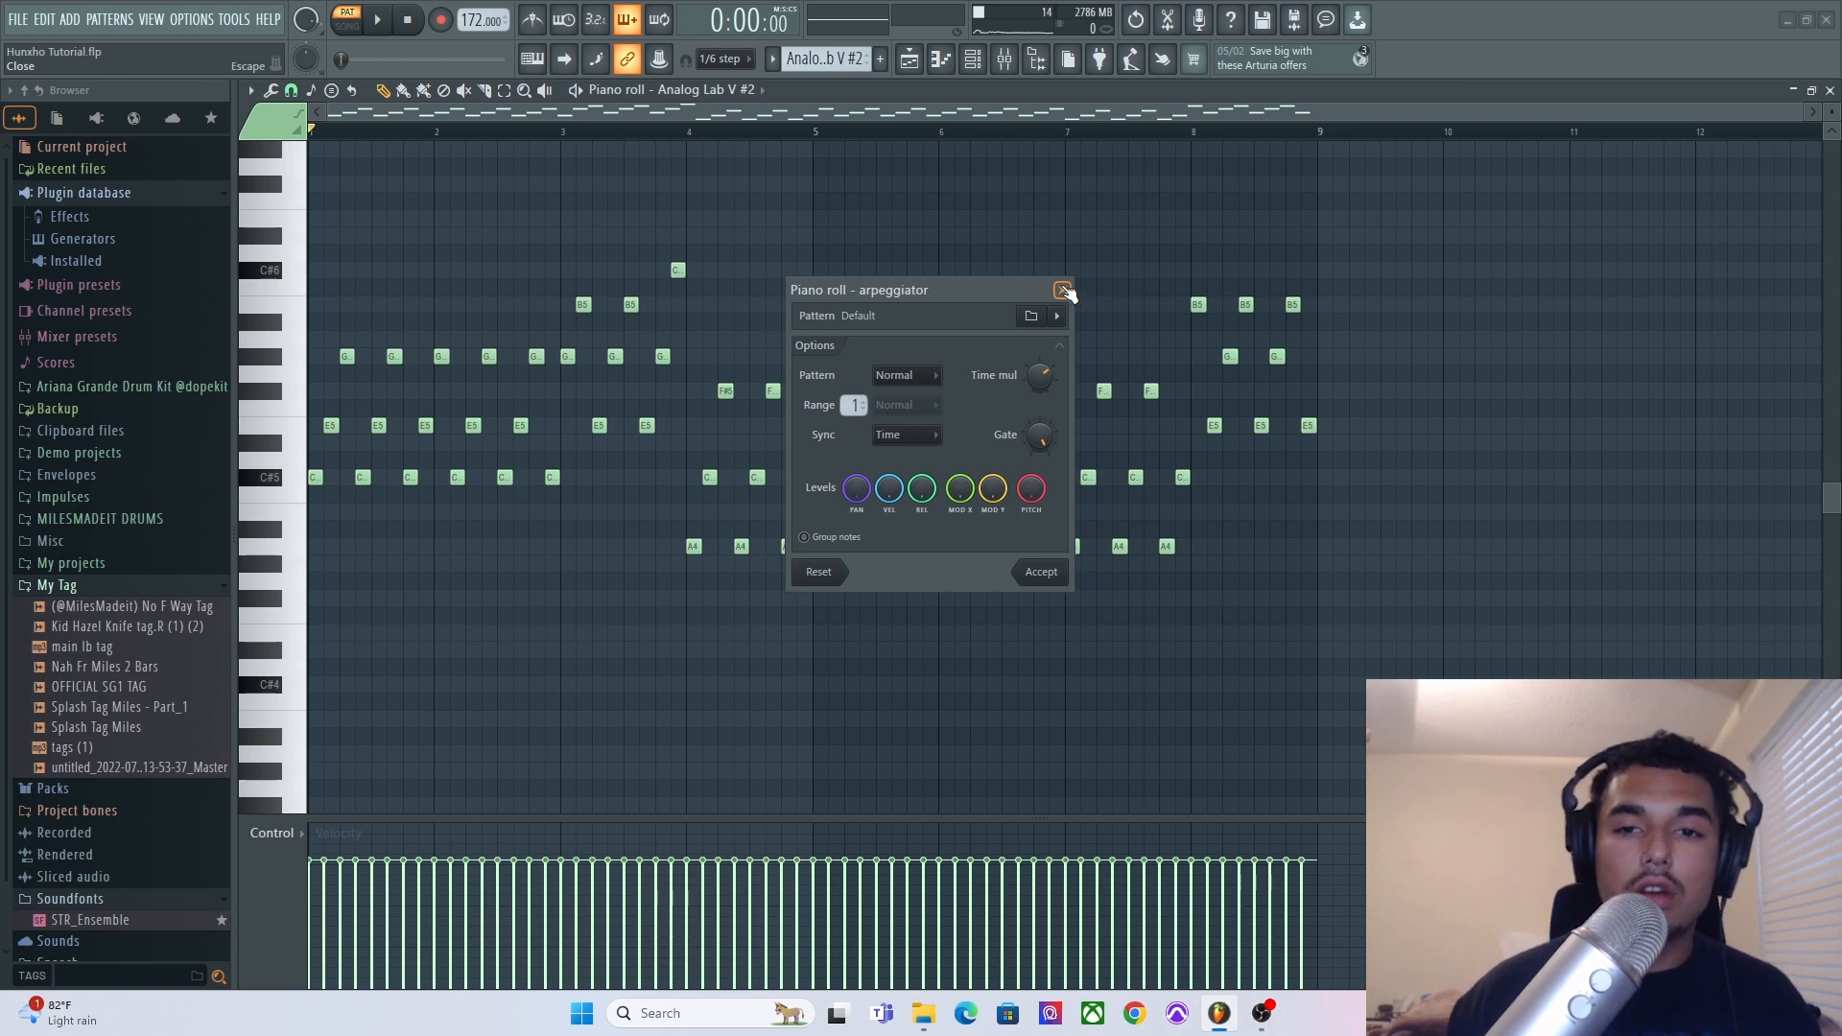
pyautogui.click(1063, 290)
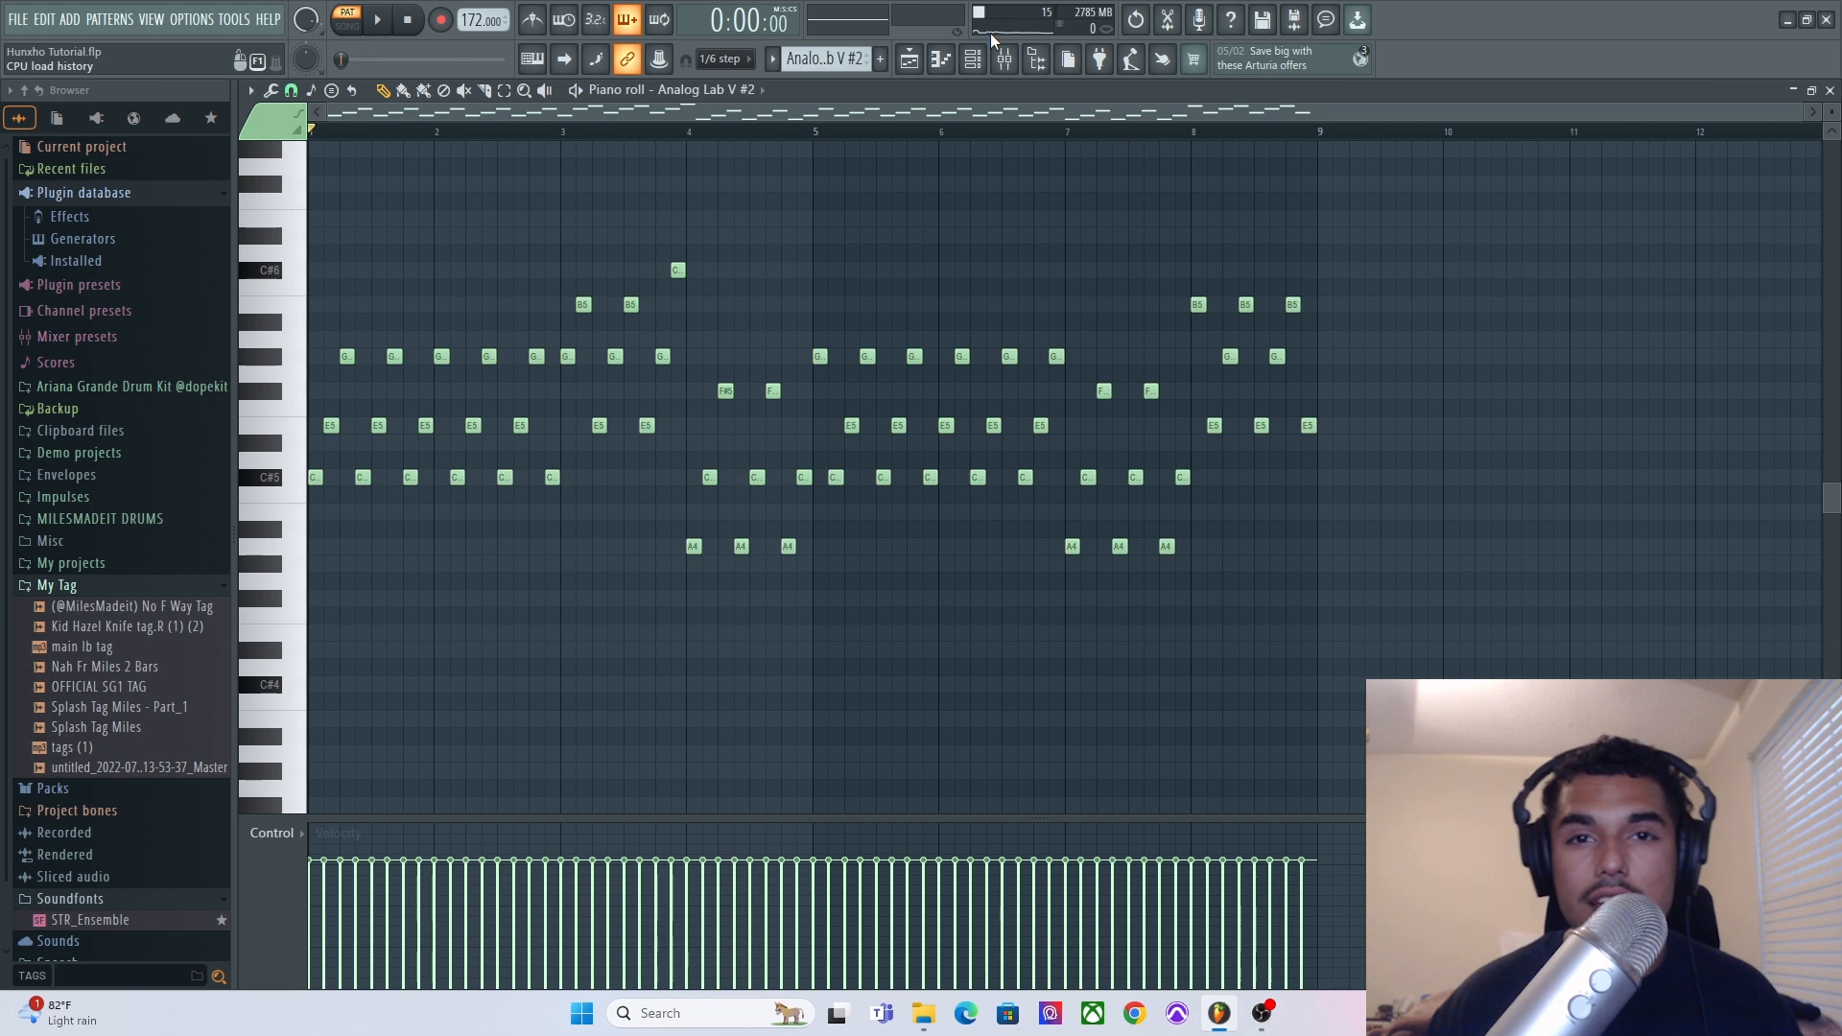
pyautogui.moveTo(1379, 210); pyautogui.dragTo(84, 631)
pyautogui.keyDown('ctrl'); pyautogui.click(1048, 534); pyautogui.keyUp('ctrl')
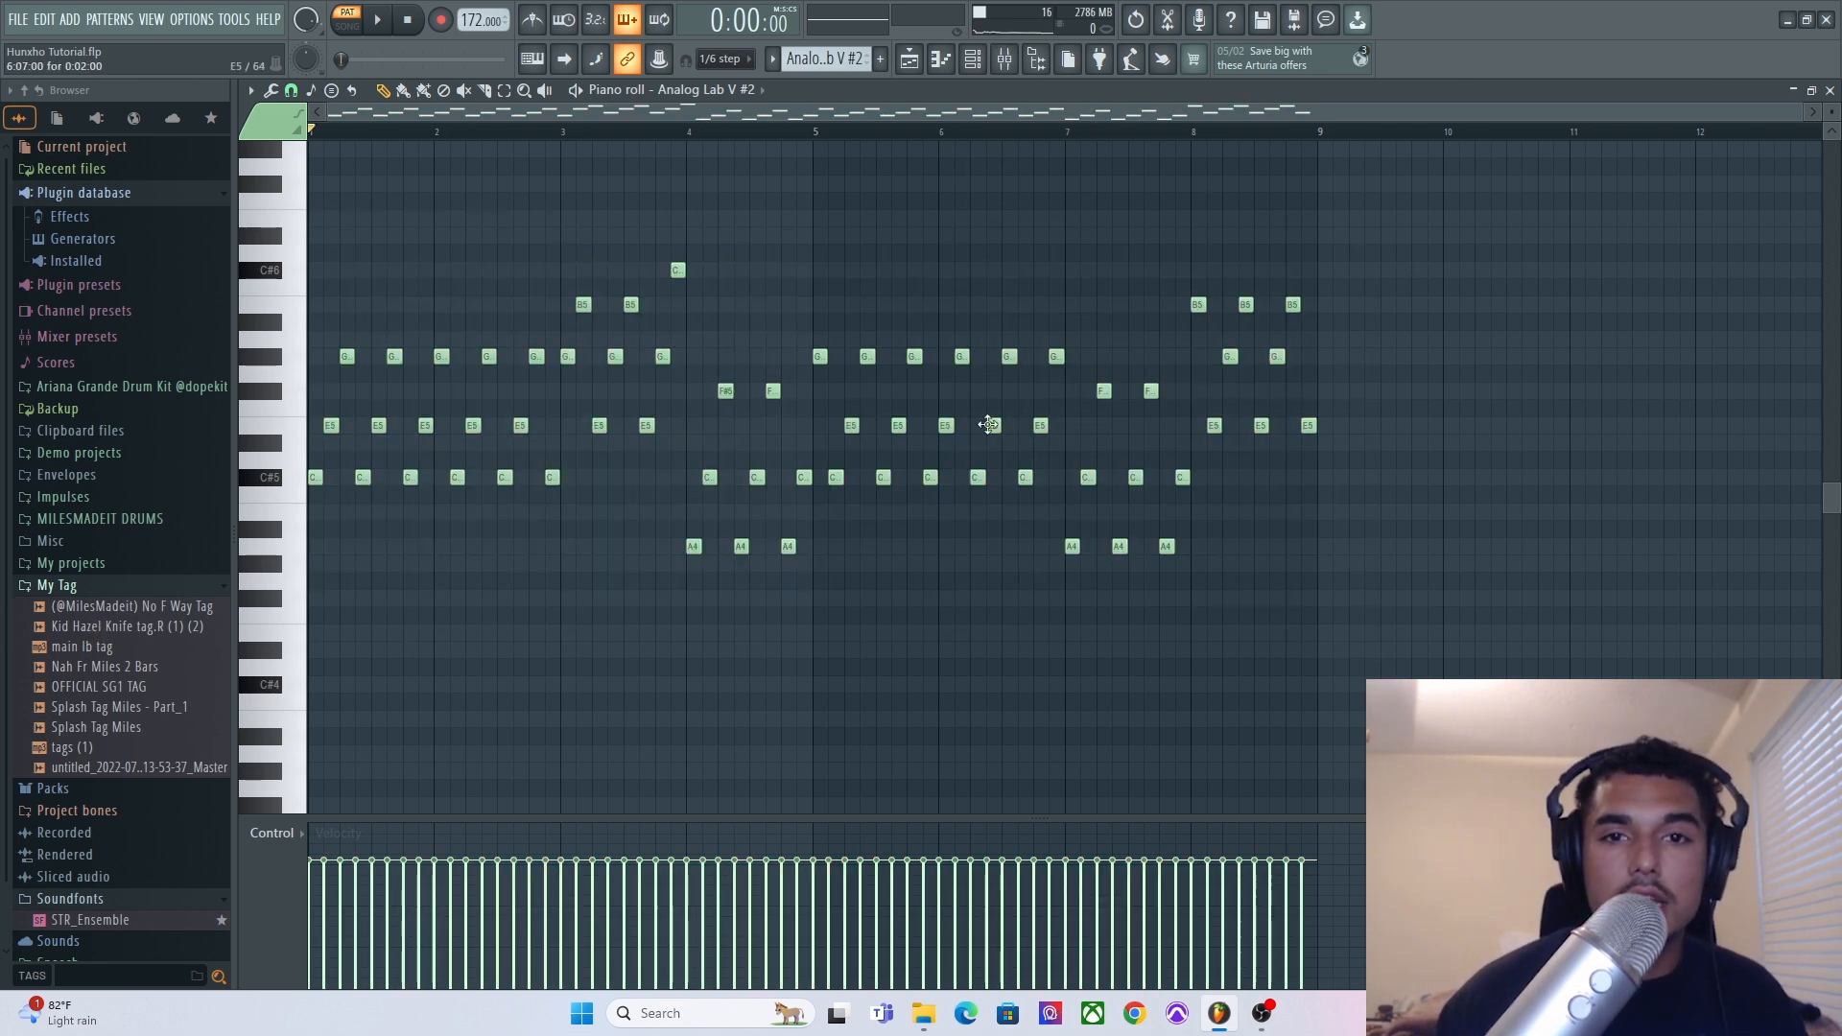
# Switch to the playlist and unmute tracks 3, 2 and 1.
pyautogui.click(909, 65)
pyautogui.click(480, 344)
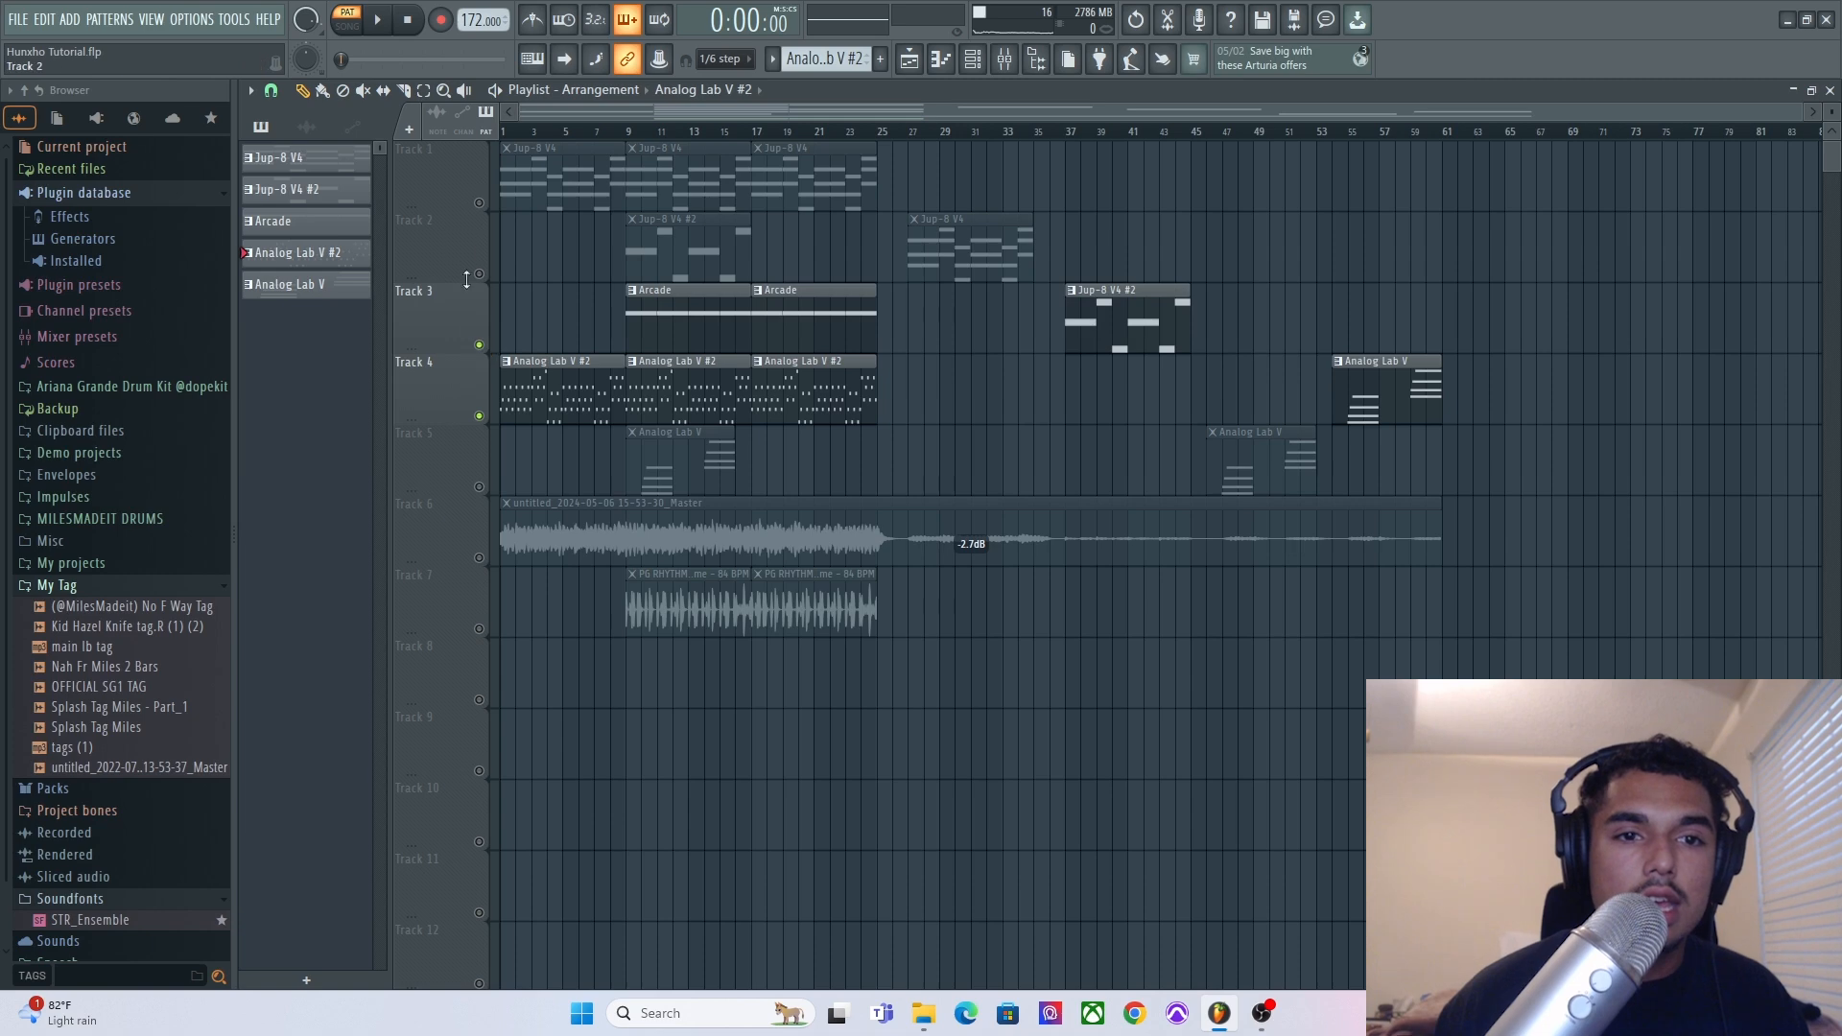
pyautogui.click(481, 275)
pyautogui.click(481, 205)
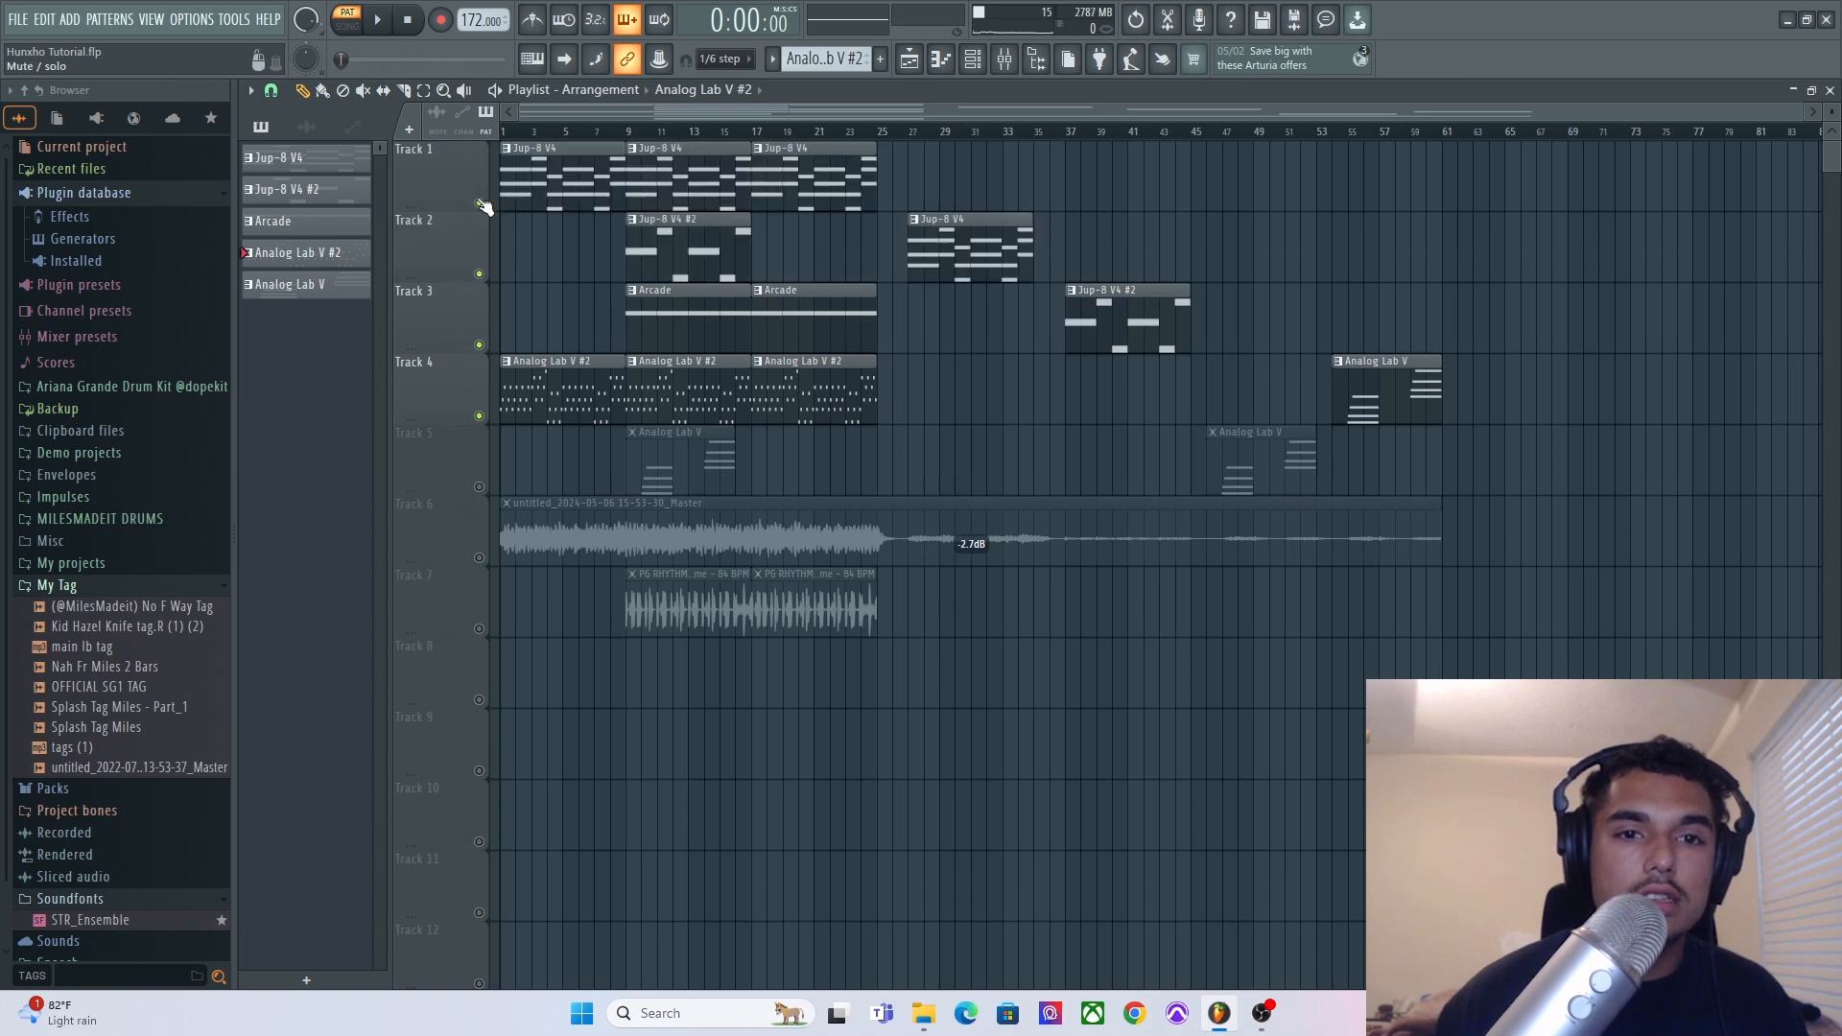
# Play the arrangement from bar 9 and stop it.
pyautogui.click(635, 134)
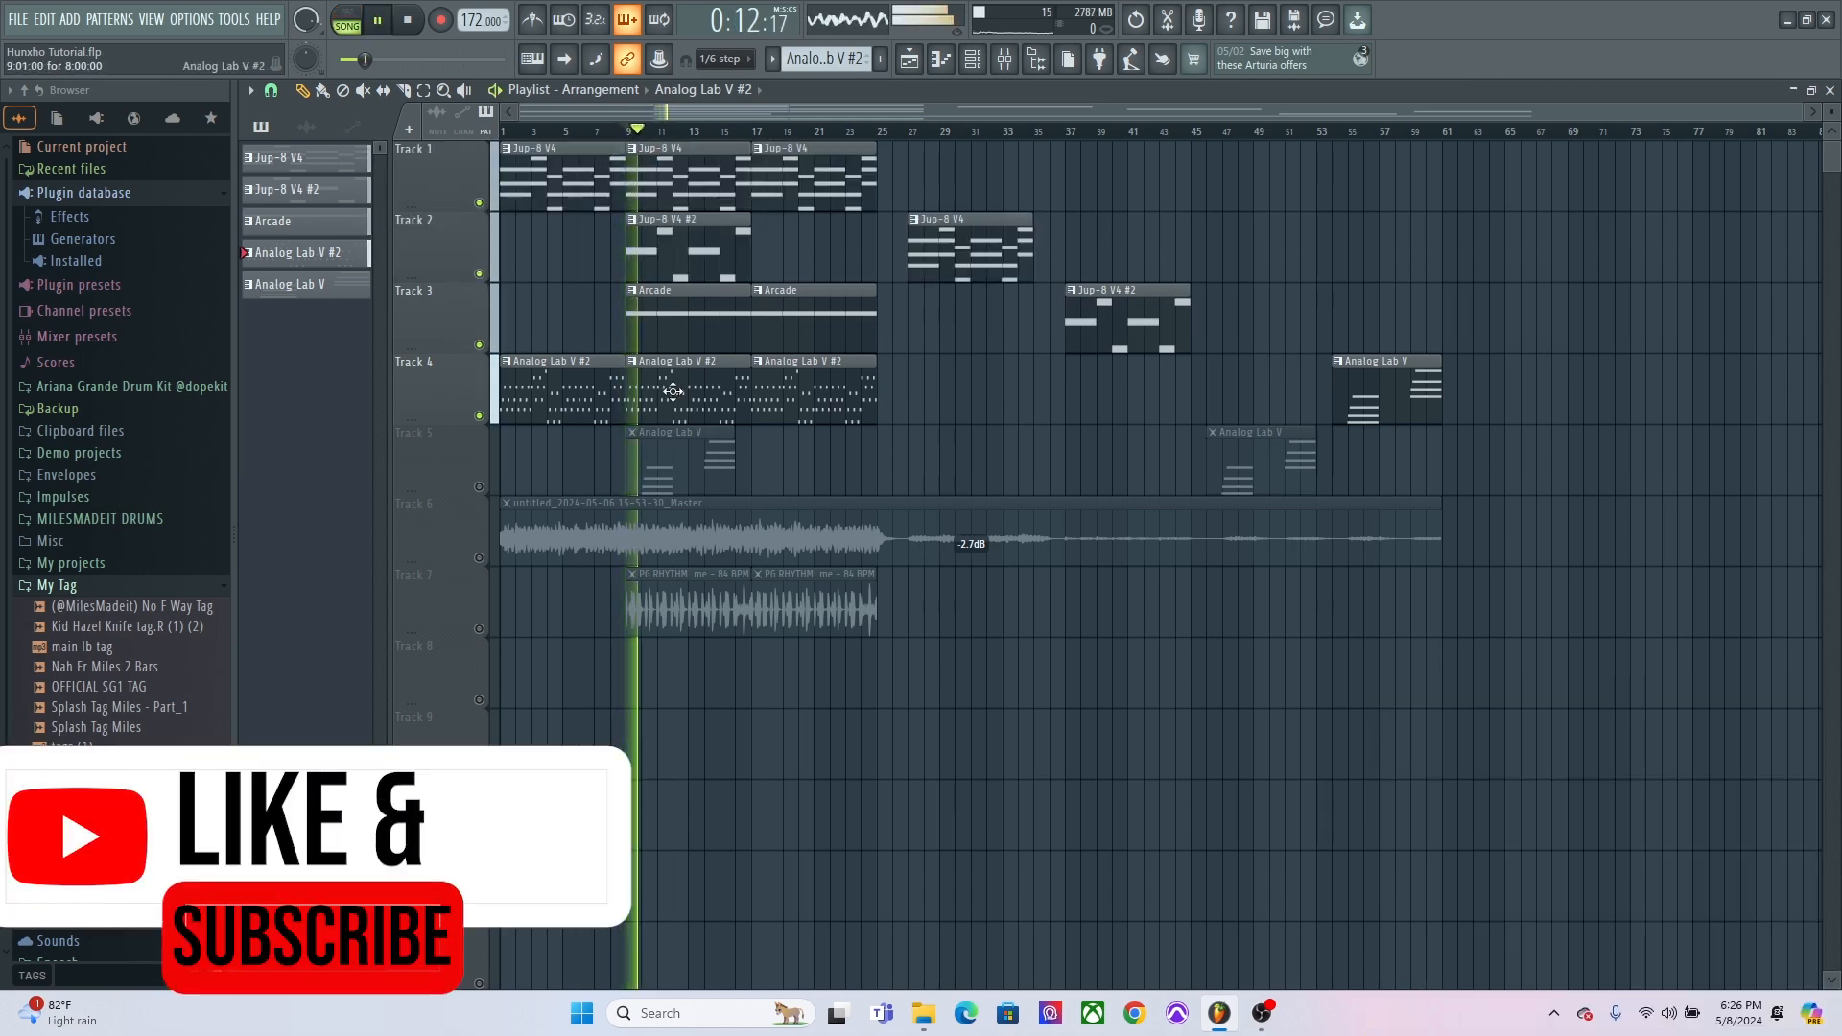
pyautogui.scroll(3, 673, 386)
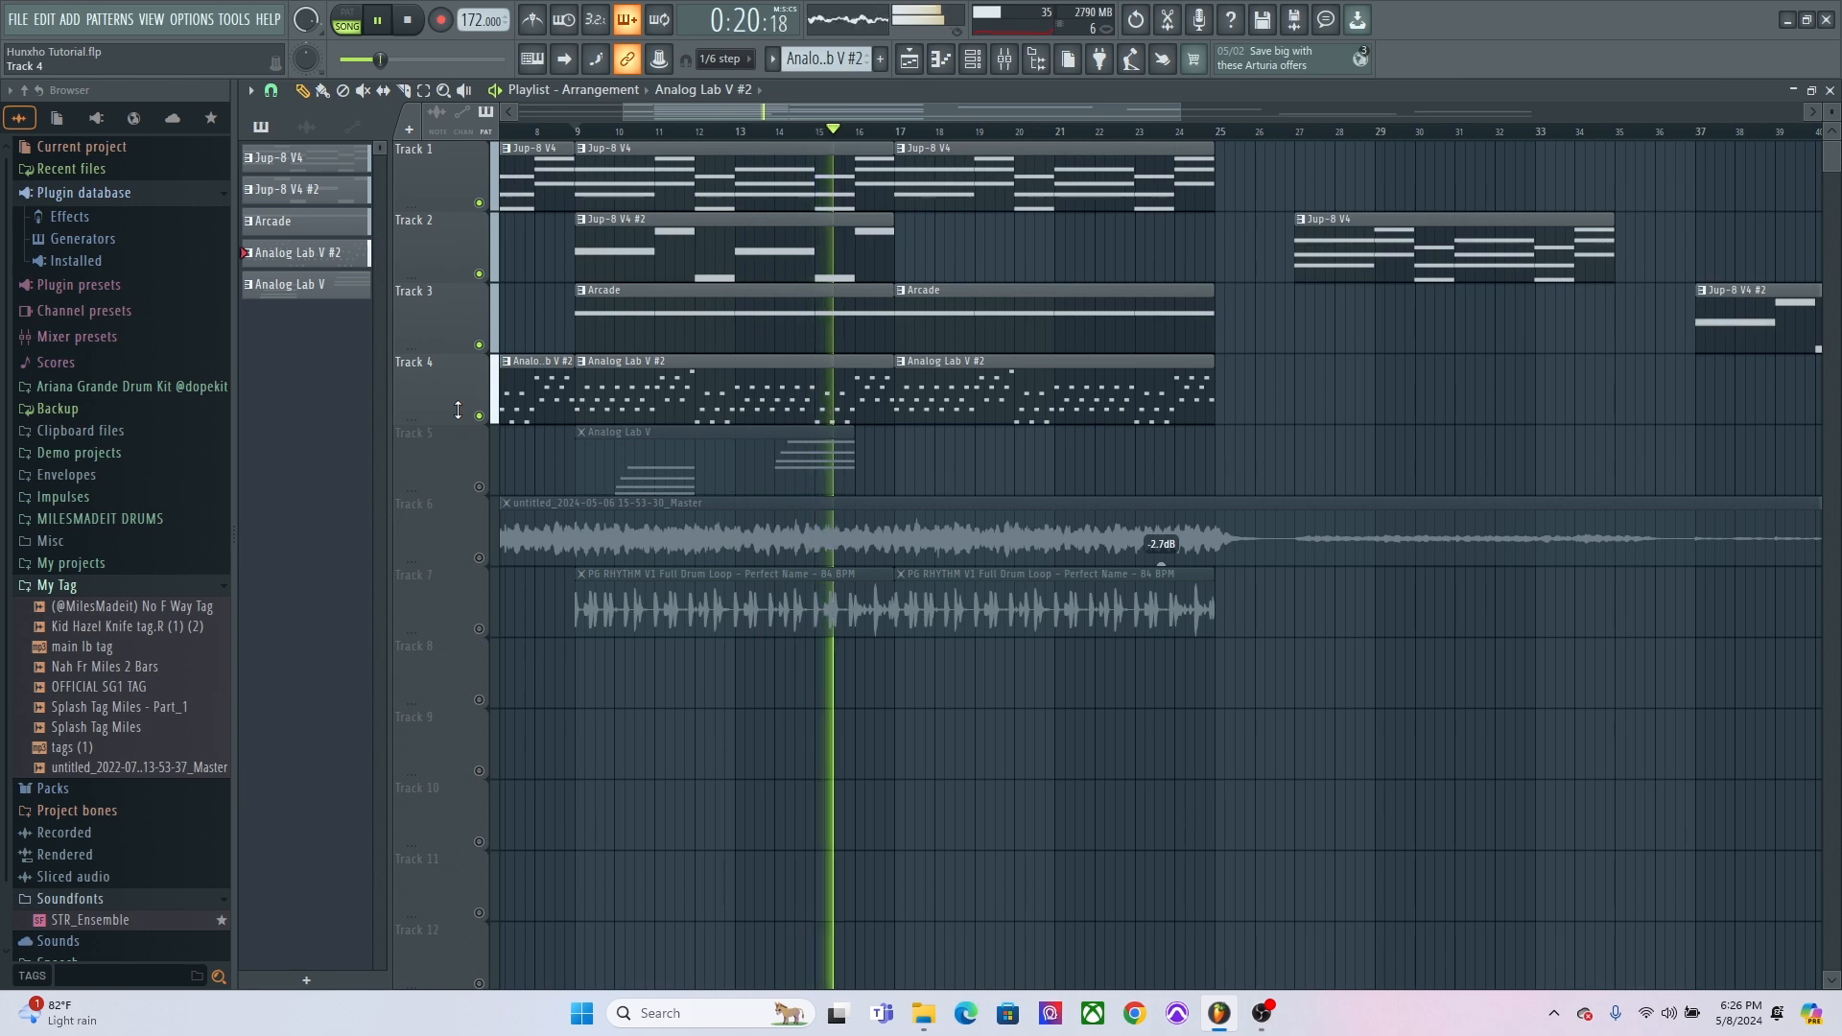
pyautogui.press('space')
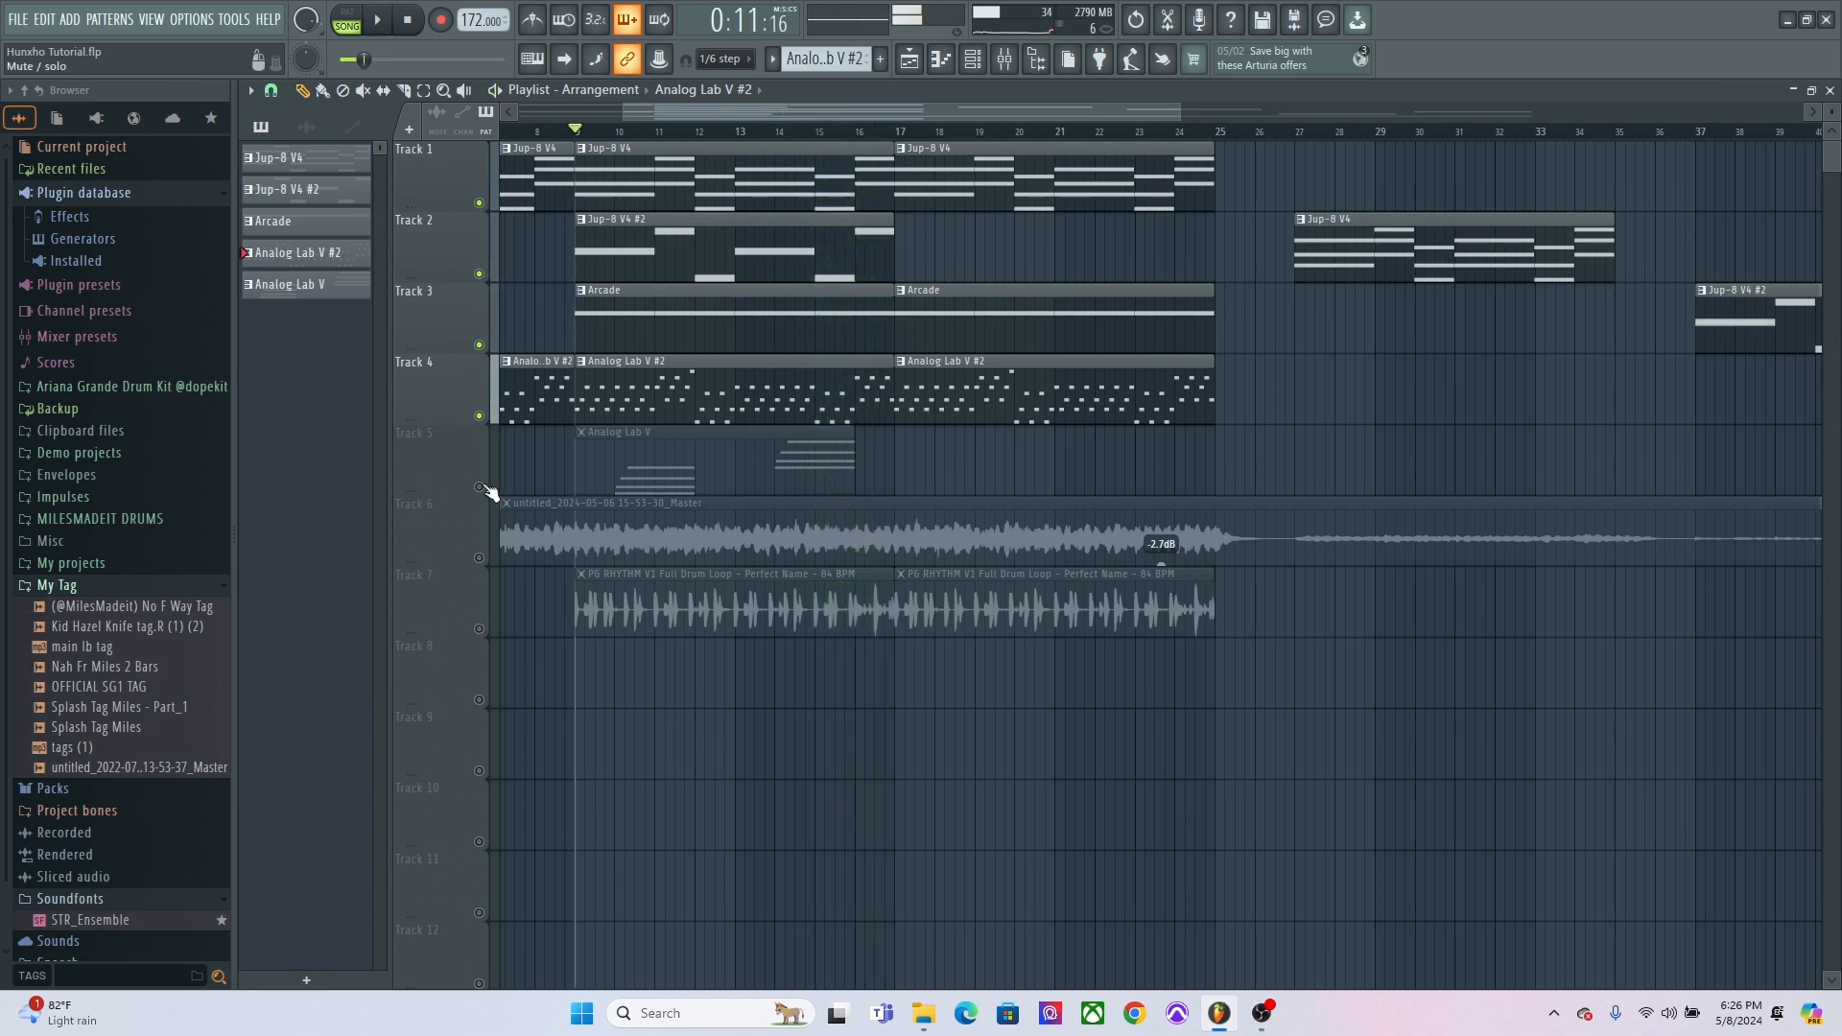
# Unmute track 5 and open its Analog Lab V pattern in the piano roll.
pyautogui.click(479, 487)
pyautogui.doubleClick(653, 459)
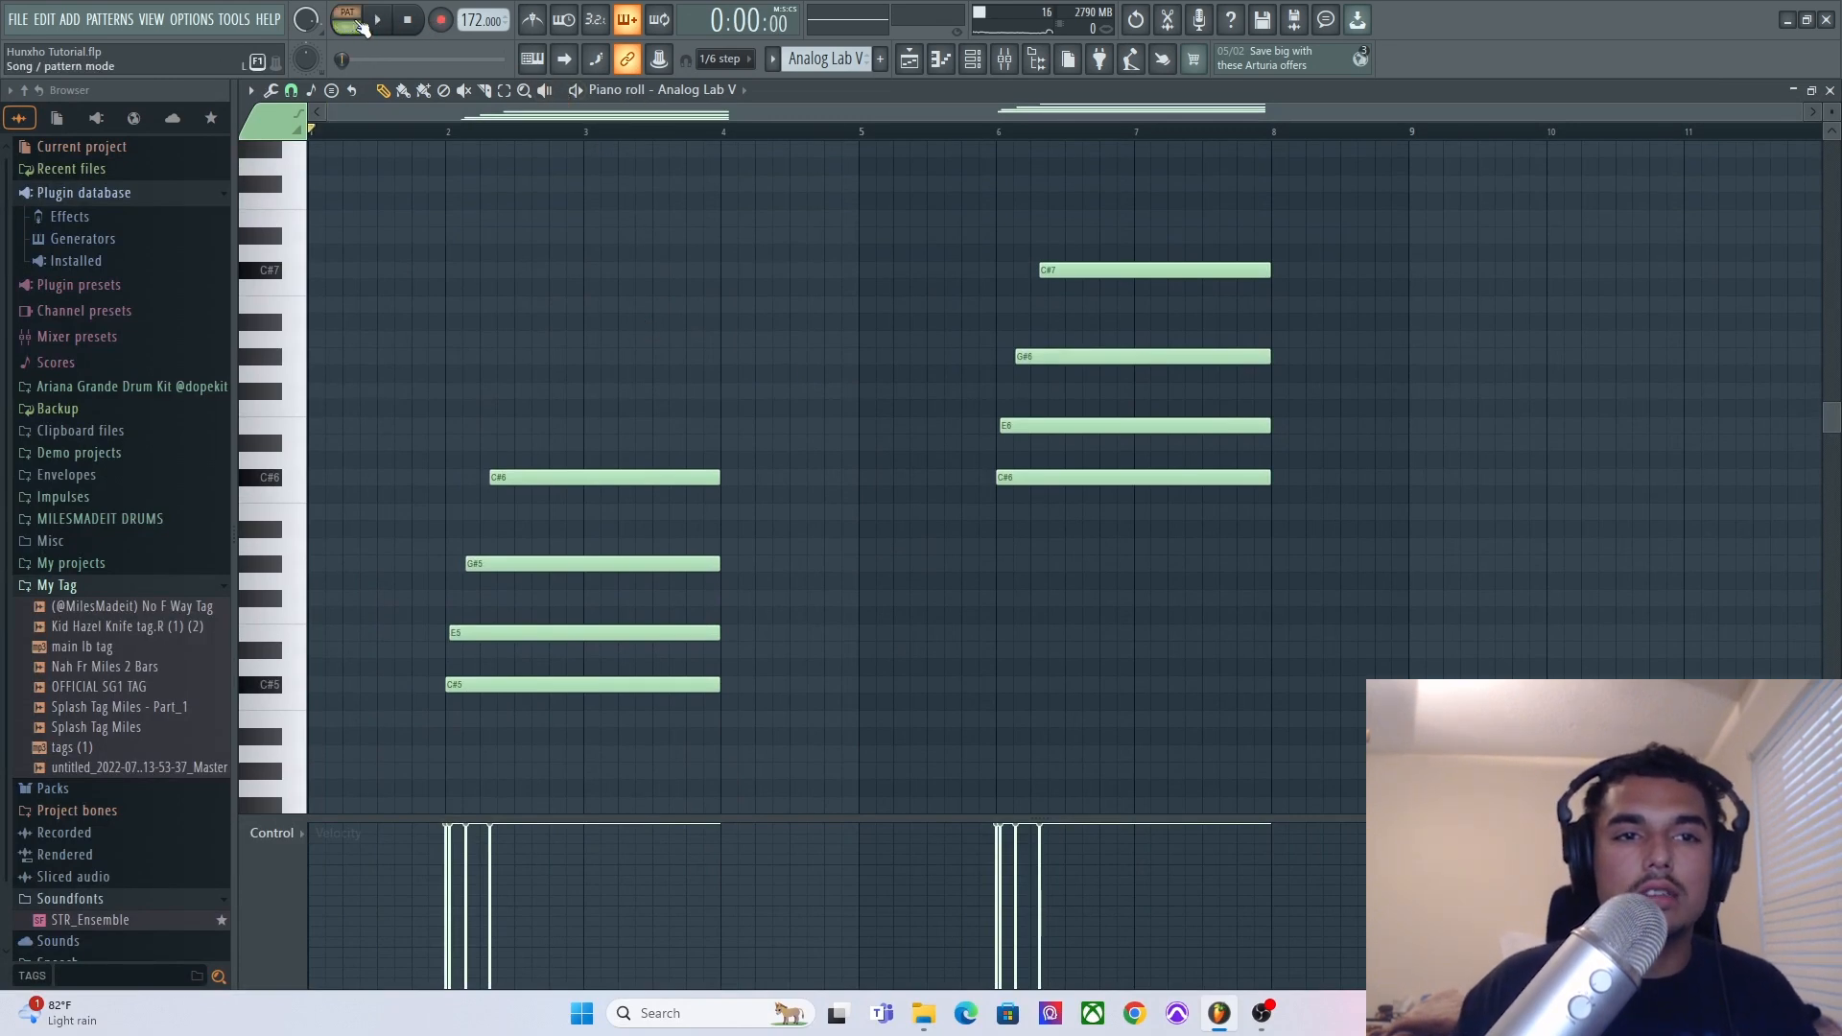
# Open the Analog Lab V plugin from the channel rack to view its Hollow preset, close it, and play the pattern.
pyautogui.click(984, 63)
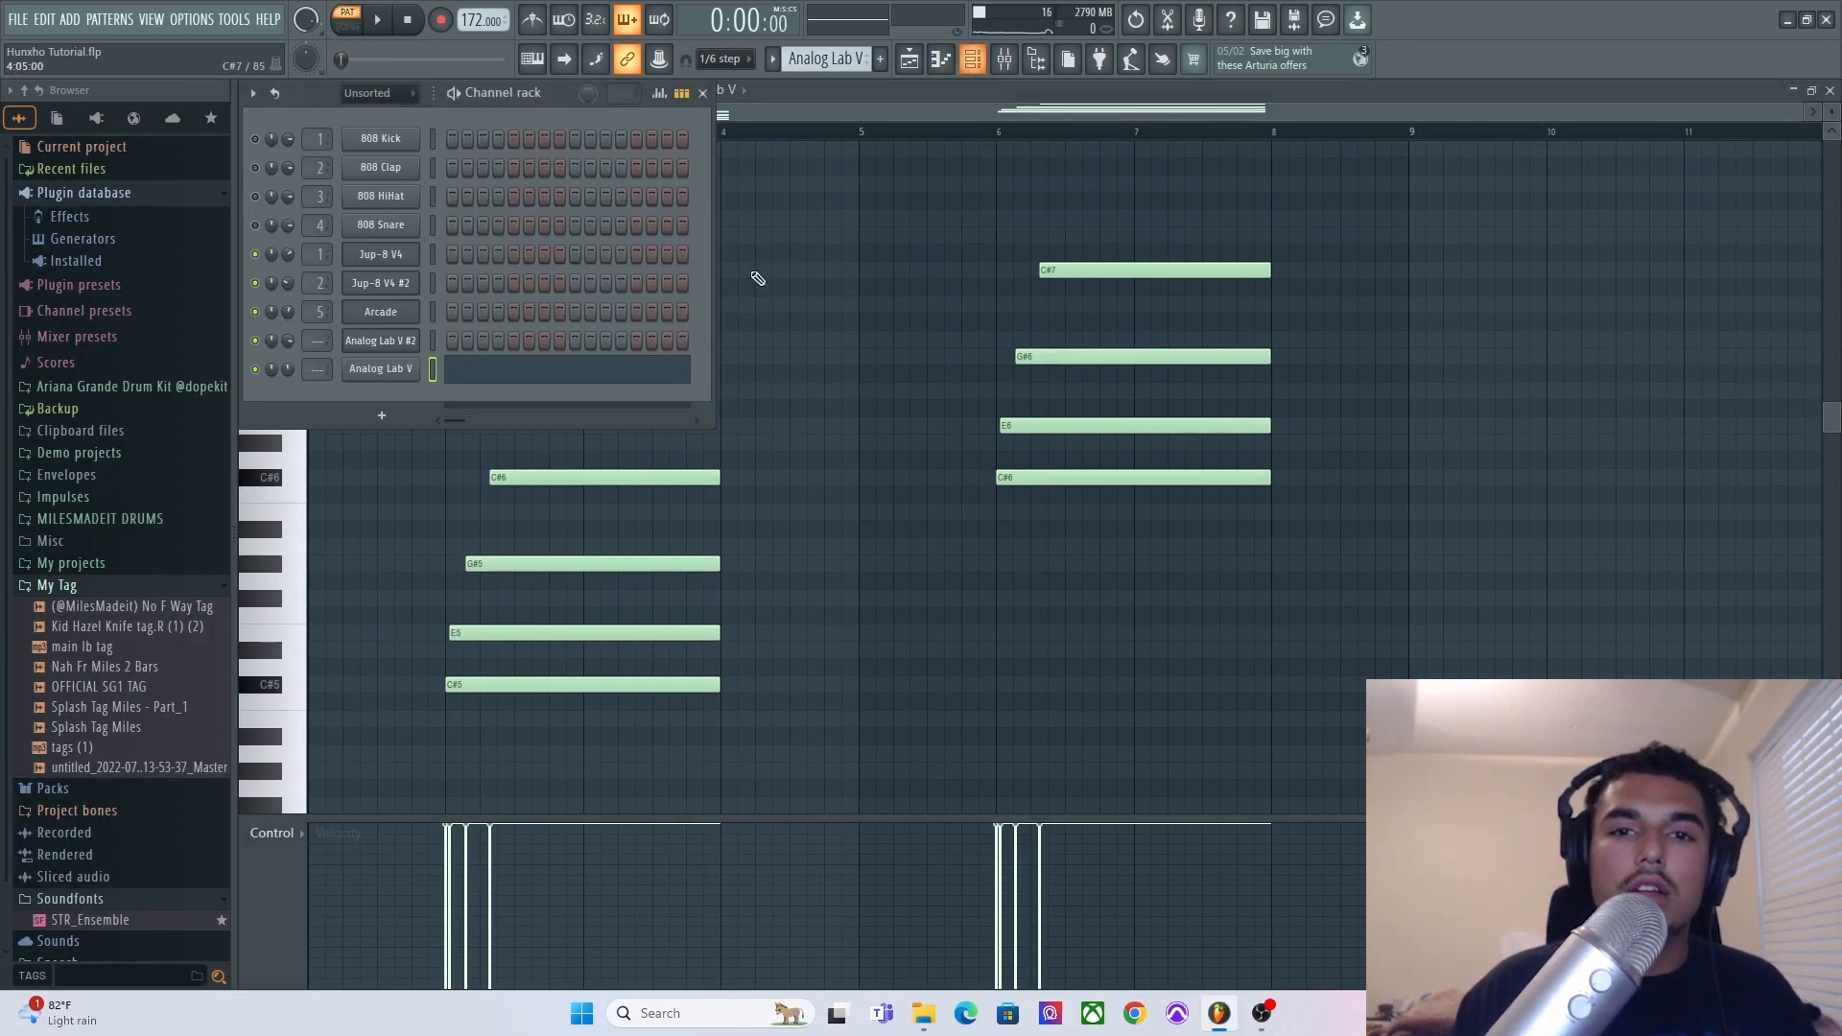
pyautogui.click(365, 373)
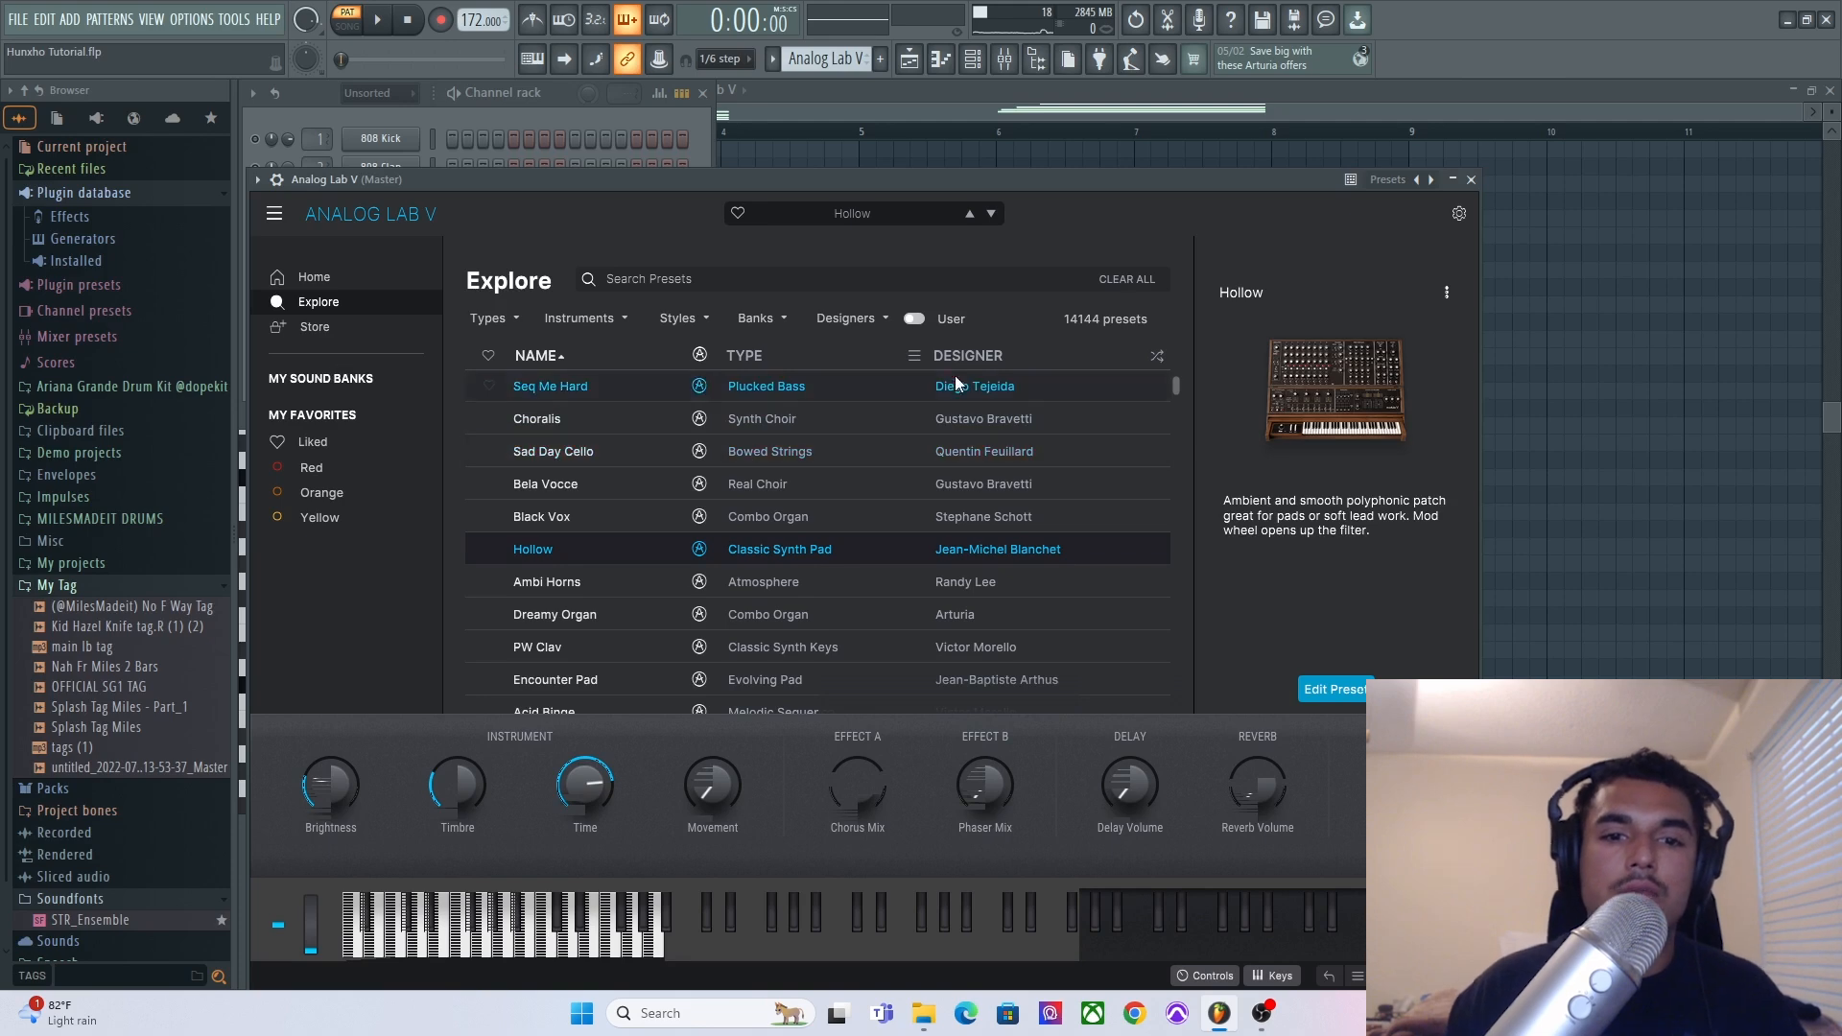
pyautogui.click(1558, 300)
pyautogui.click(449, 132)
pyautogui.press('space')
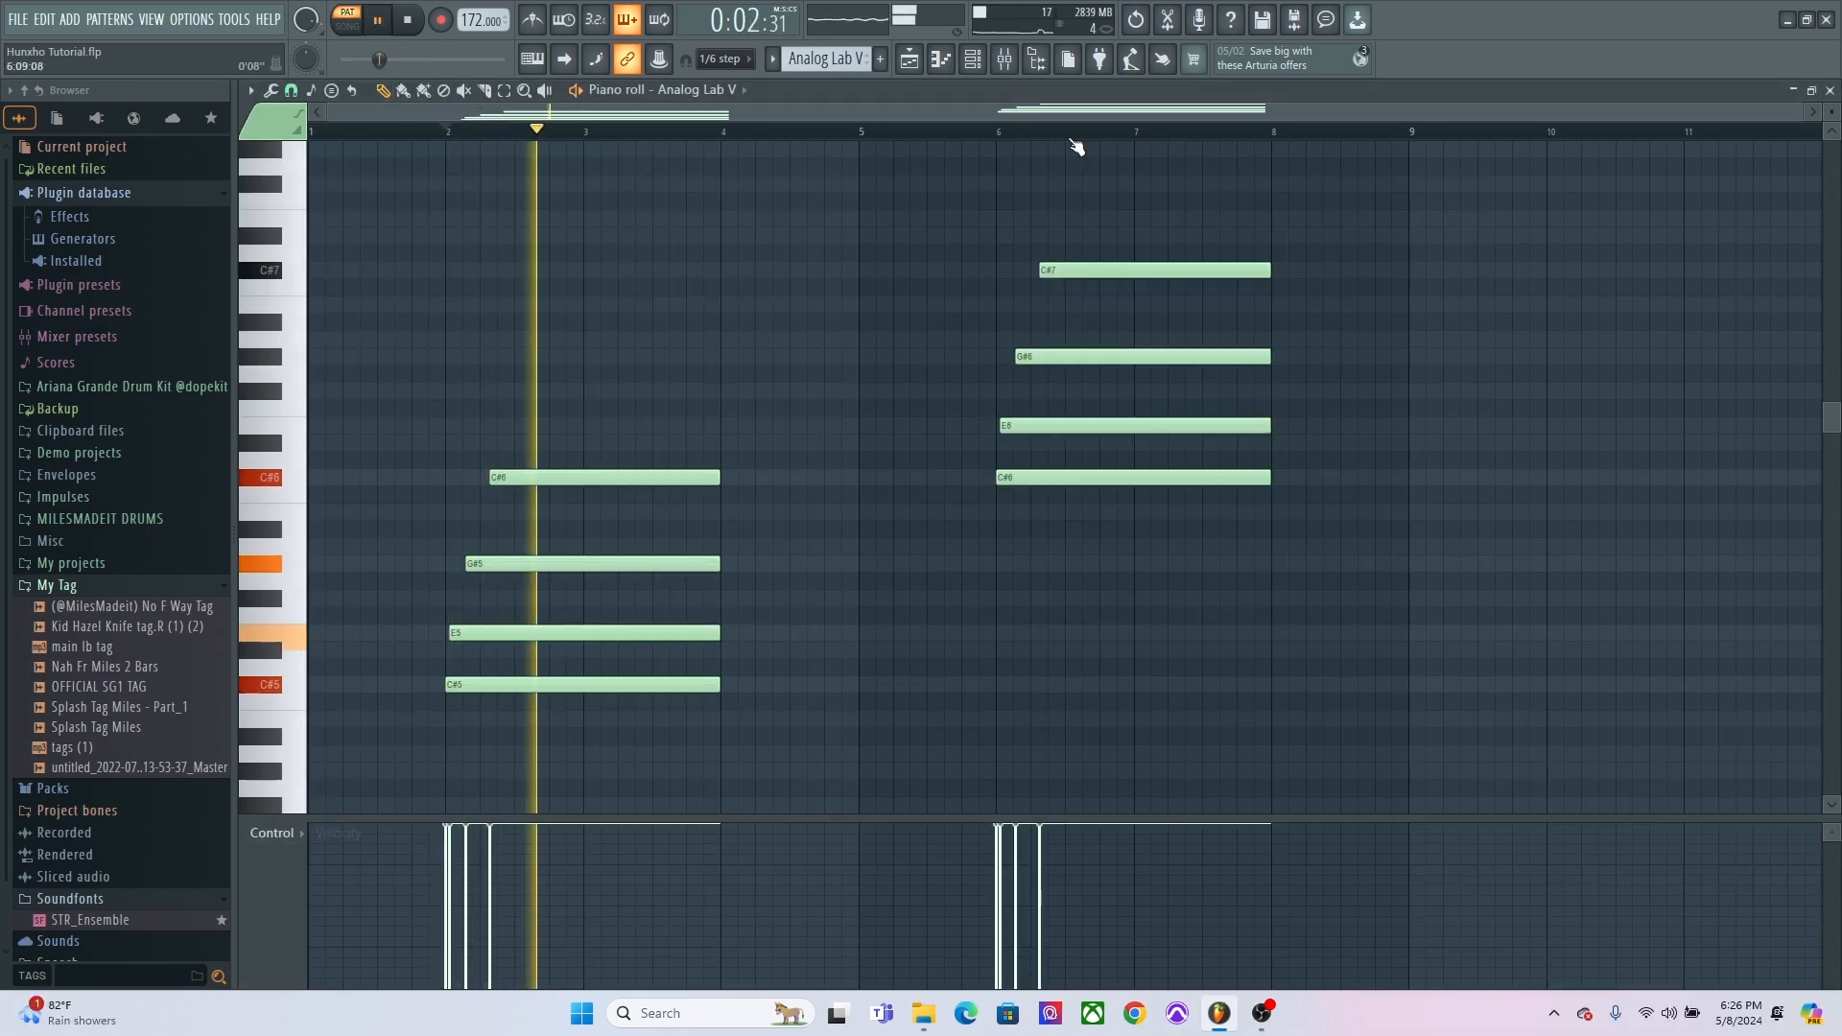
pyautogui.click(1004, 133)
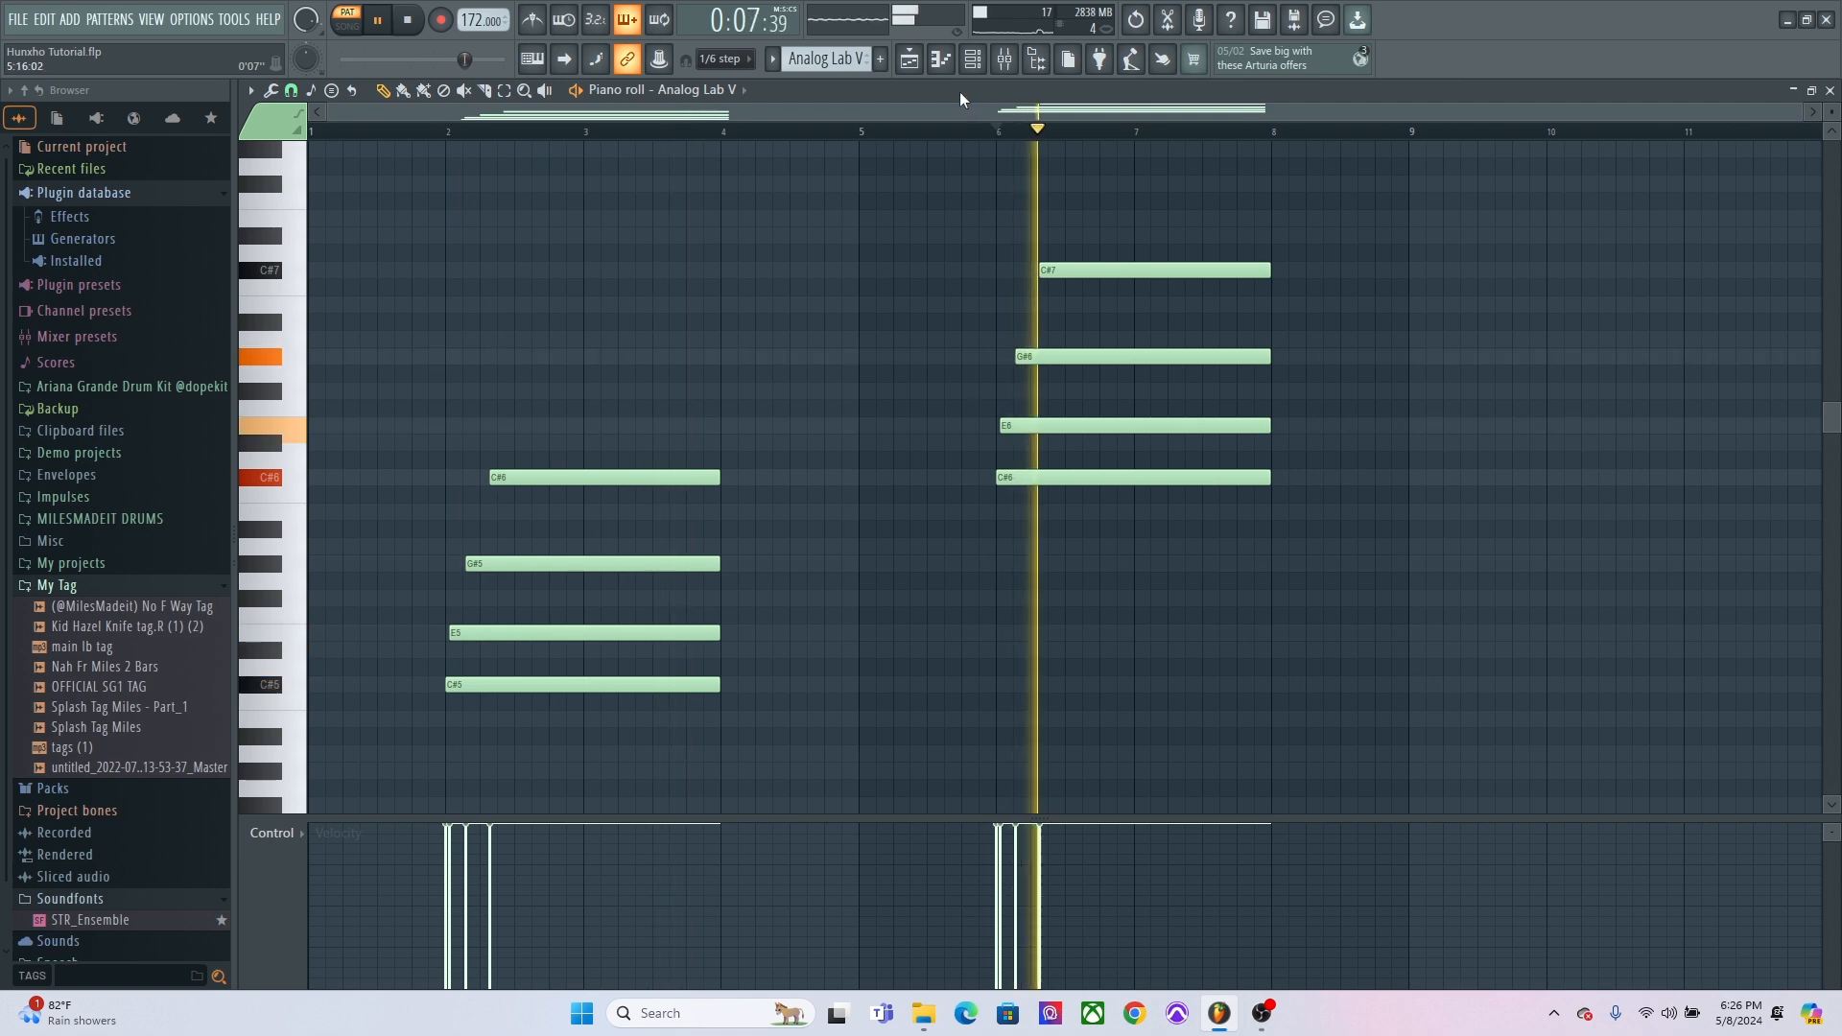
pyautogui.press('space')
# Open the mixer, select Insert 3, and add Gross Beat to its first effect slot.
pyautogui.click(1017, 59)
pyautogui.click(647, 407)
pyautogui.click(523, 388)
pyautogui.click(352, 388)
pyautogui.click(404, 387)
pyautogui.click(443, 388)
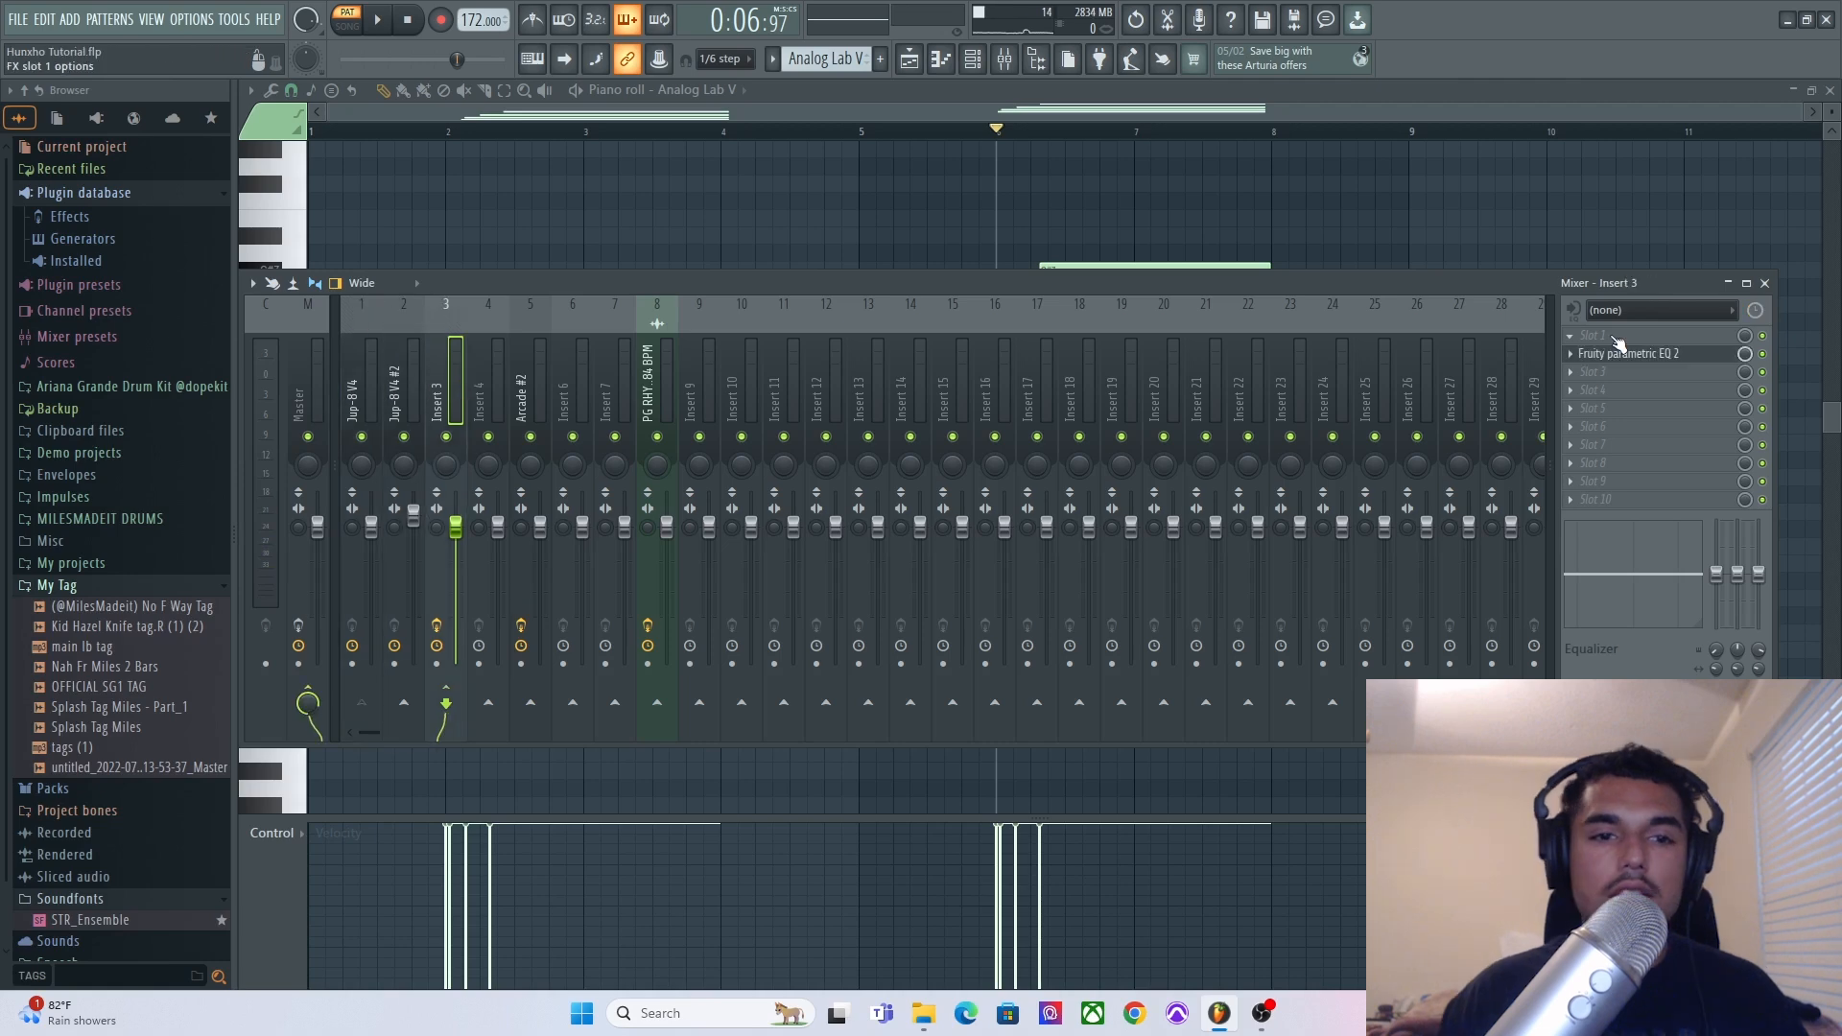
pyautogui.click(360, 372)
pyautogui.click(491, 371)
pyautogui.click(449, 375)
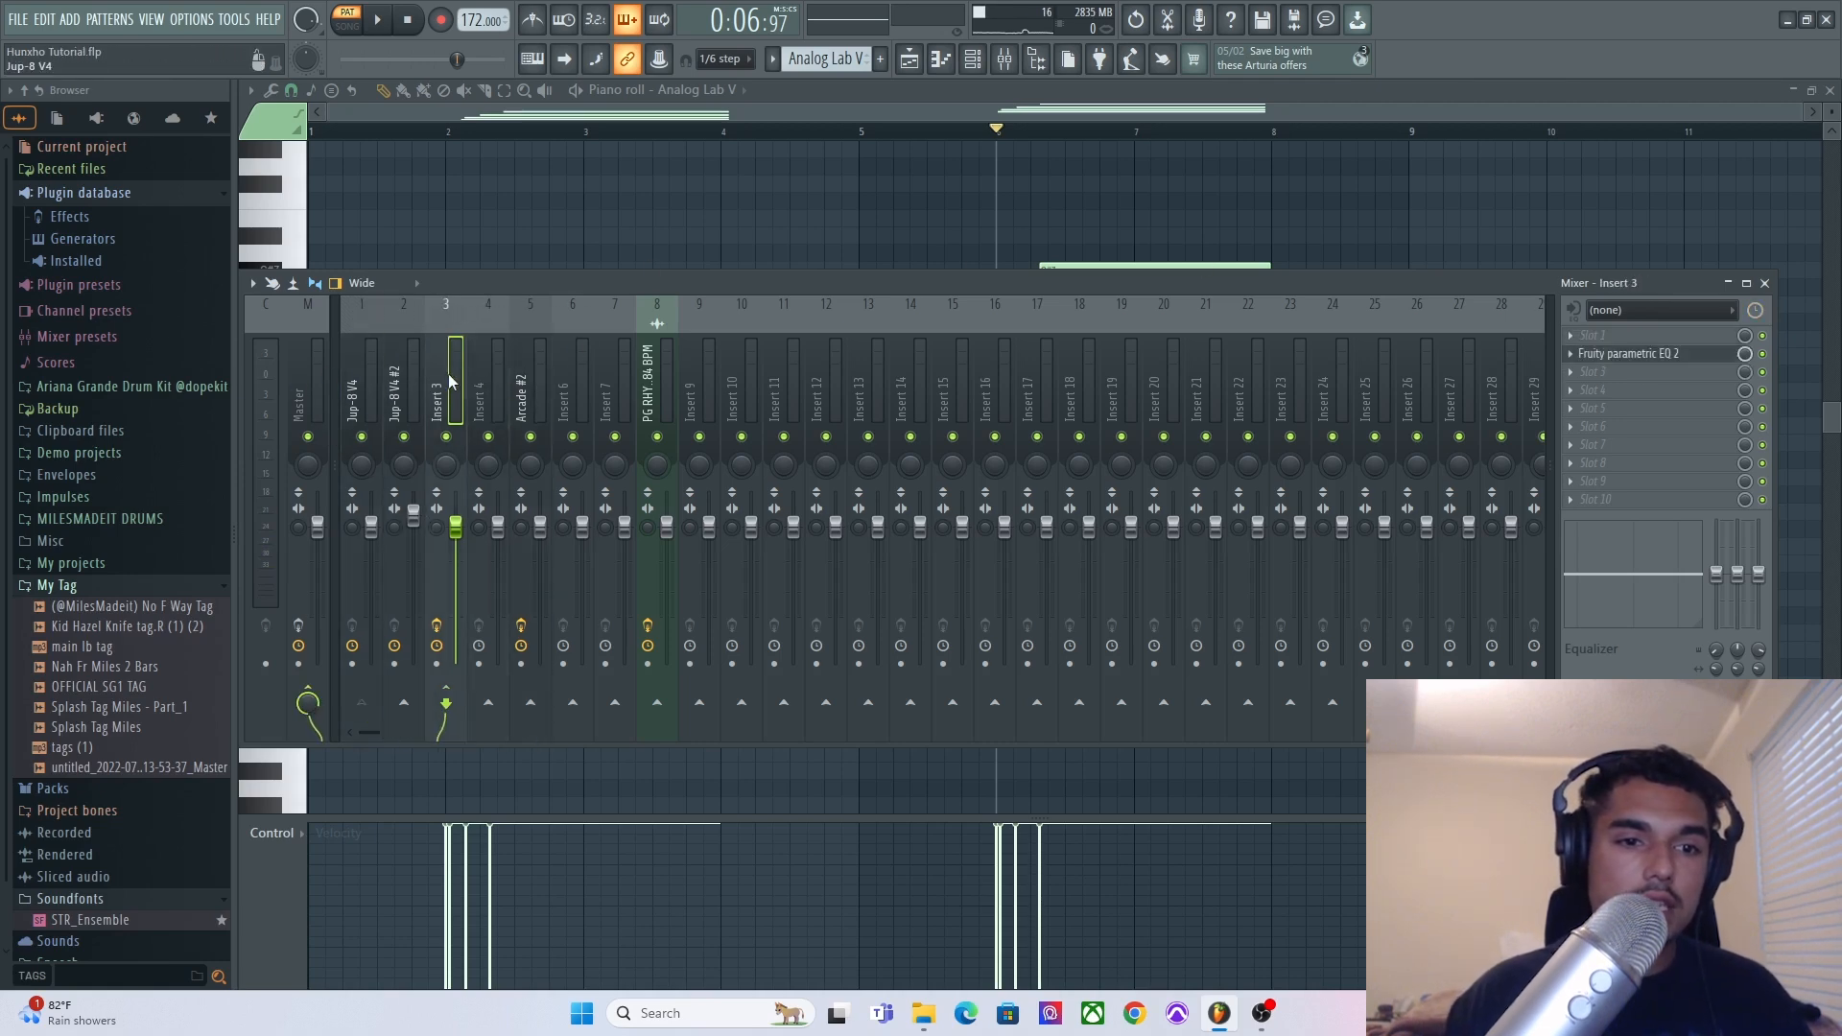
pyautogui.click(1620, 337)
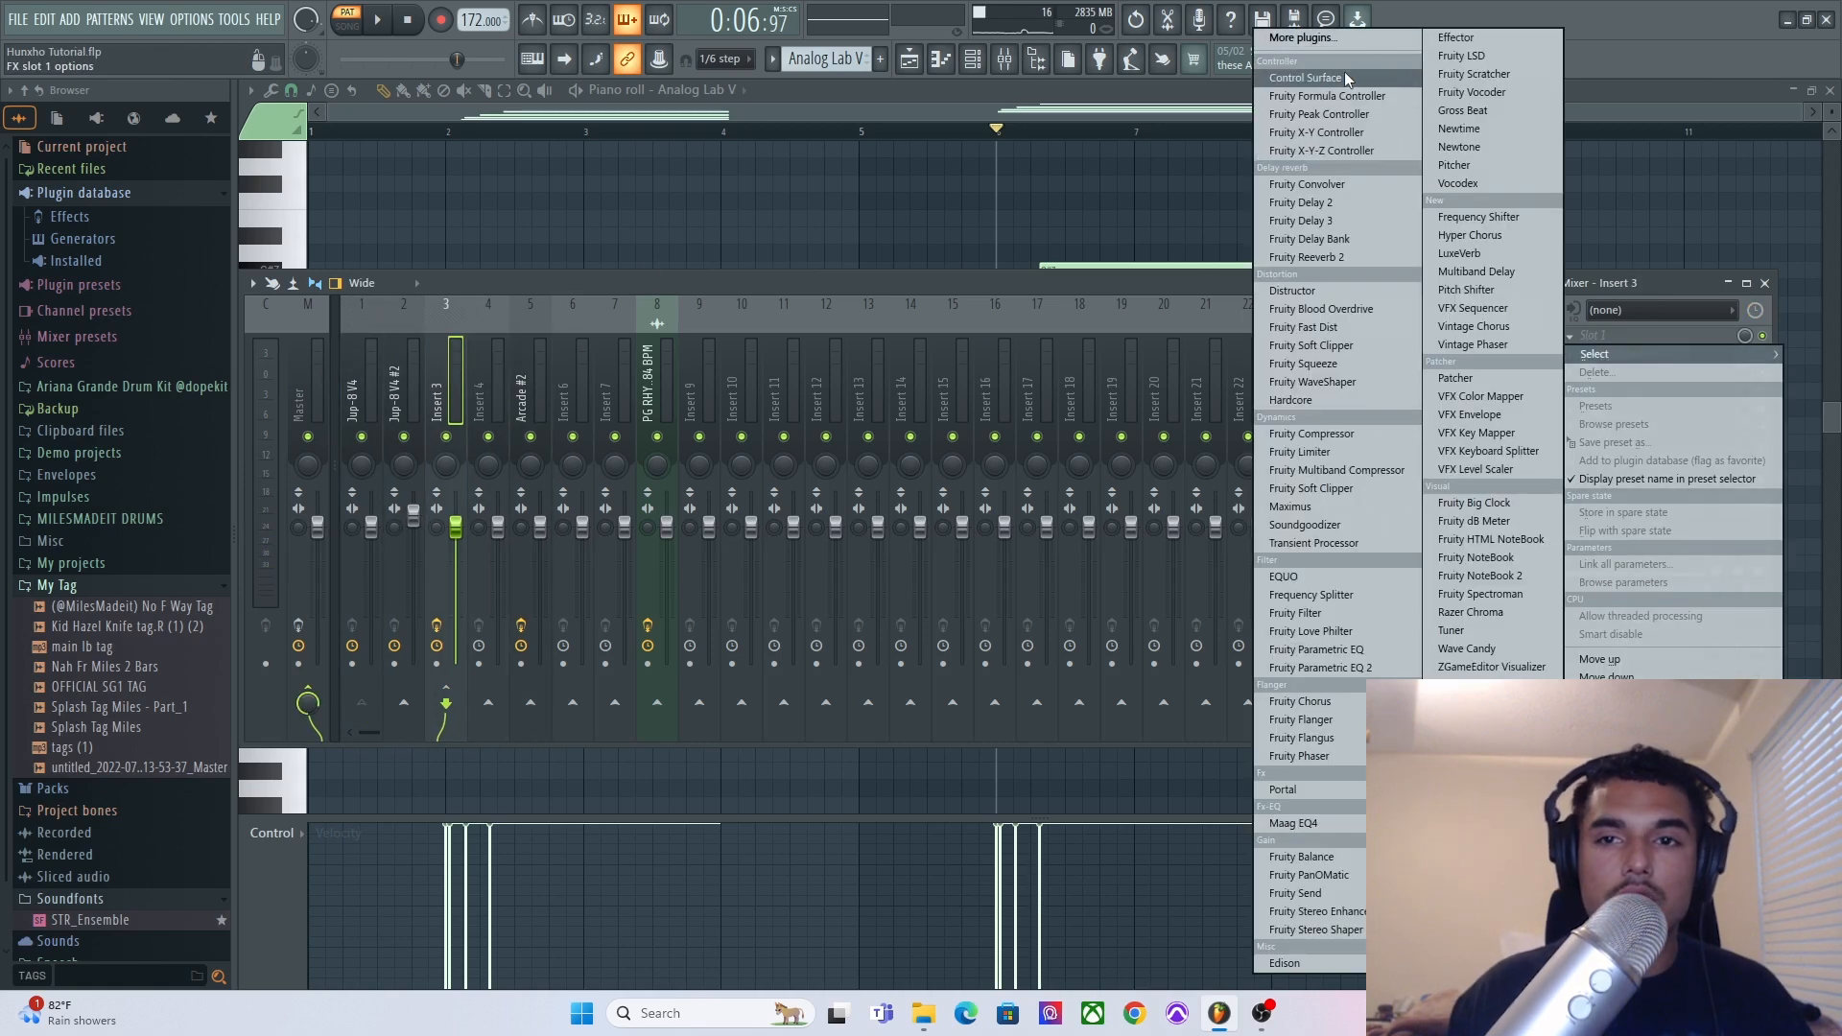
pyautogui.click(1352, 40)
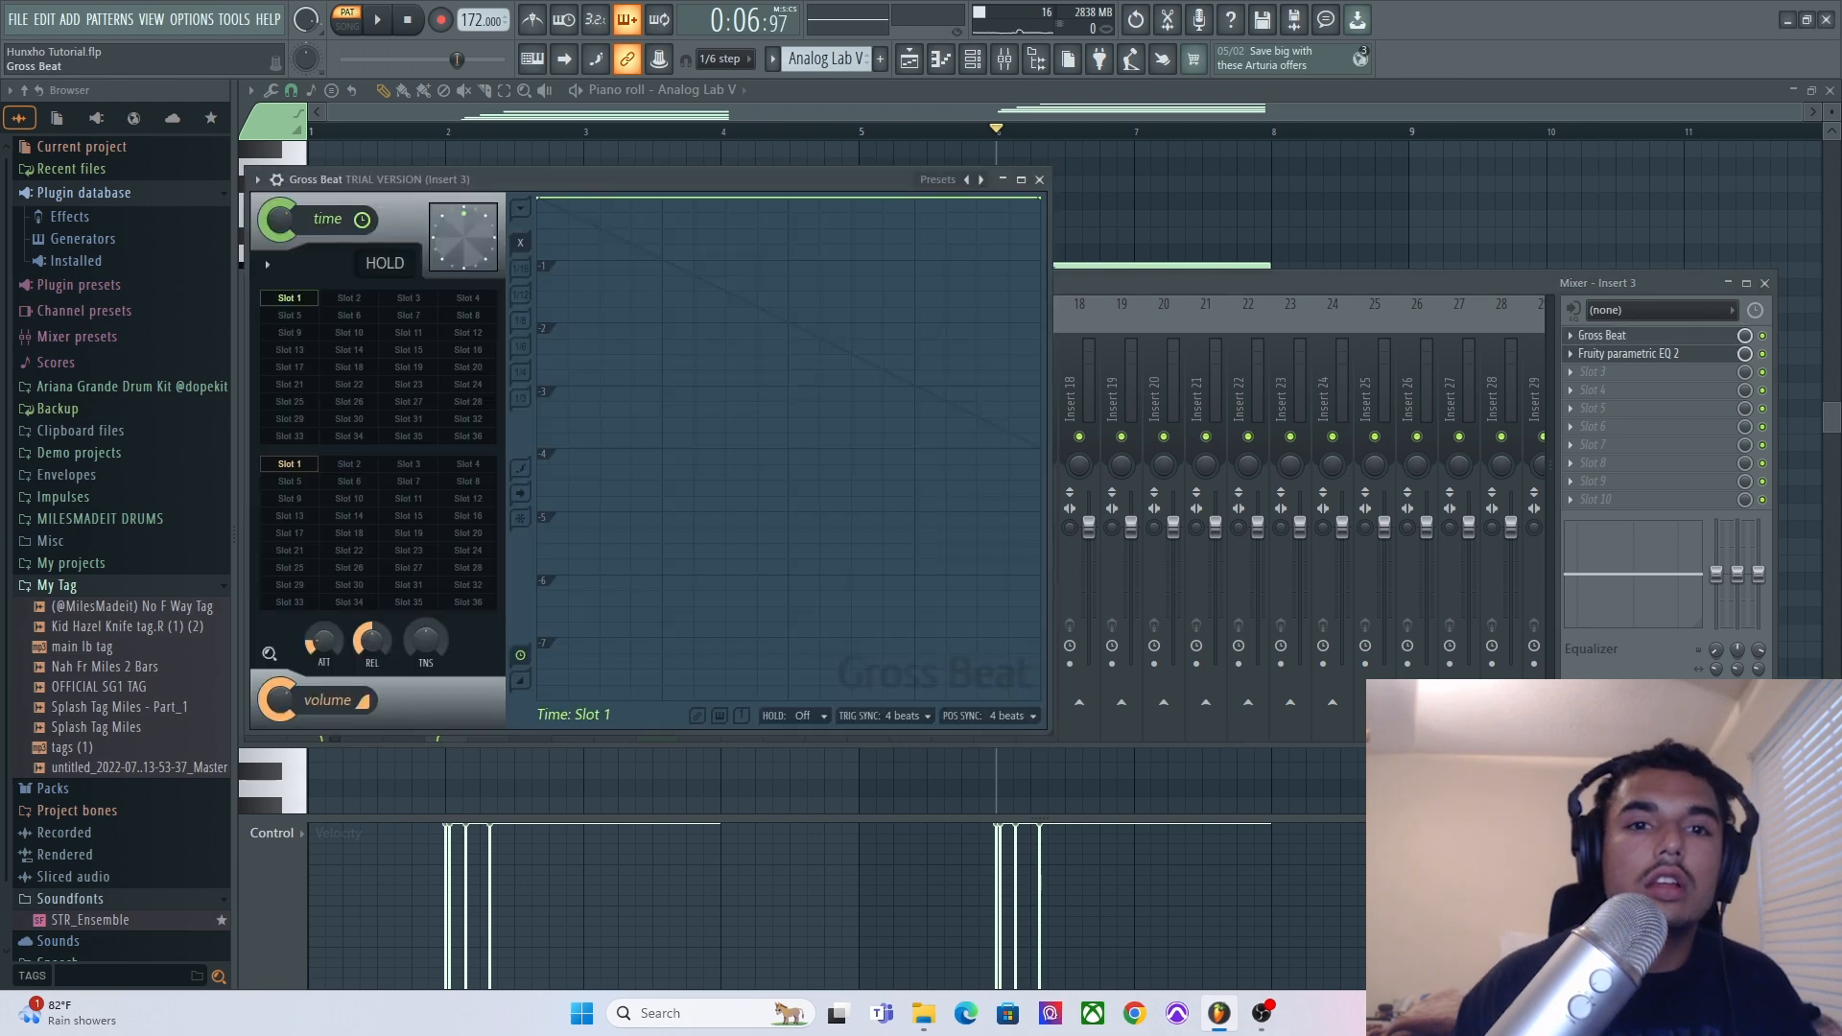
# Load the Momentary preset in Gross Beat and select the 1/2 Speed time slot.
pyautogui.click(939, 180)
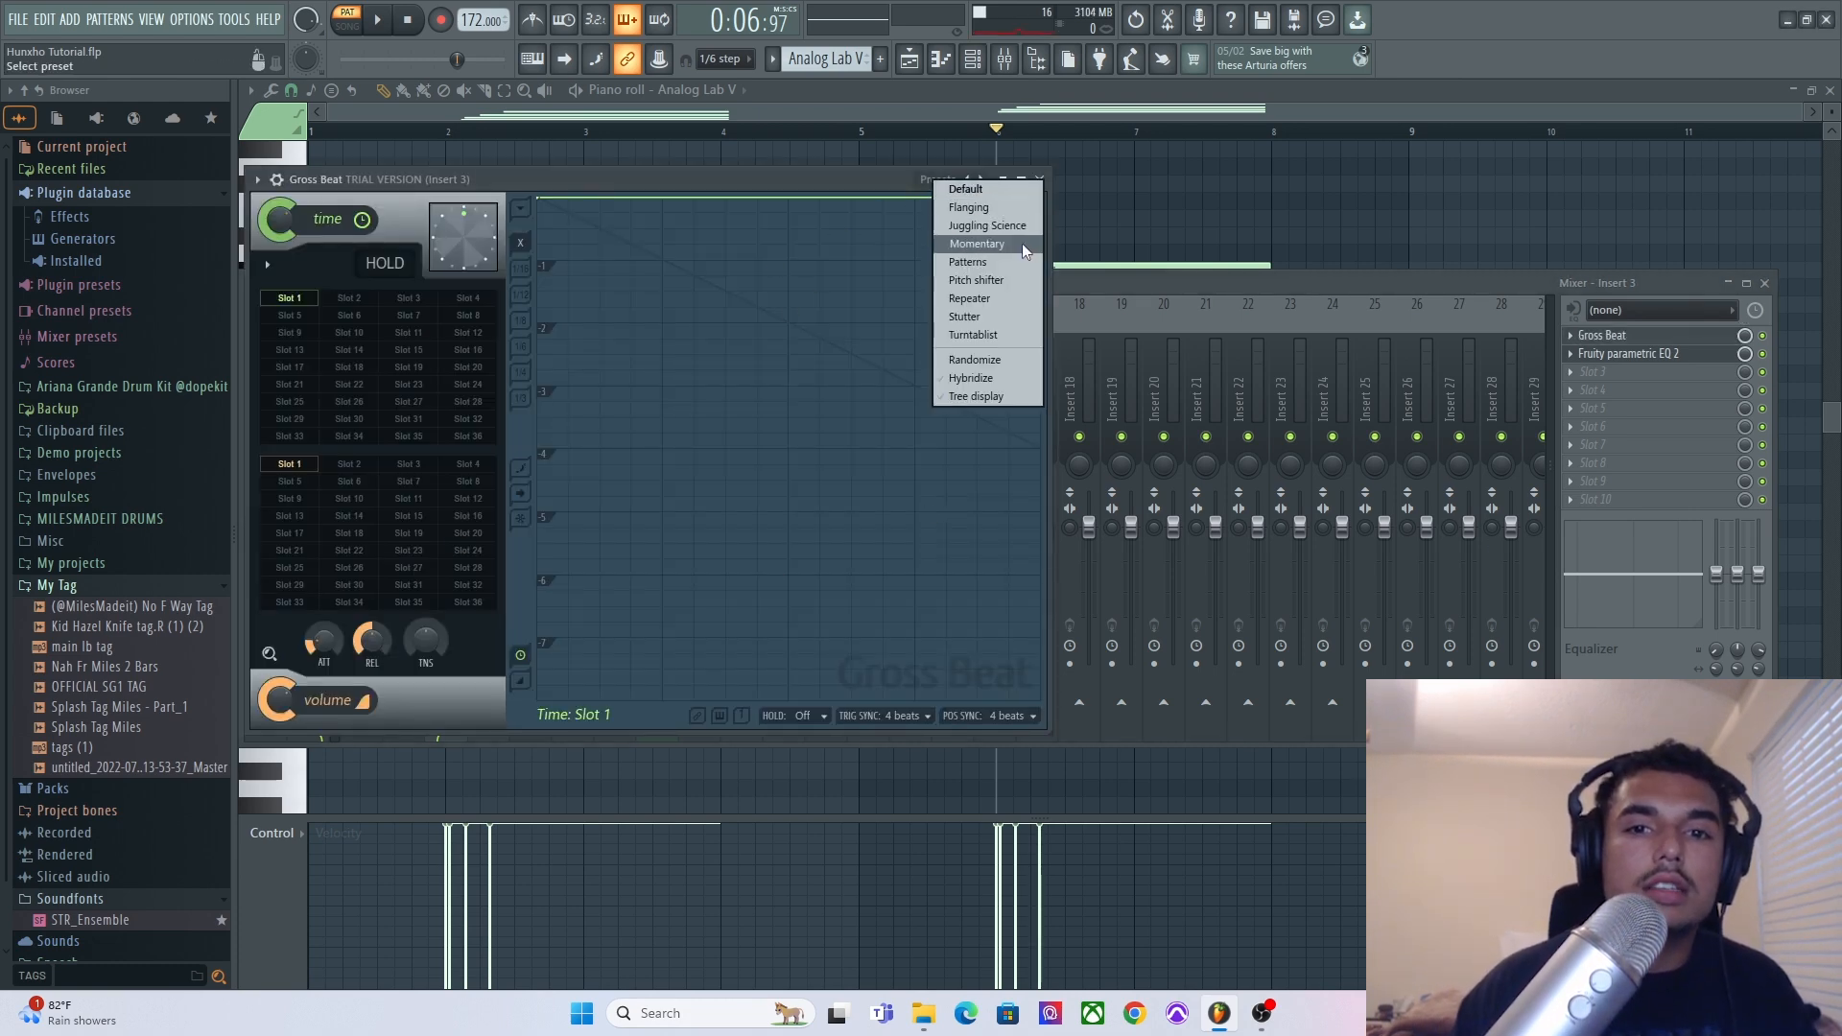
pyautogui.click(1022, 244)
pyautogui.click(429, 422)
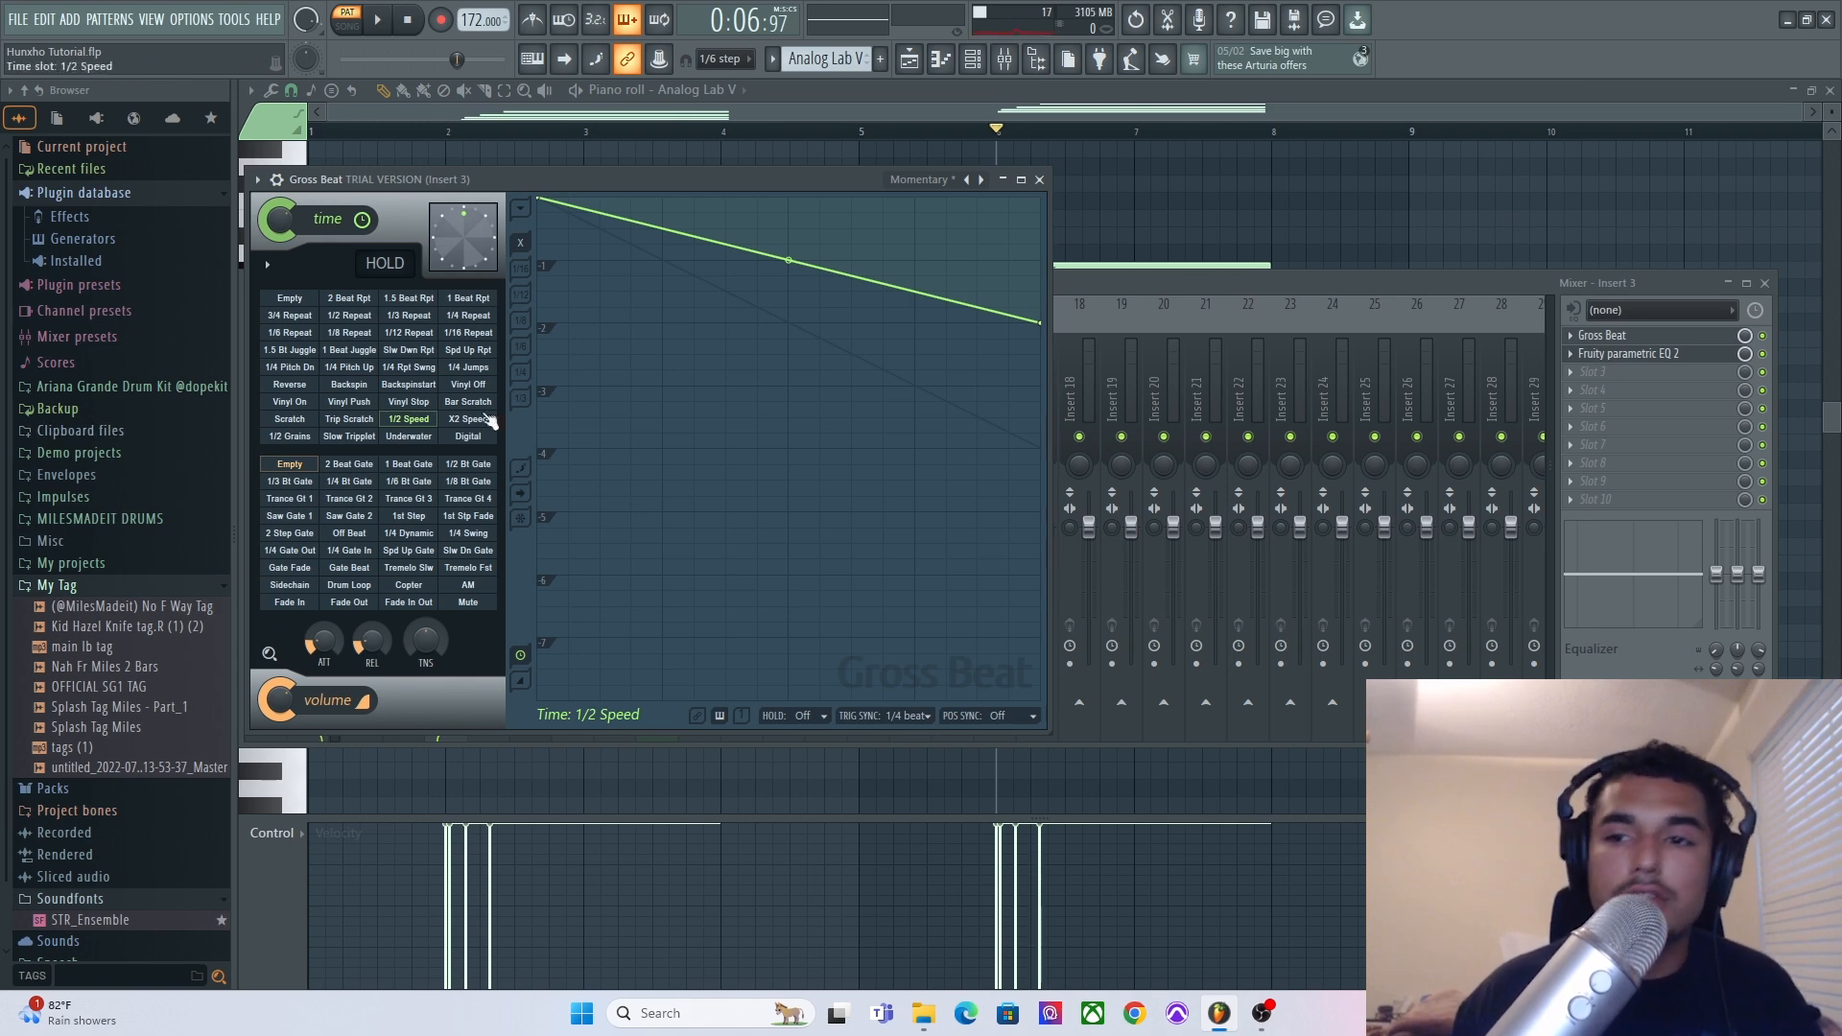
# Select the Master insert and open its SoundShifter Pitch Stereo effect.
pyautogui.click(1448, 271)
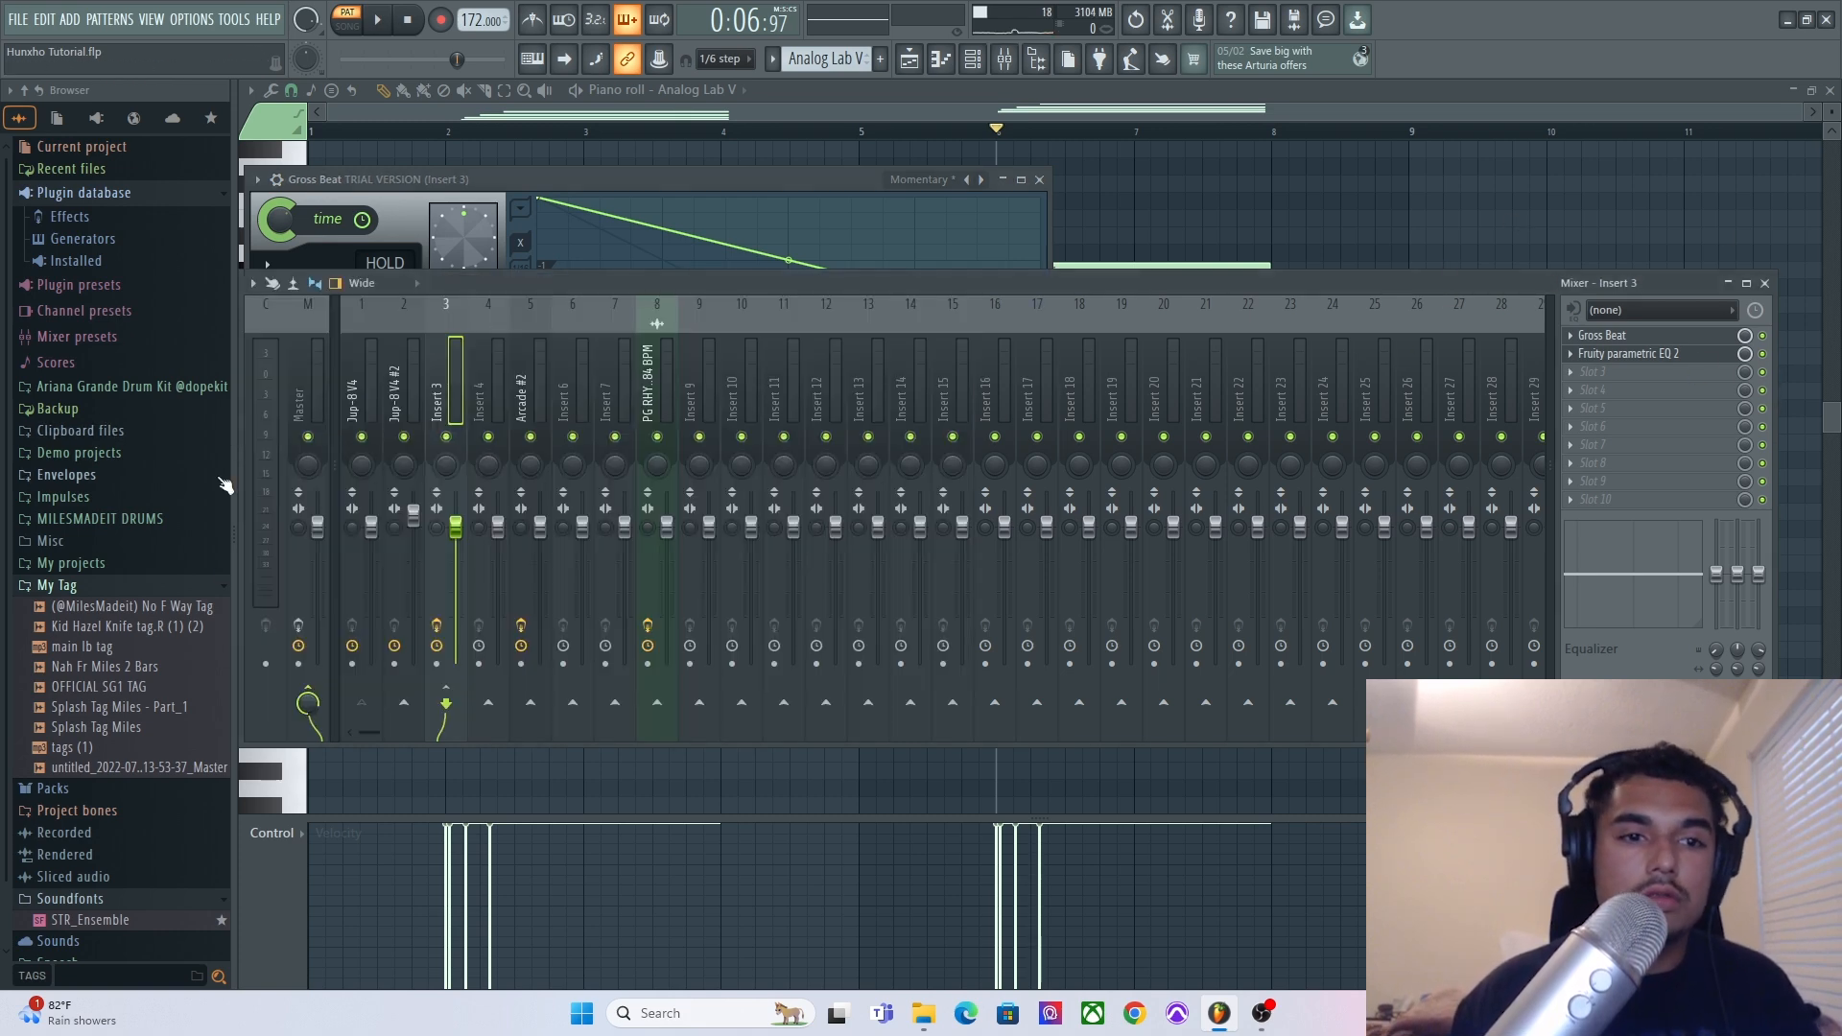
pyautogui.click(296, 369)
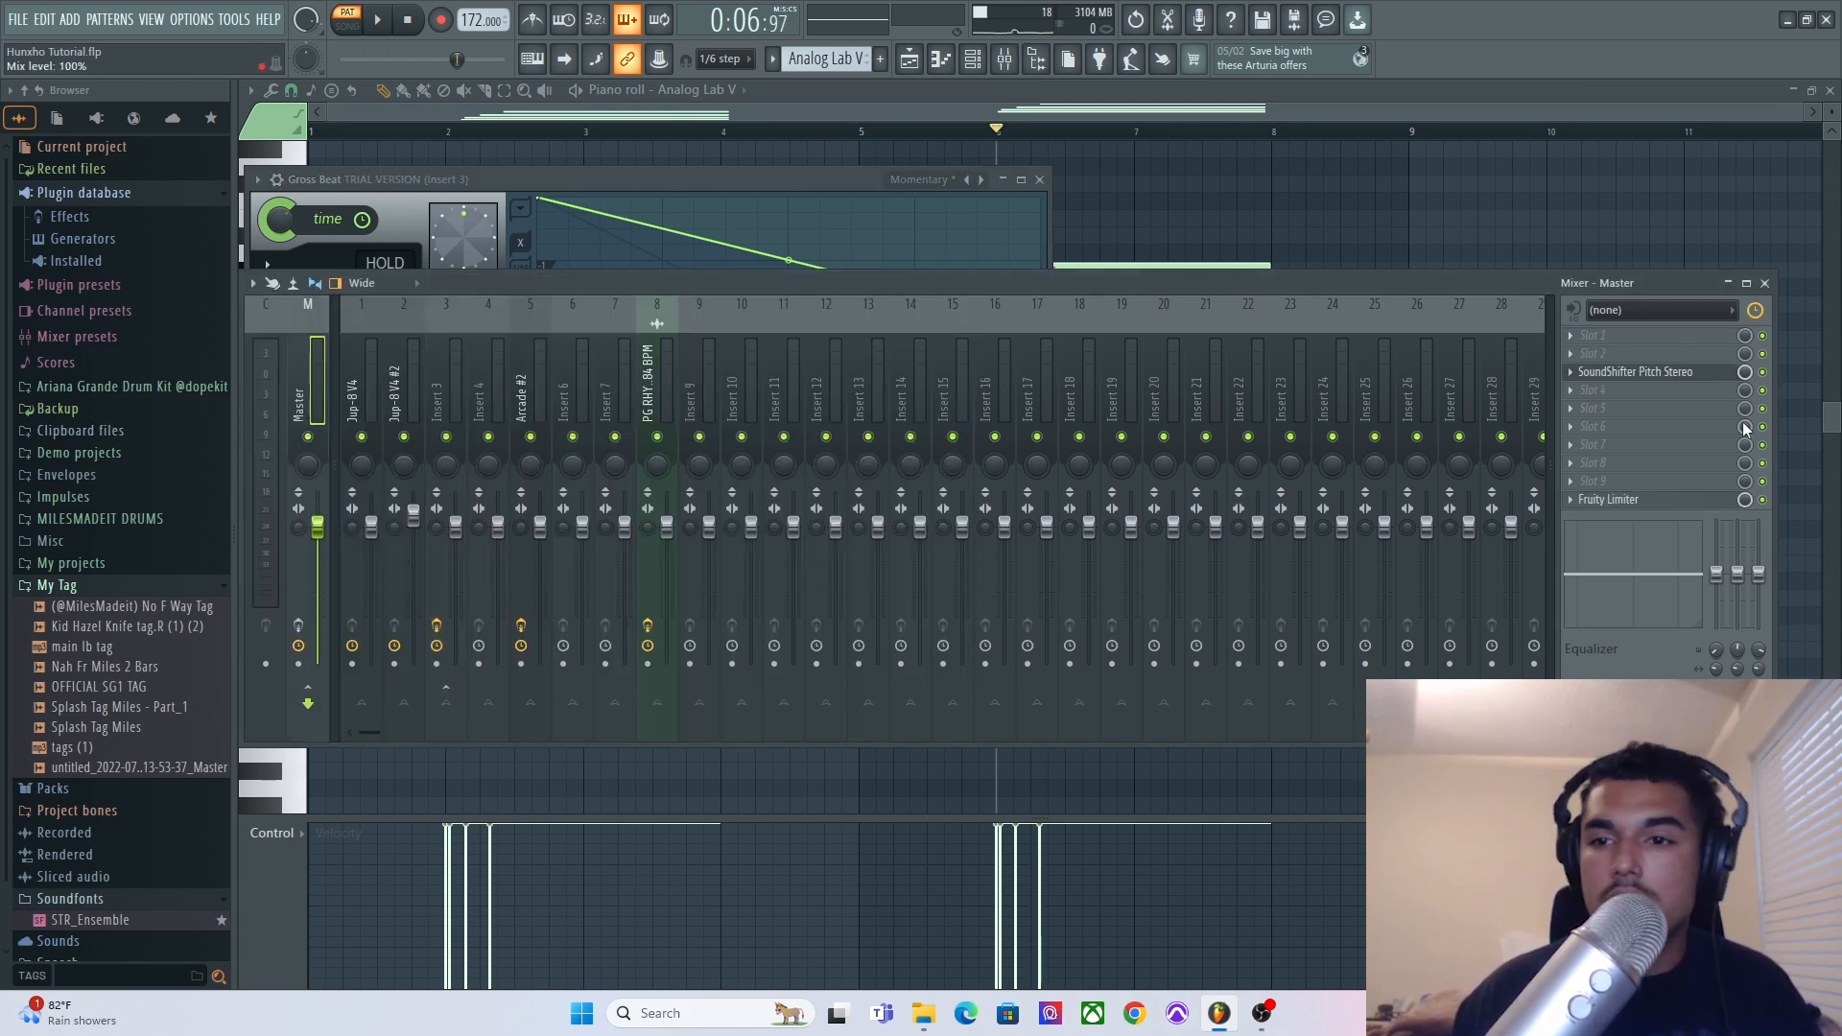
pyautogui.click(1612, 373)
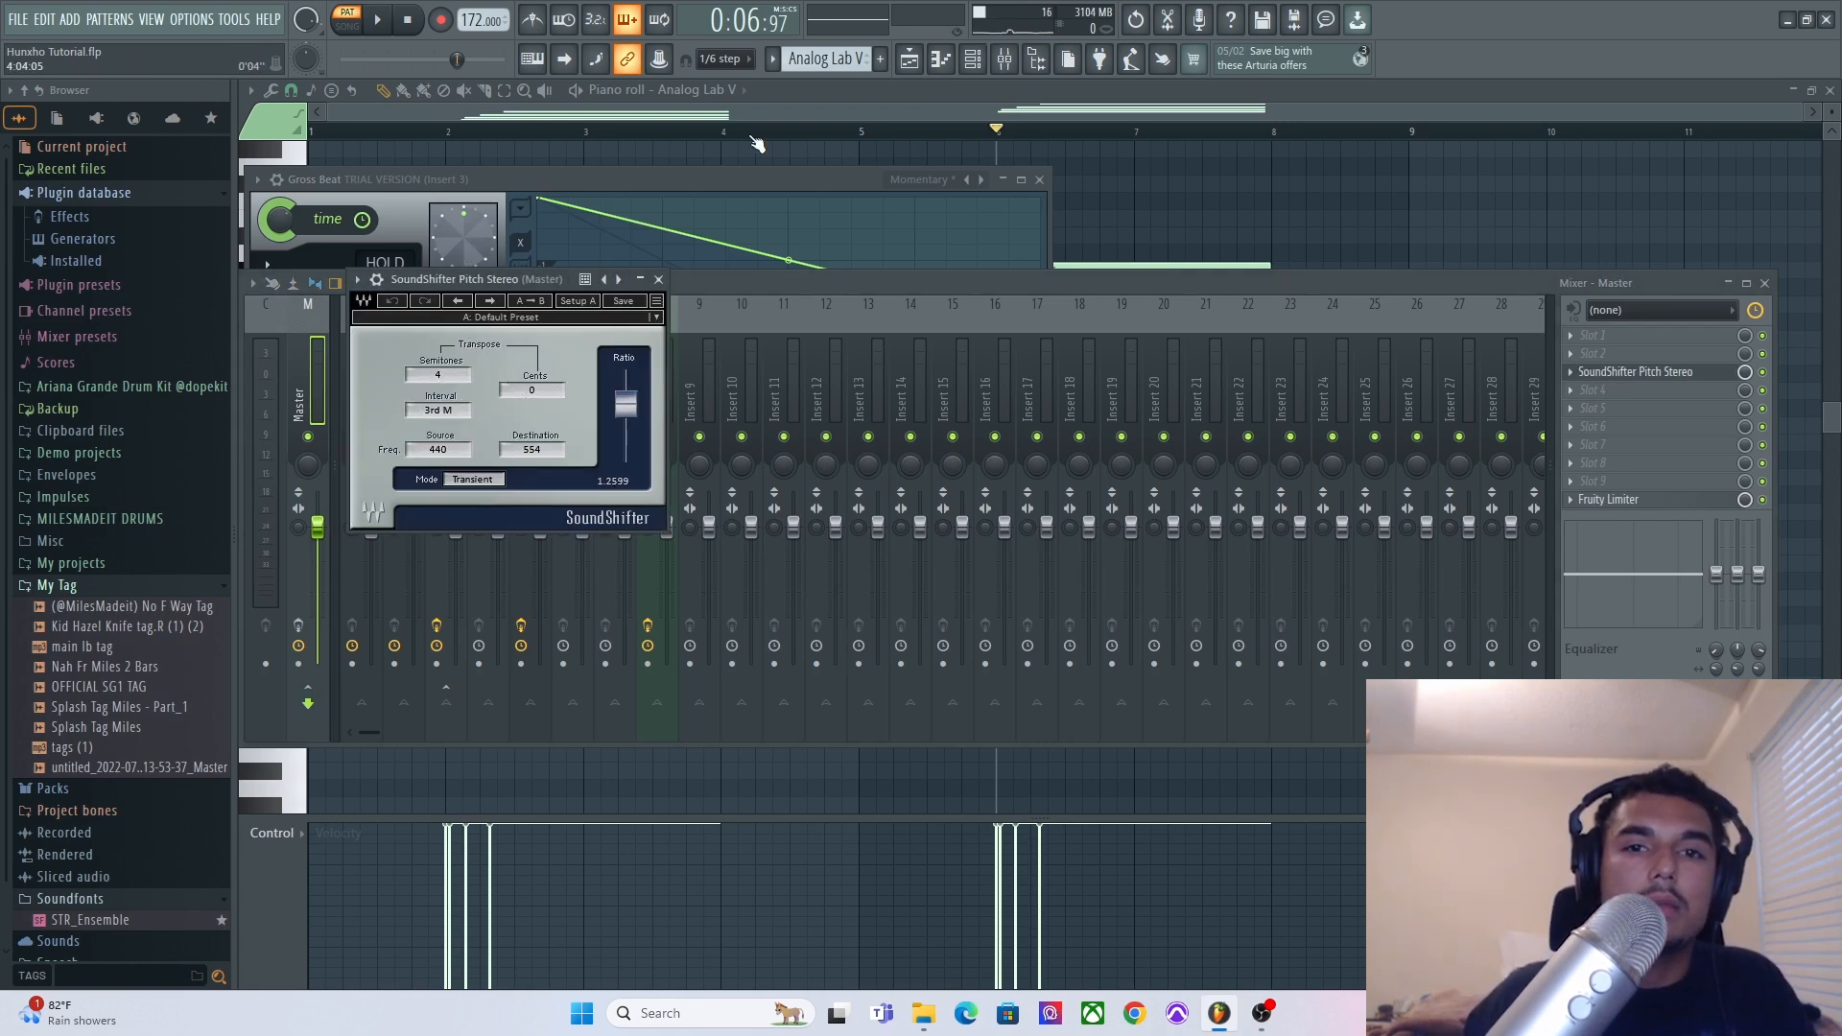
# Switch to the playlist and isolate the sampled loop and drum loop tracks.
pyautogui.click(923, 60)
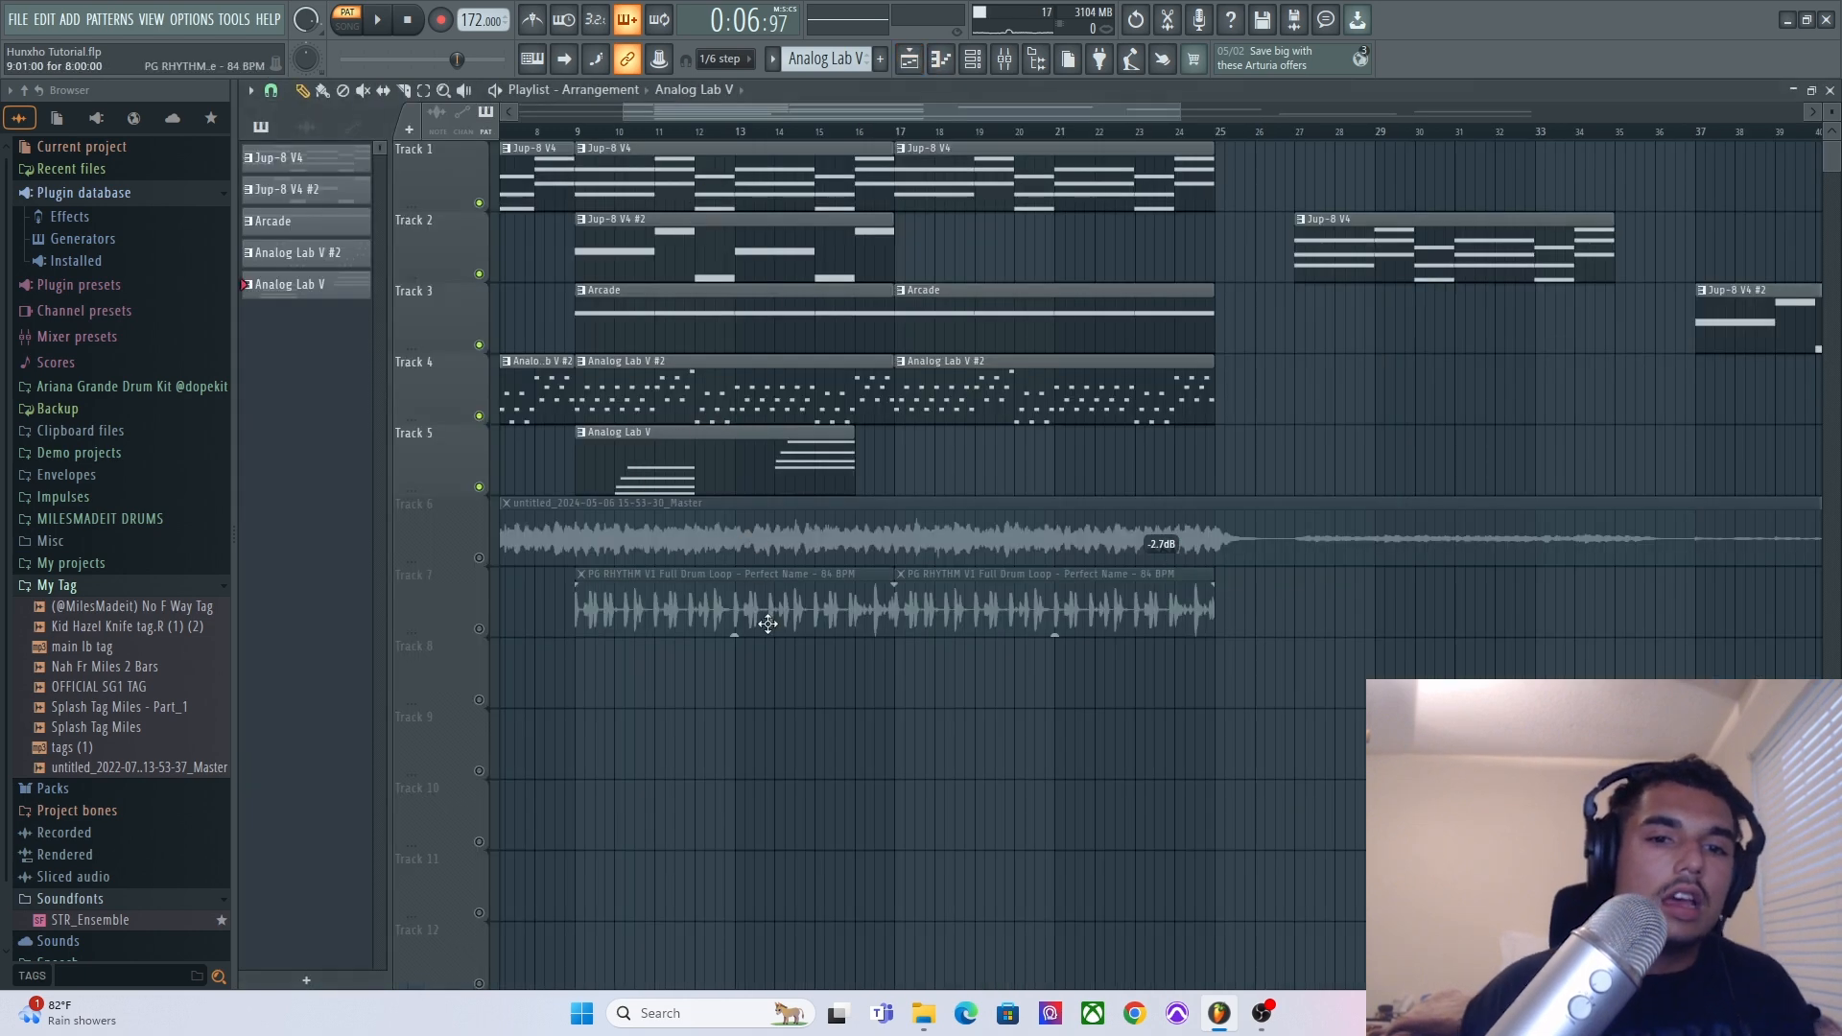
pyautogui.scroll(-4, 766, 621)
pyautogui.rightClick(479, 557)
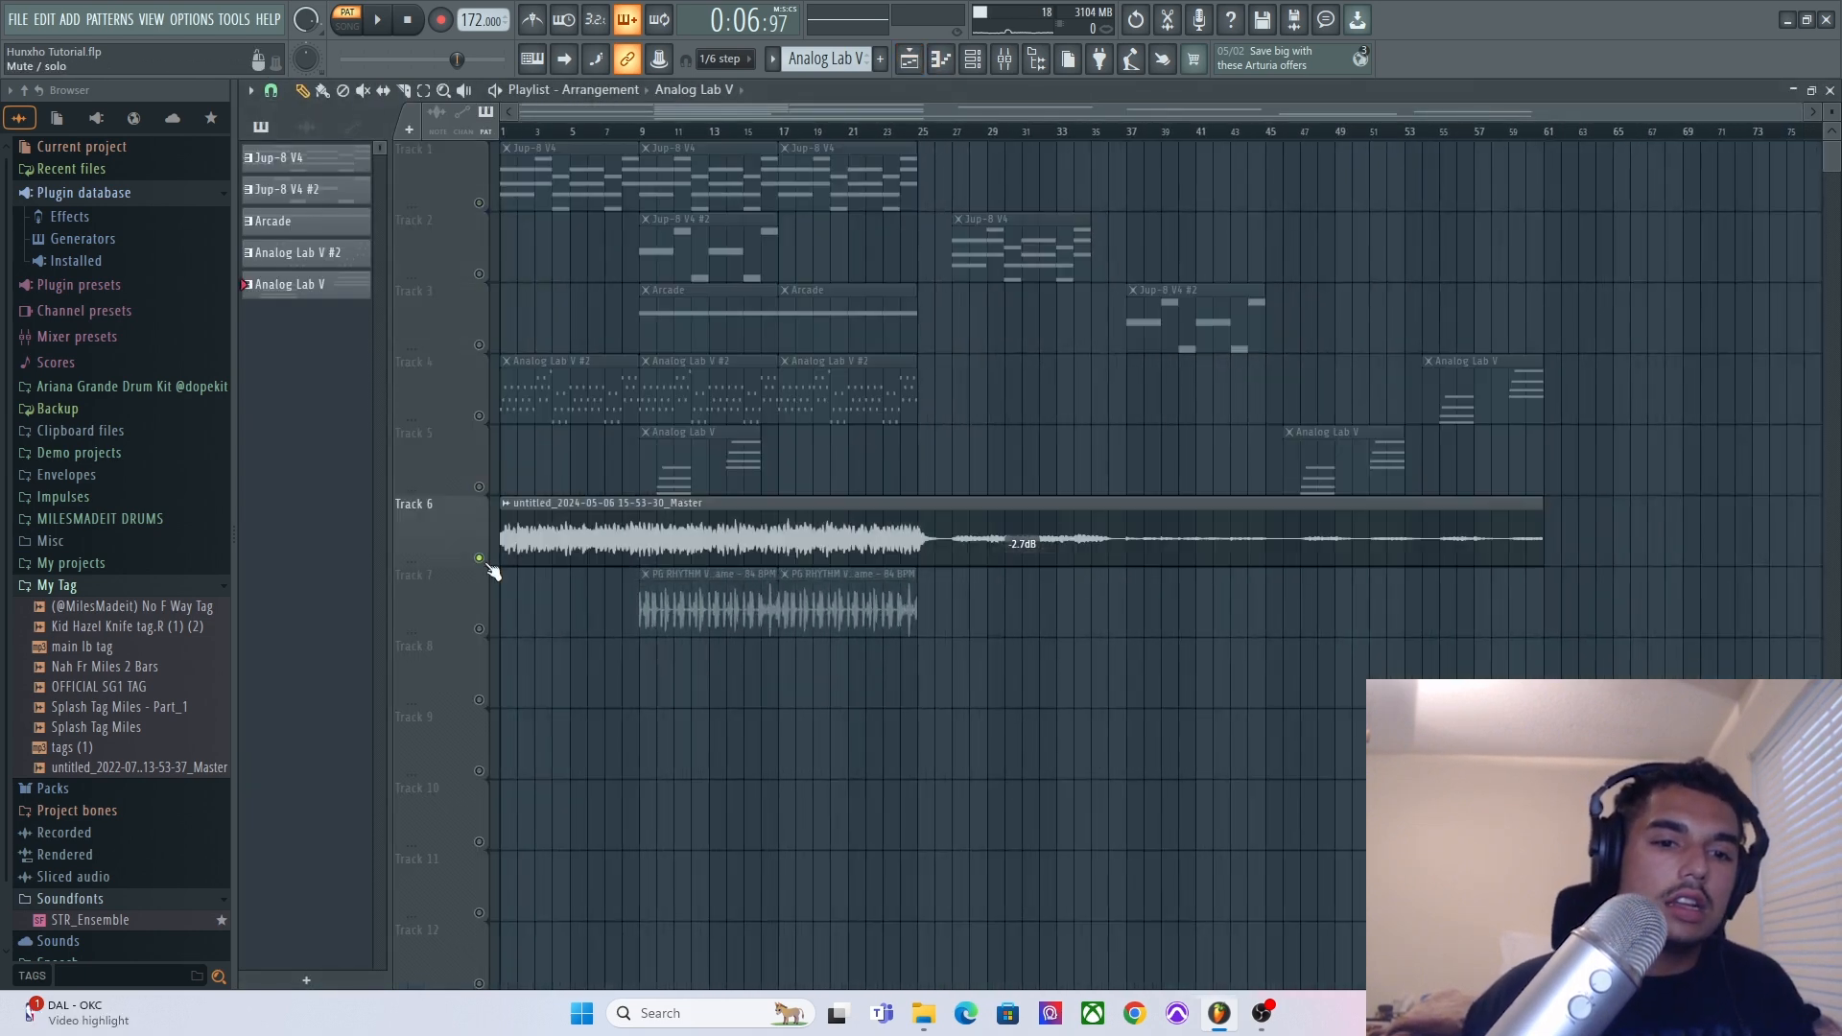
pyautogui.click(479, 629)
pyautogui.moveTo(1399, 543); pyautogui.dragTo(576, 683)
pyautogui.keyDown('ctrl'); pyautogui.click(686, 706); pyautogui.keyUp('ctrl')
# Play the arrangement from bar 9.
pyautogui.scroll(5, 650, 703)
pyautogui.scroll(1, 649, 459)
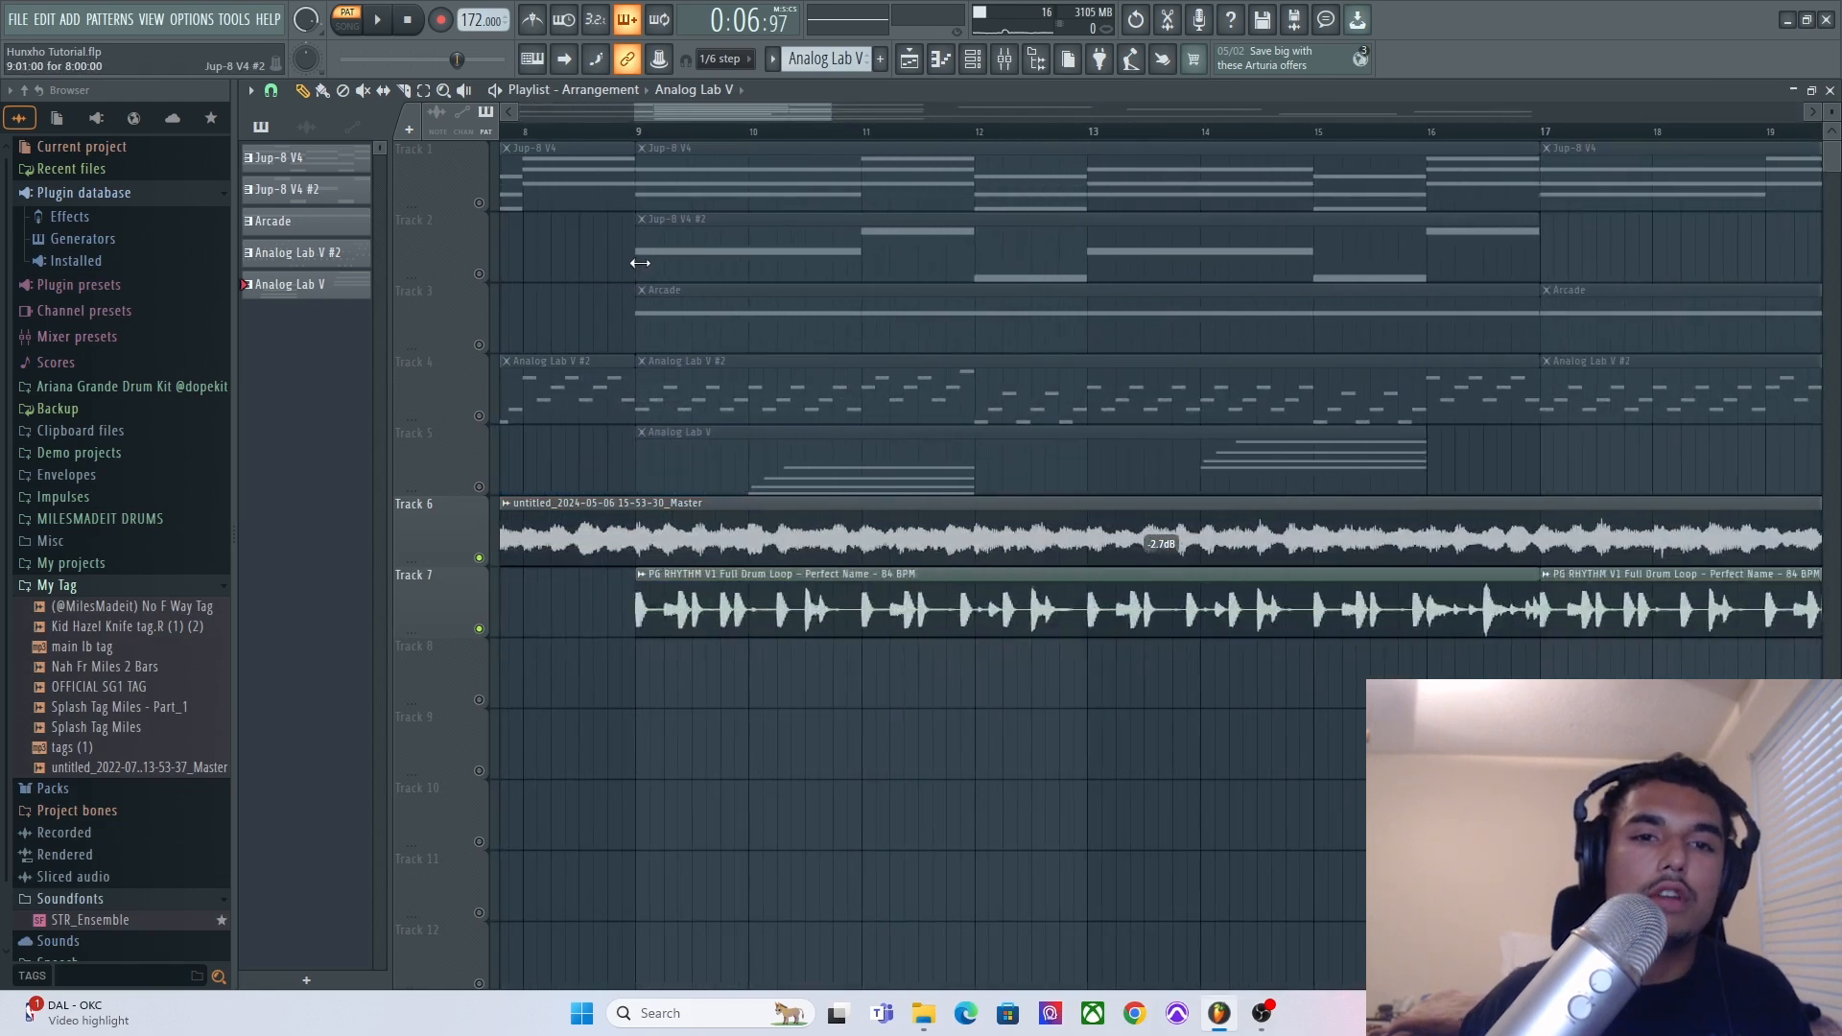
pyautogui.click(642, 131)
pyautogui.scroll(-5, 988, 768)
pyautogui.press('space')
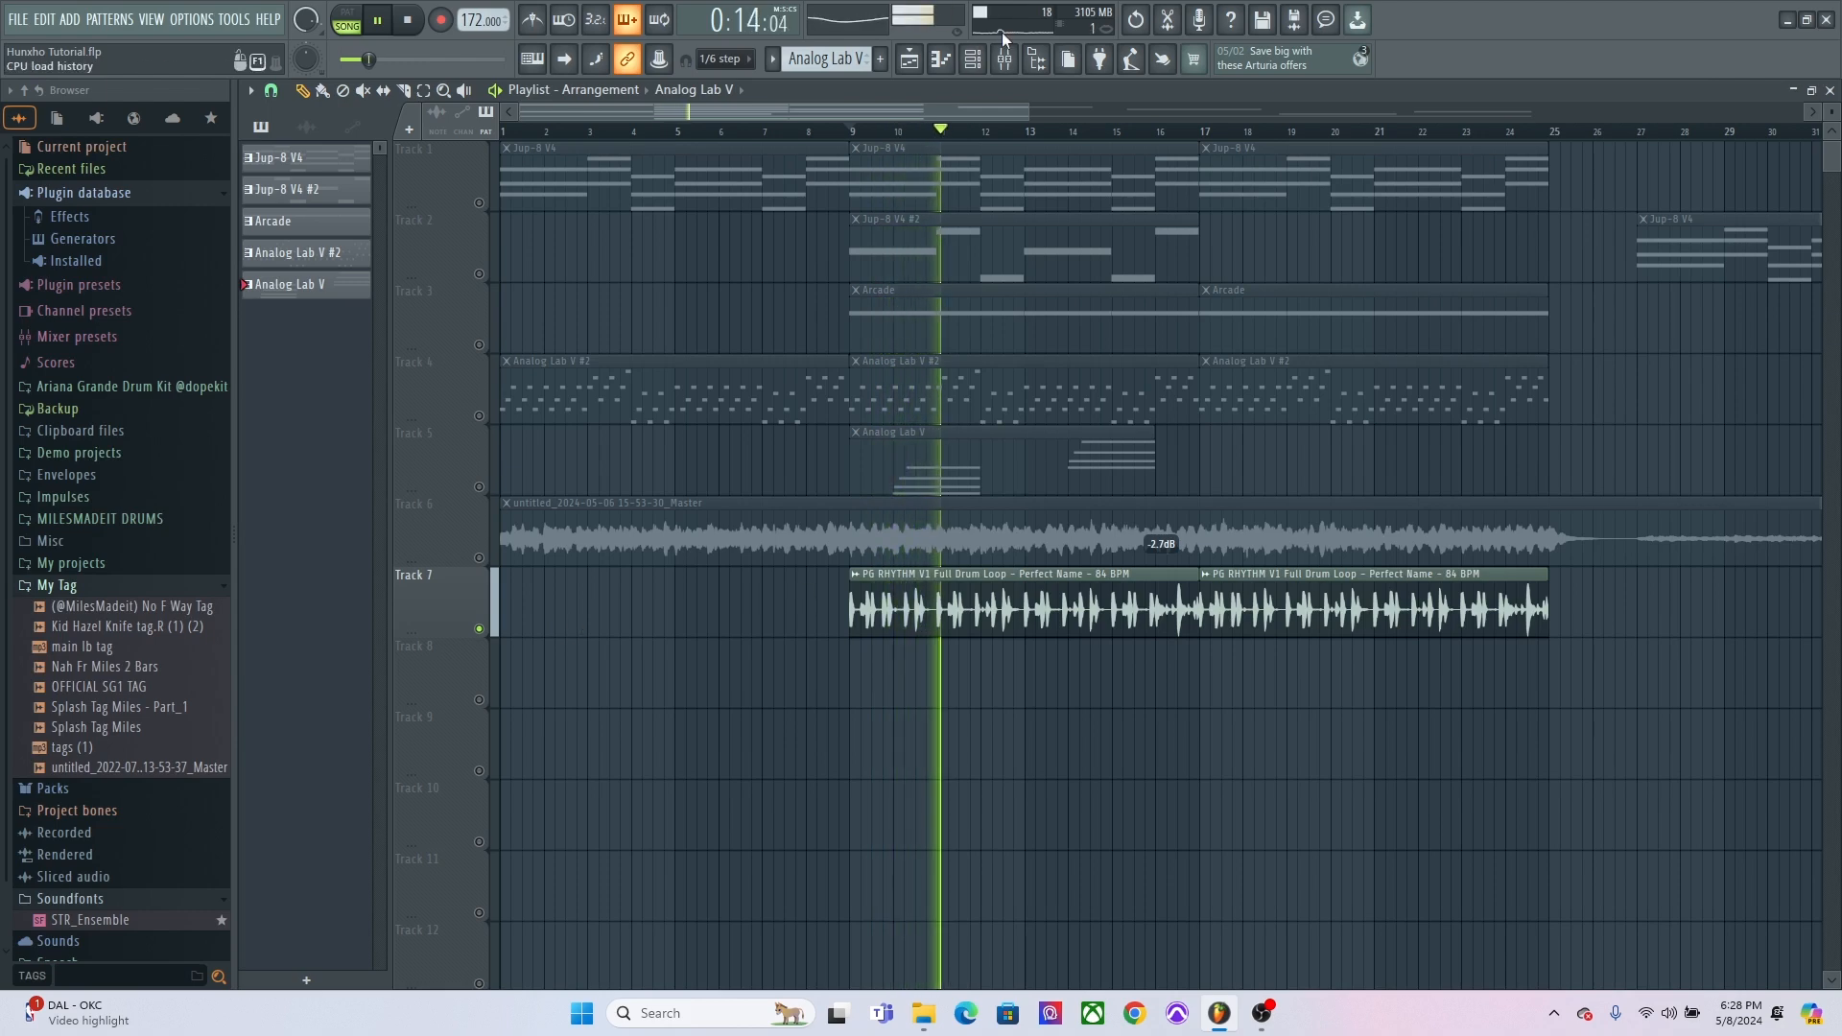
# Open the drum loop's mixer insert and inspect its Fruity parametric EQ 2 curve, then close the mixer.
pyautogui.press('F9')
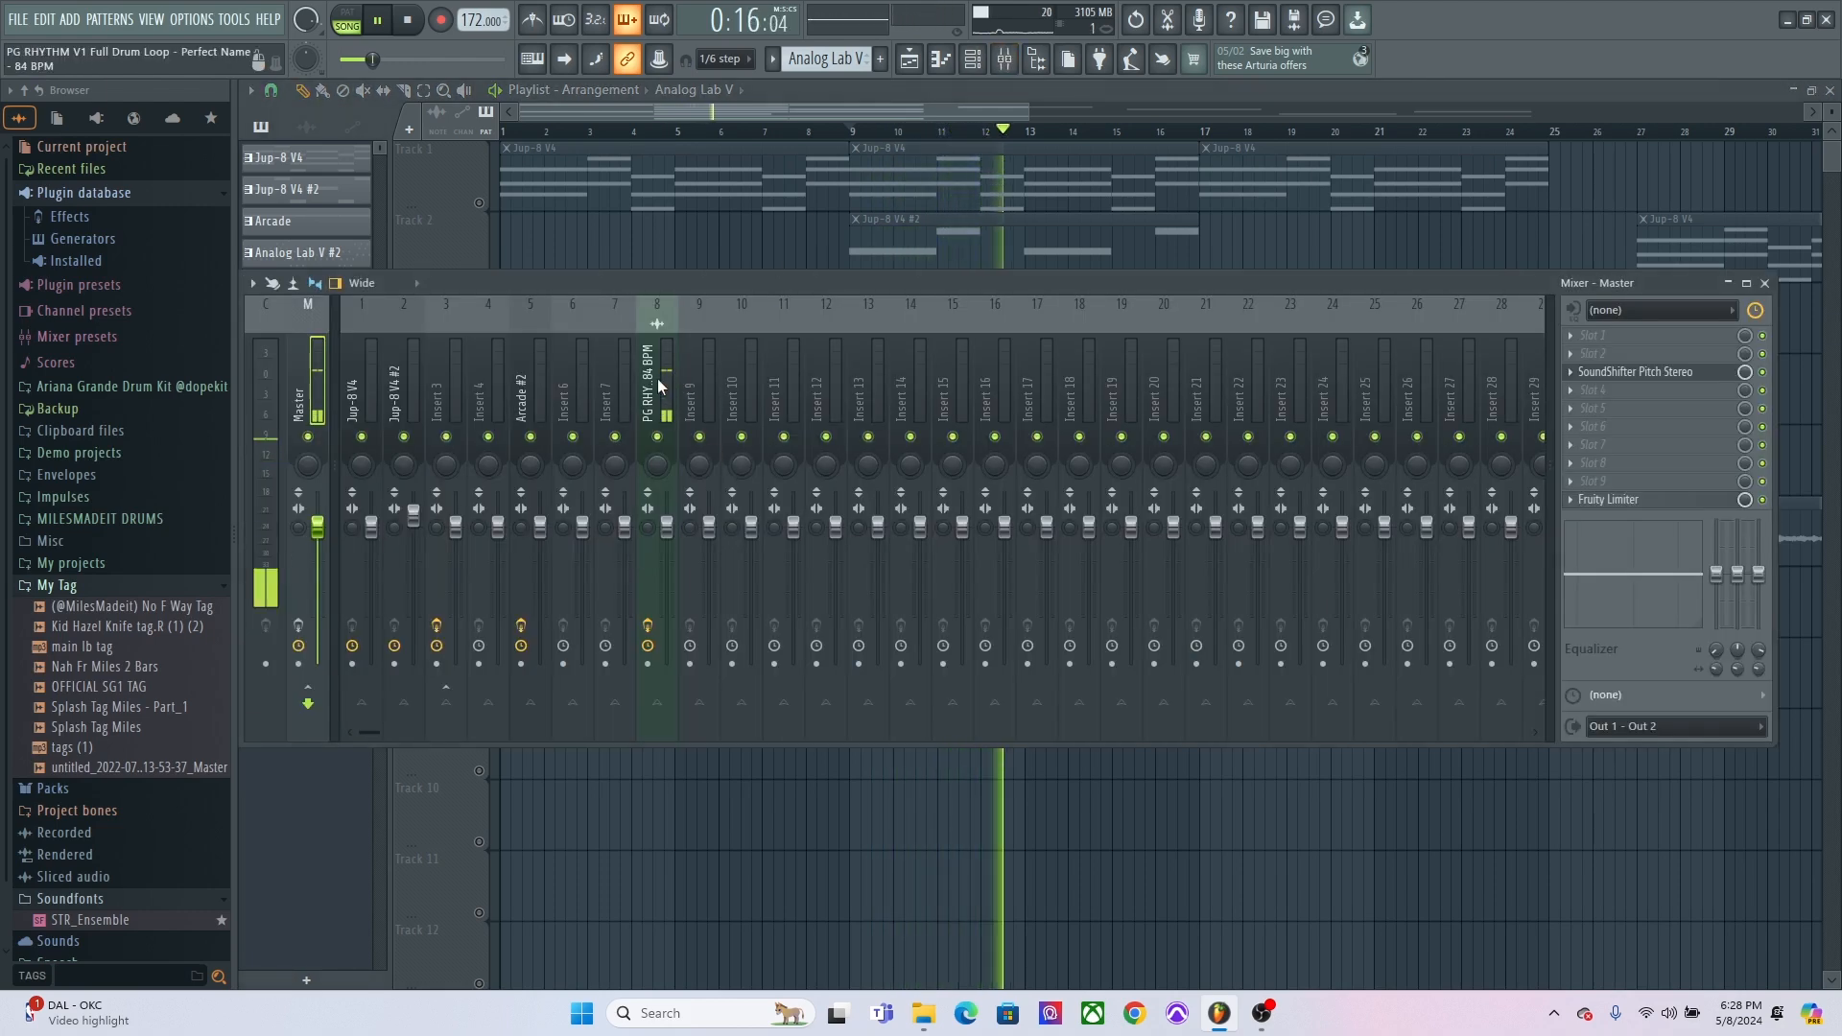
pyautogui.press('space')
pyautogui.click(659, 382)
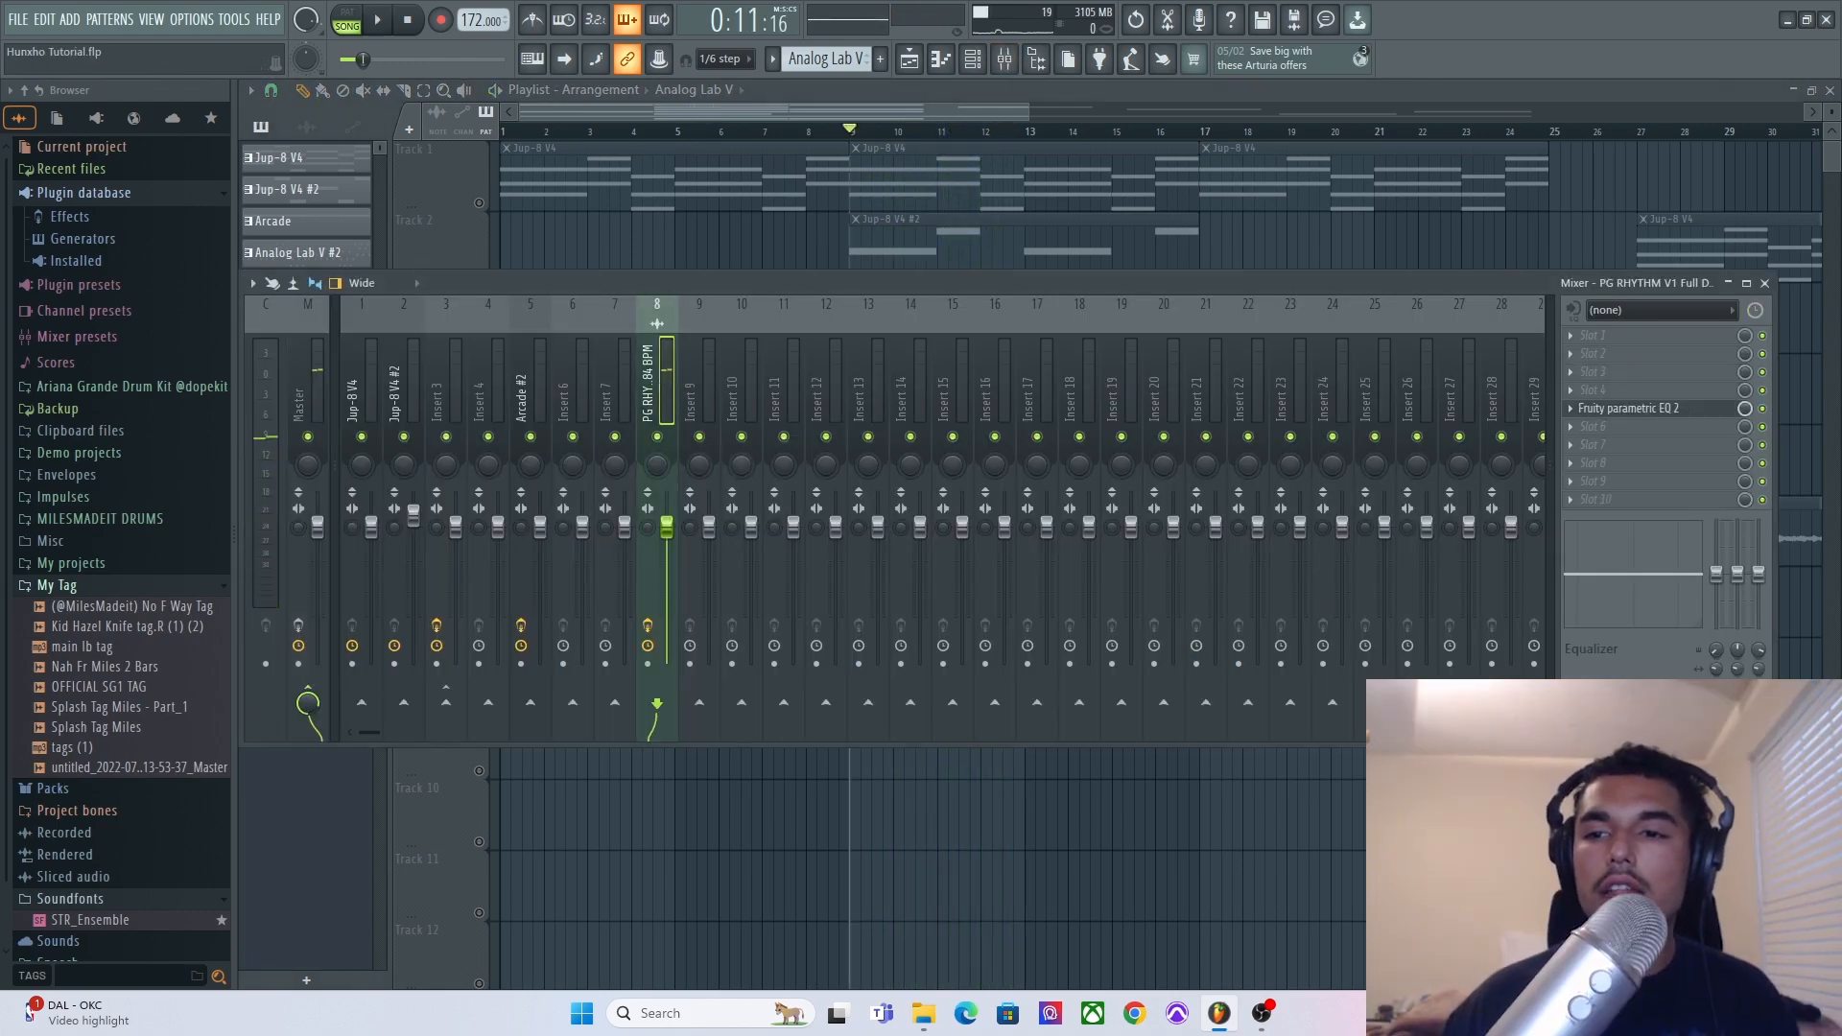
pyautogui.click(1665, 410)
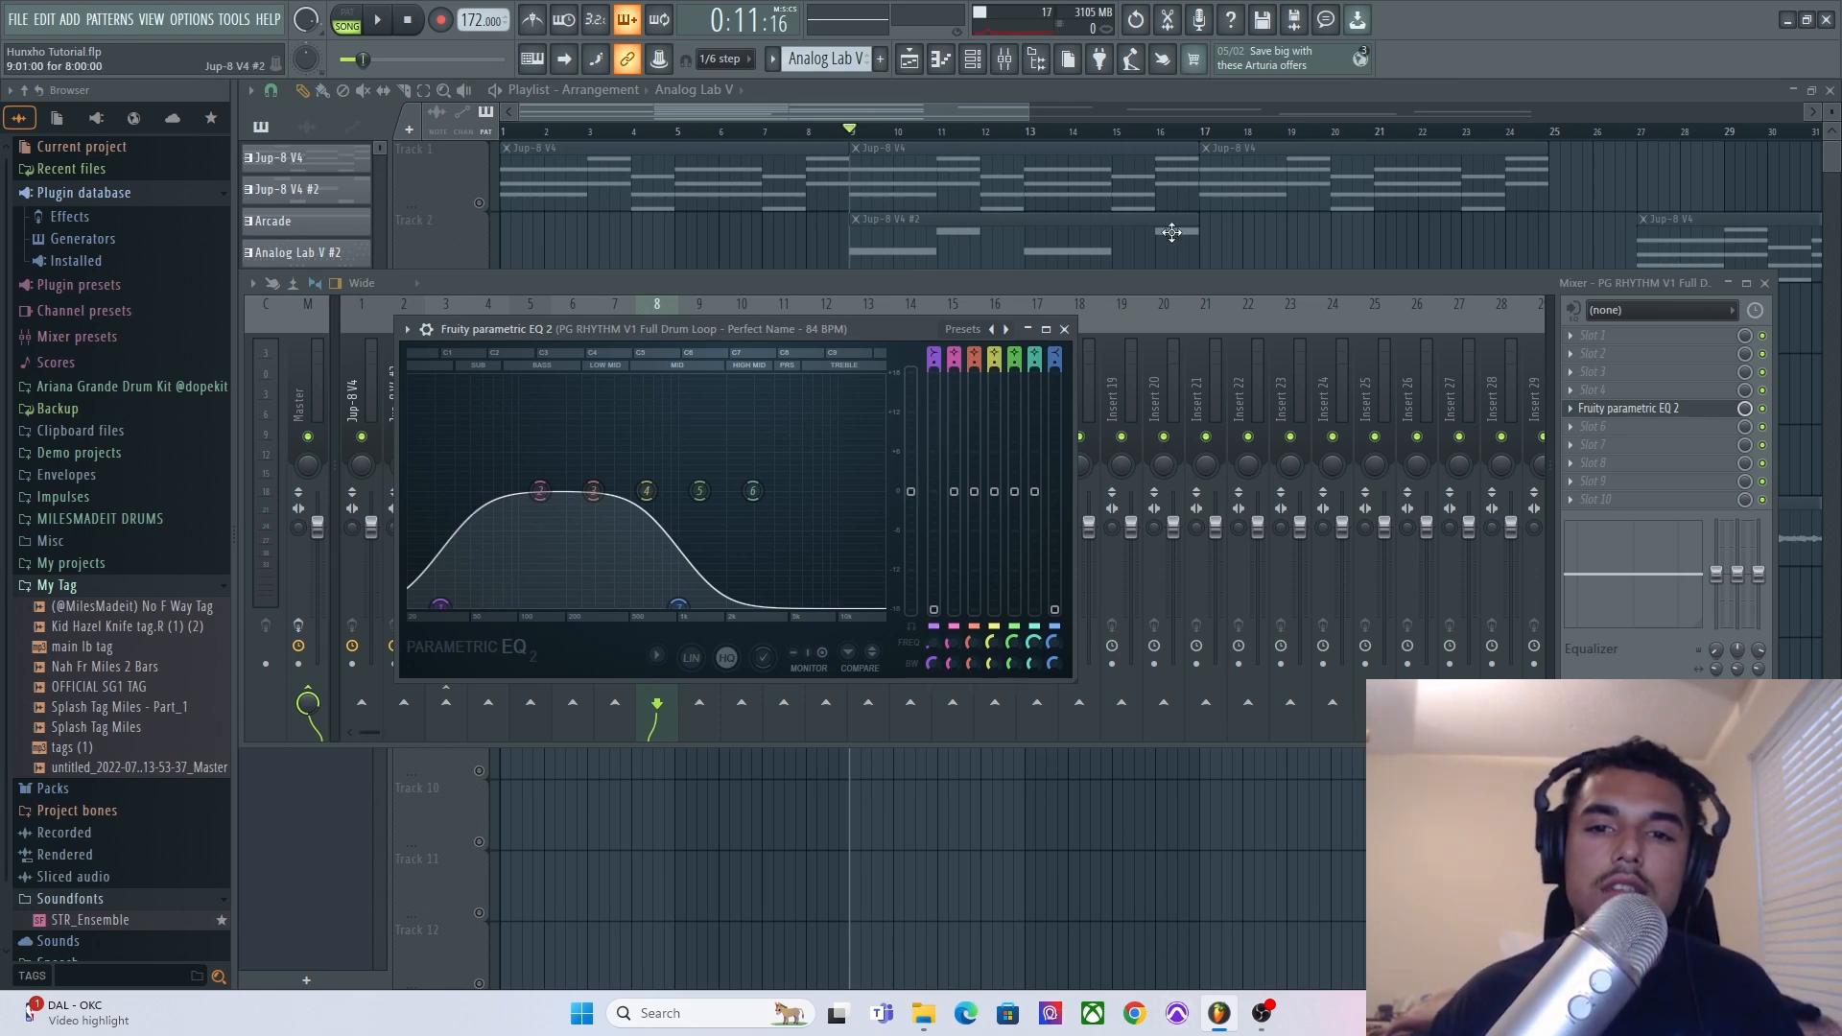
pyautogui.click(1064, 329)
pyautogui.press('F9')
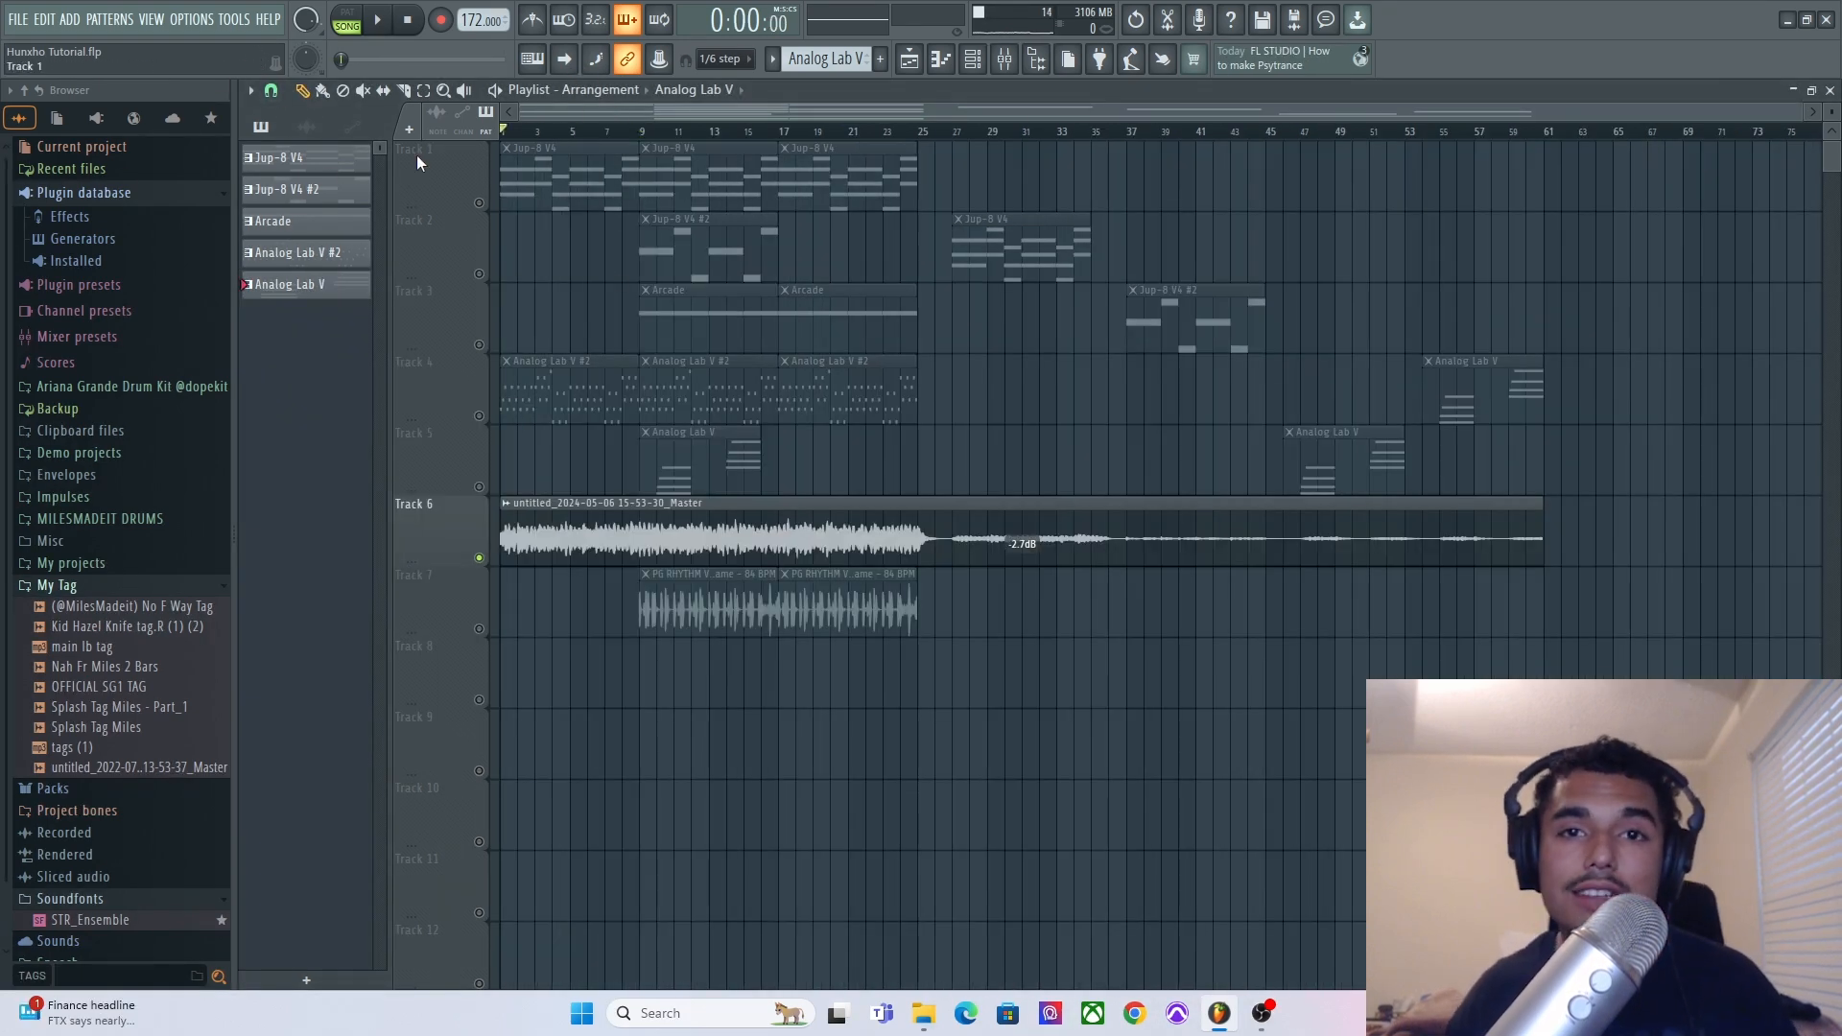
# Play the full arrangement from the start and unmute the drum loop track.
pyautogui.press('space')
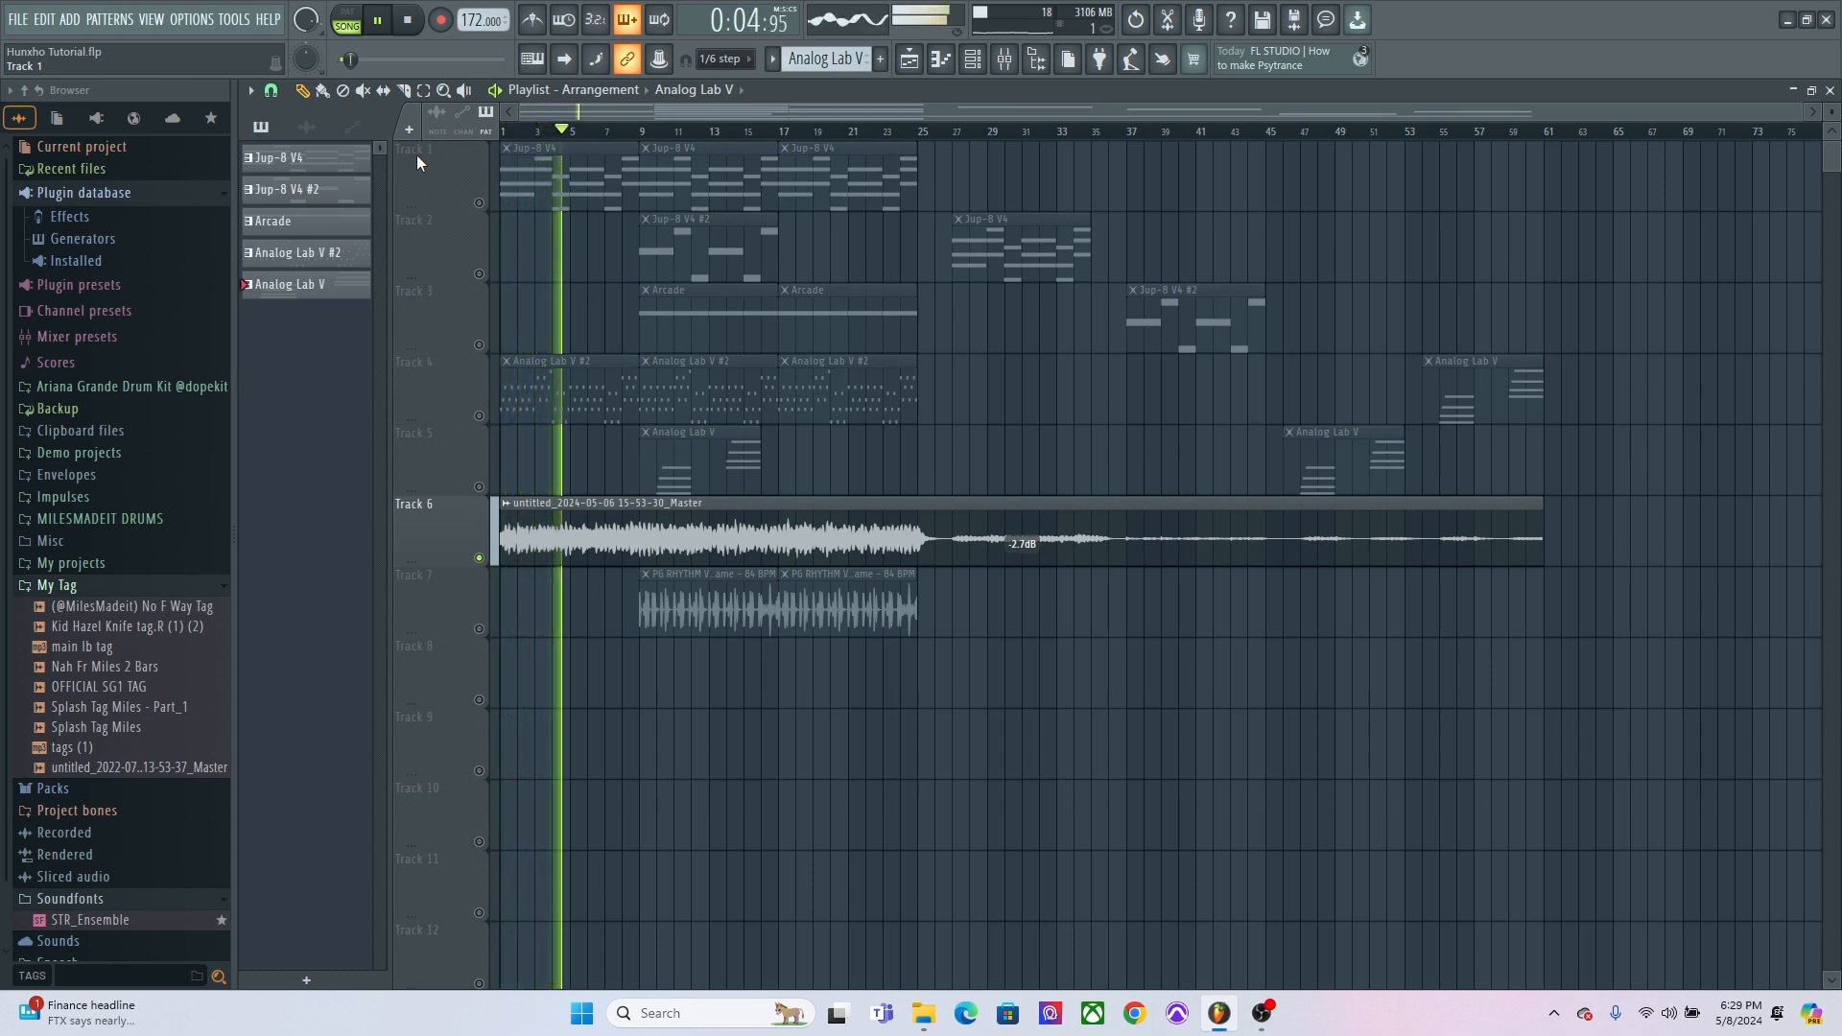
pyautogui.click(479, 629)
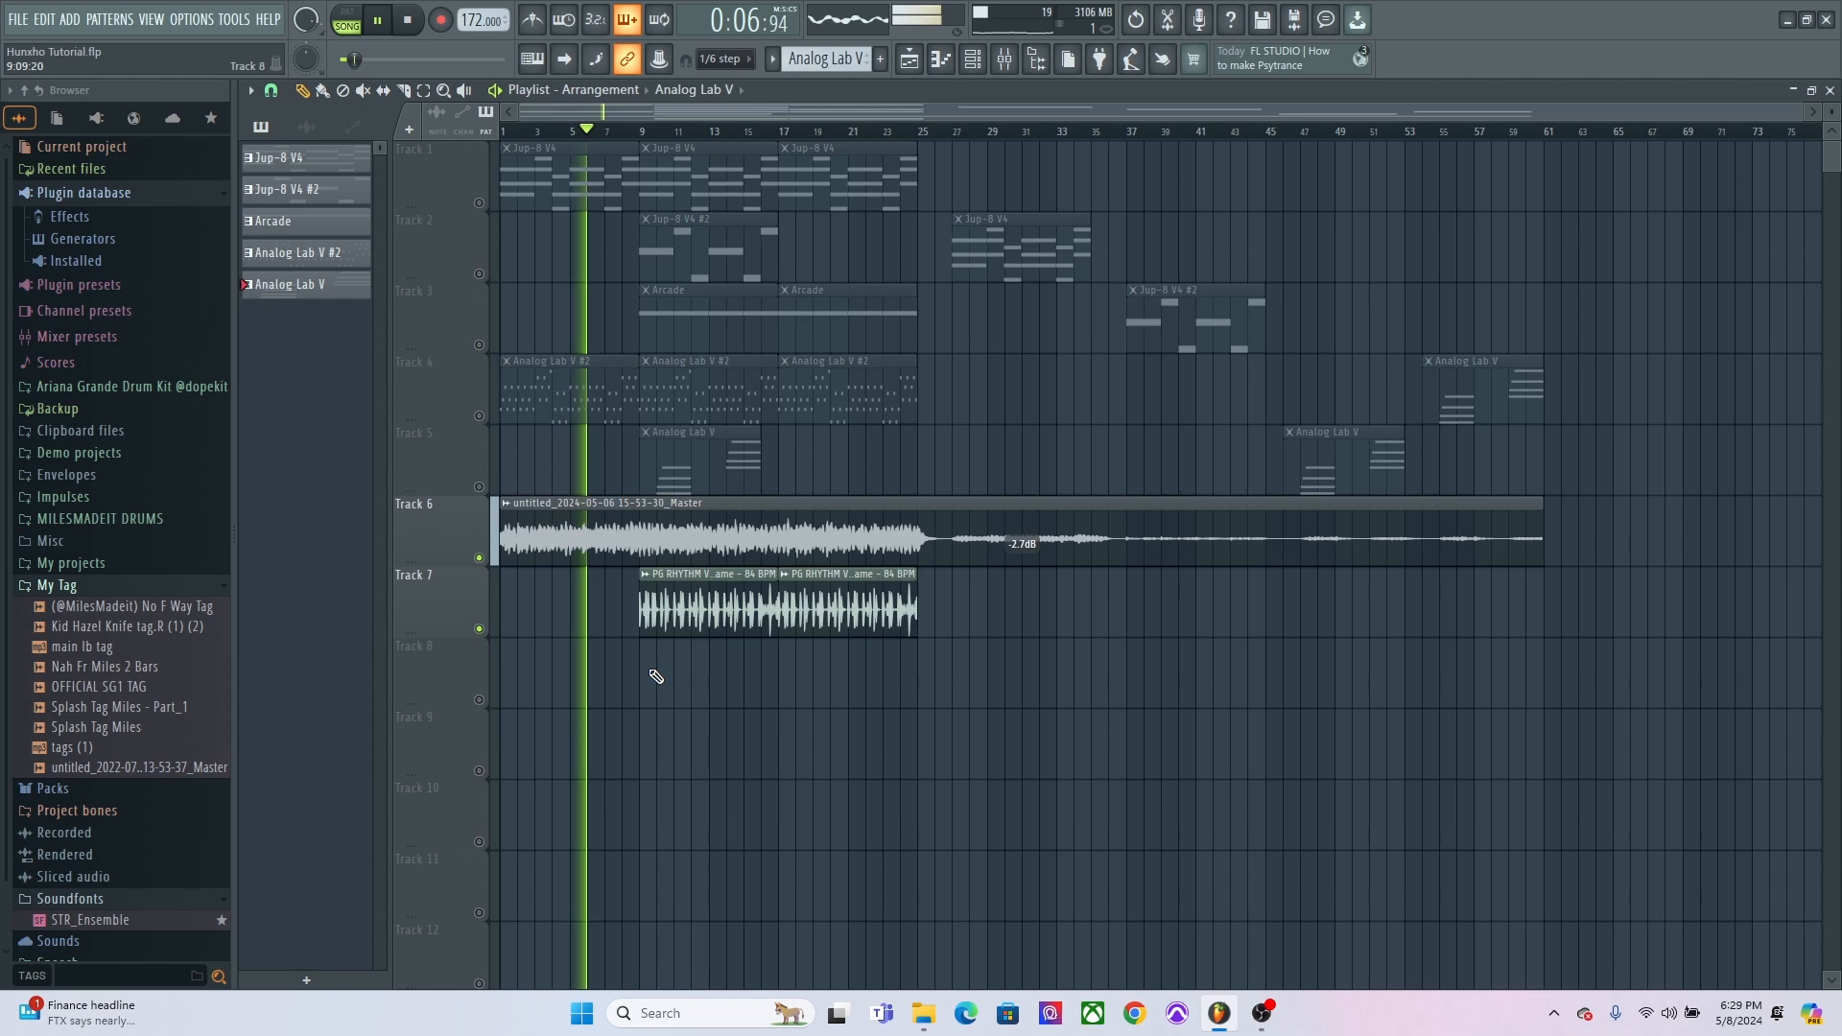